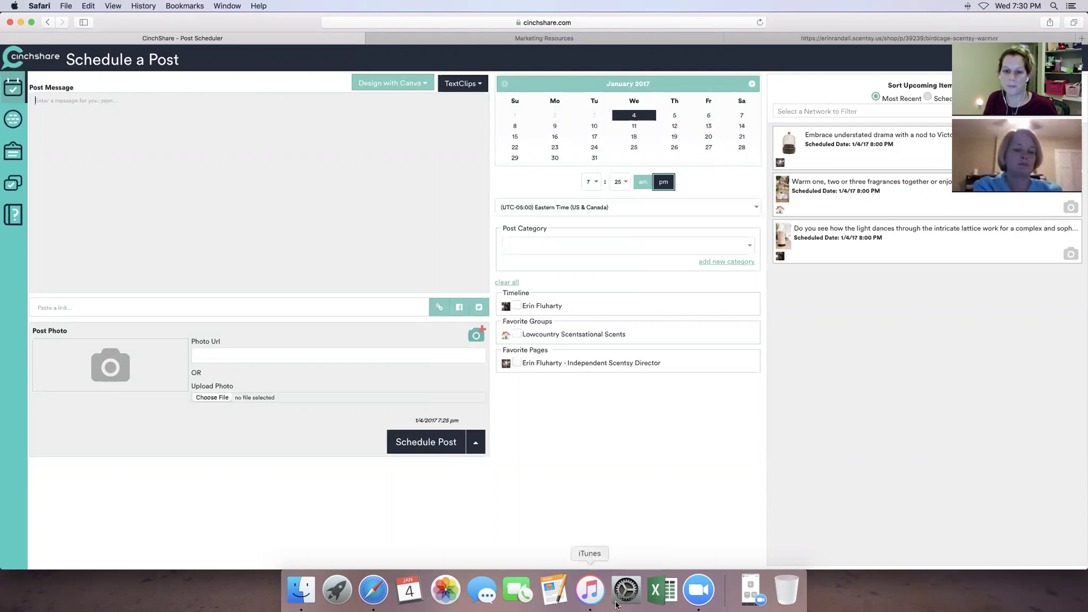
Restore the minimized meeting window and move the participant videos clear of the page header.
left_click(749, 593)
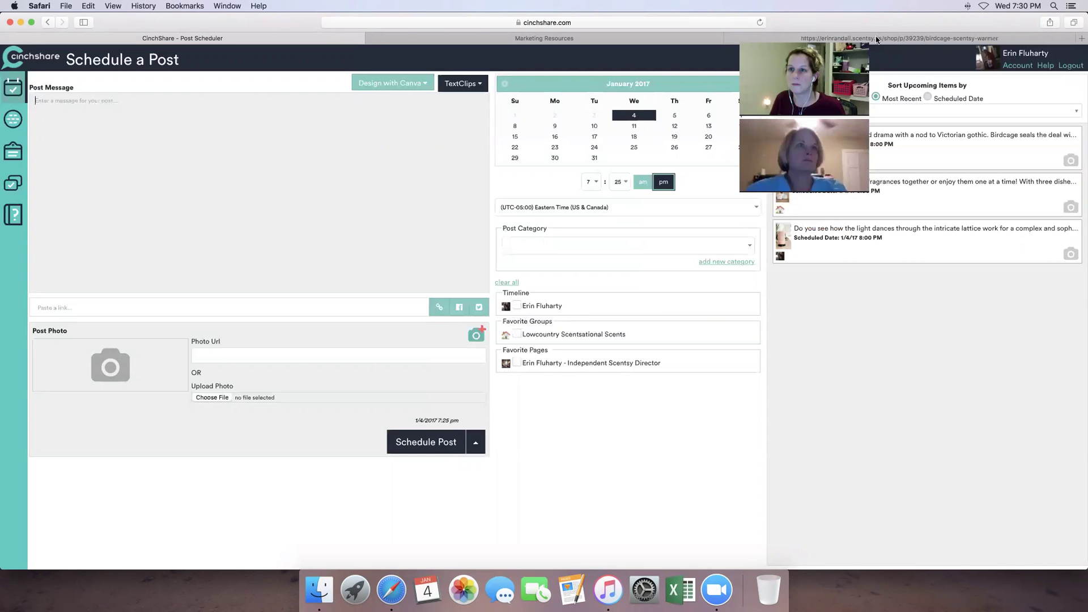
left_click_drag(814, 41, 1049, 101)
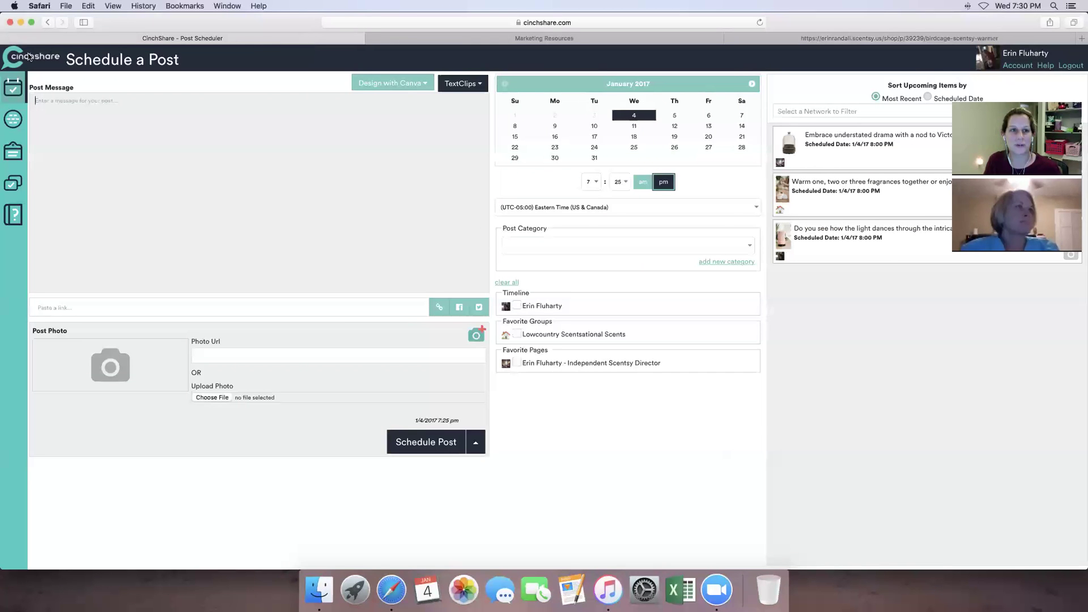
left_click(352, 23)
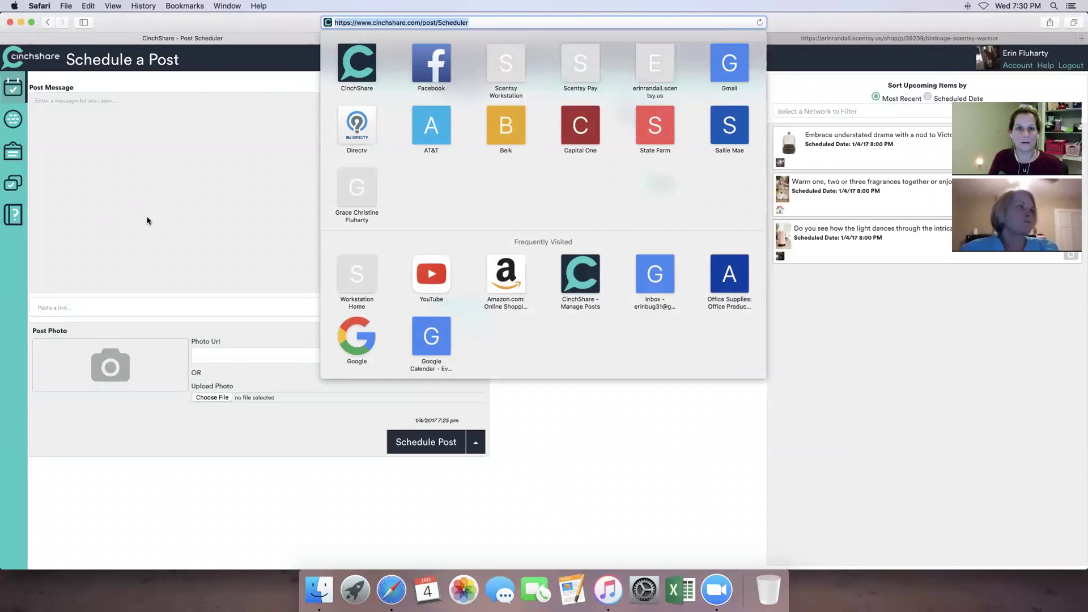
key("Escape")
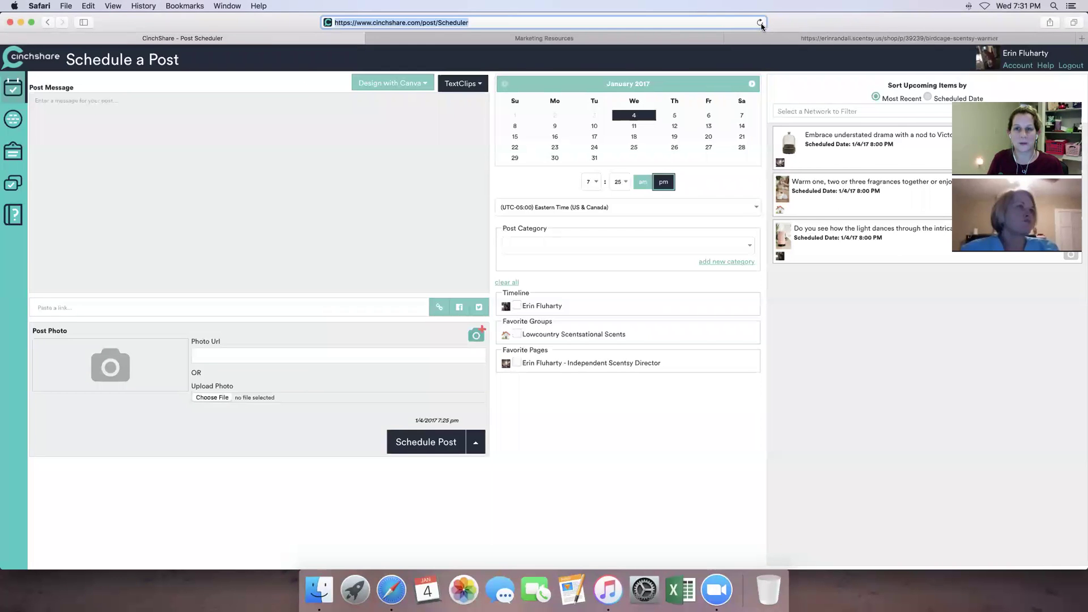
left_click(738, 22)
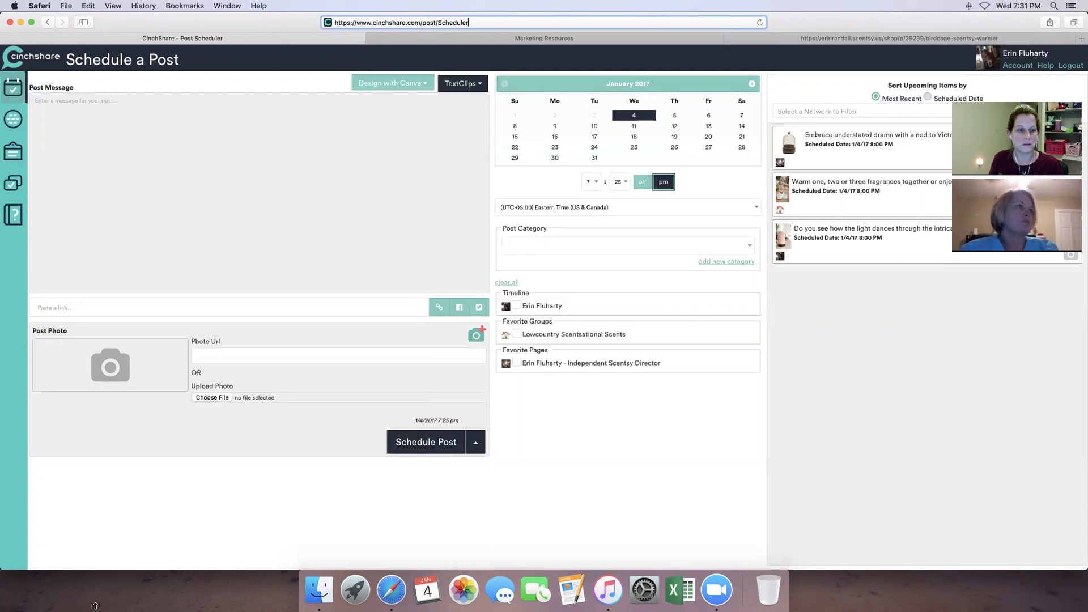
left_click(105, 568)
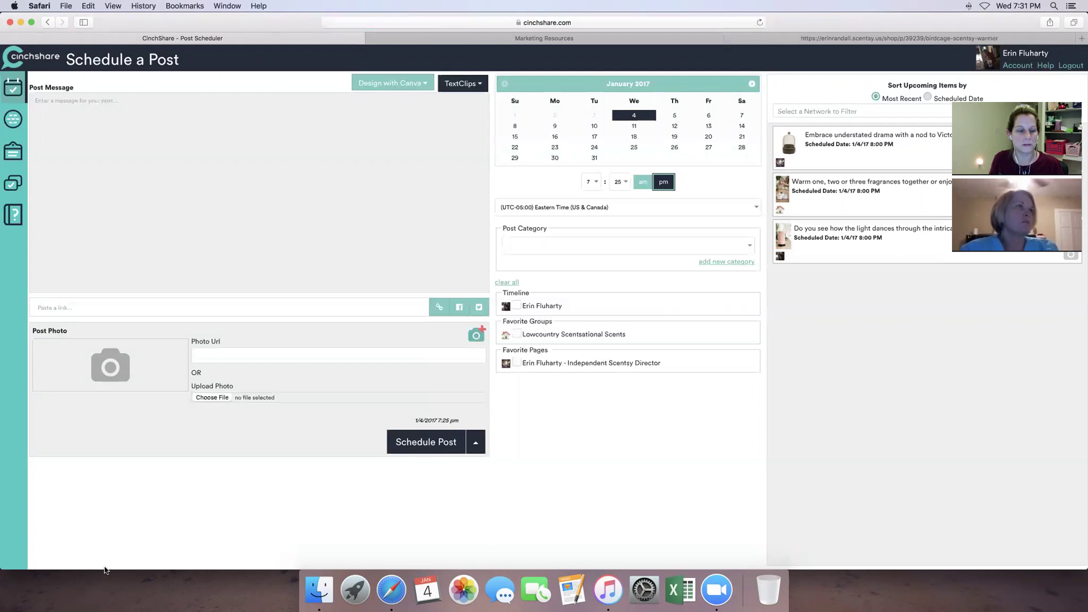
Load the CinchShare site in the current browser tab by entering its www address.
left_click(408, 21)
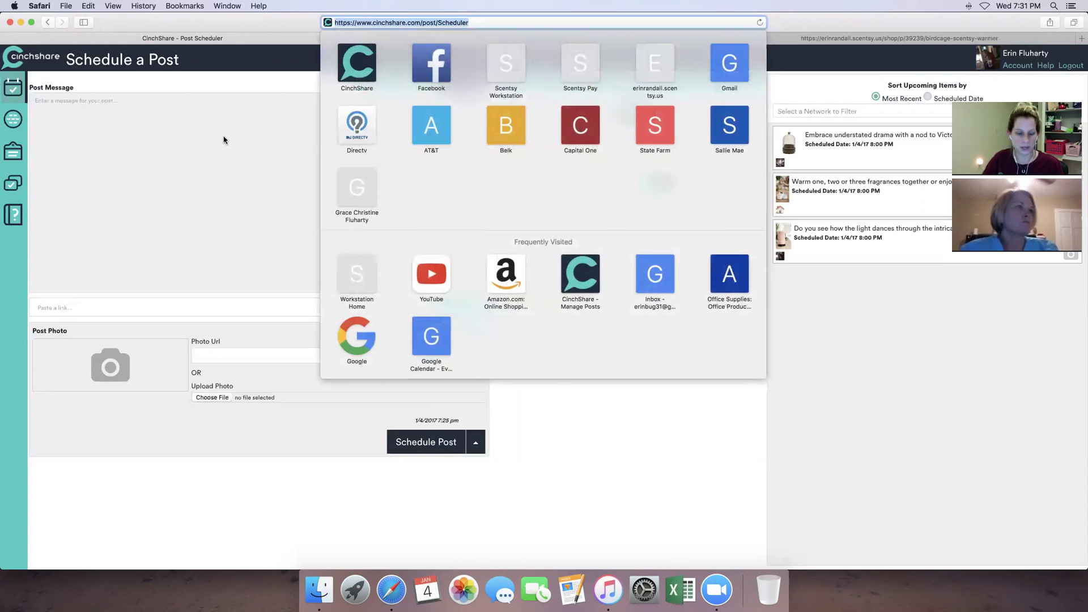
type("www.")
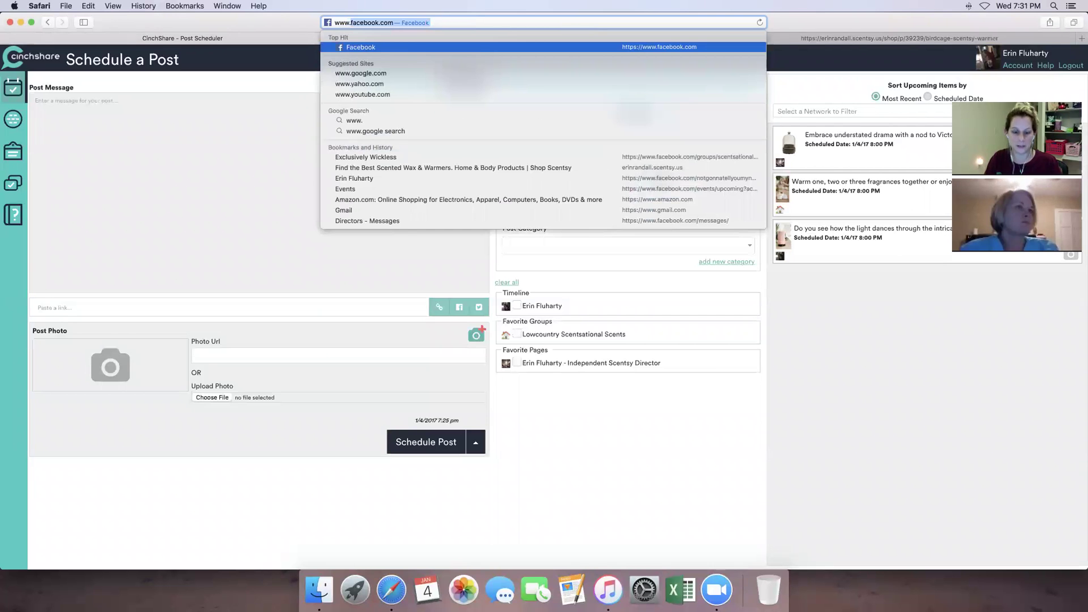
type("cinc")
key("Return")
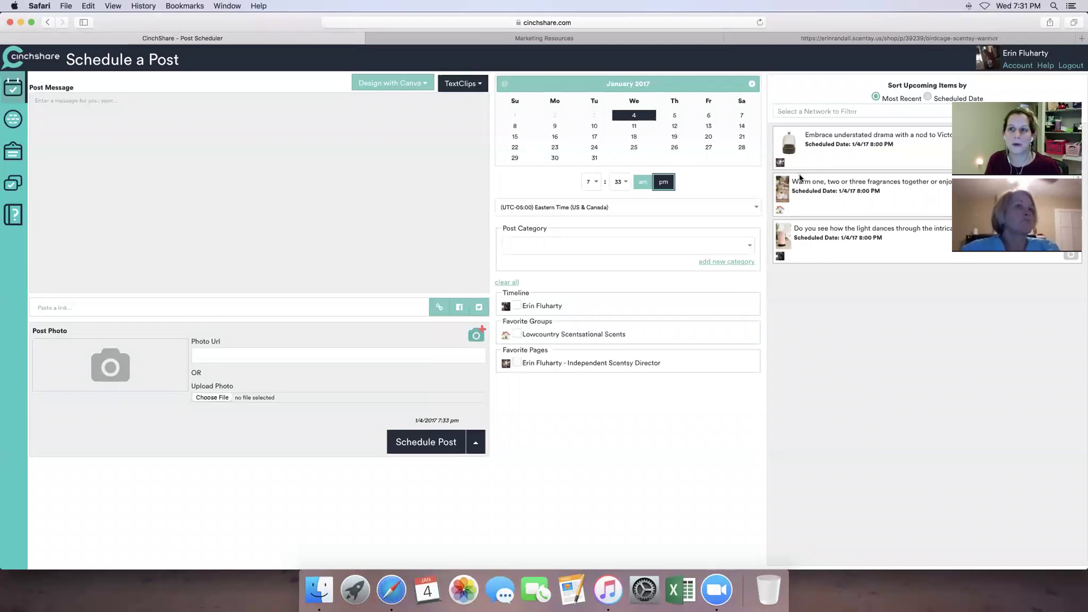
Look through the account page, the User Guide topics, the post history and the My TextClips page.
left_click(1018, 66)
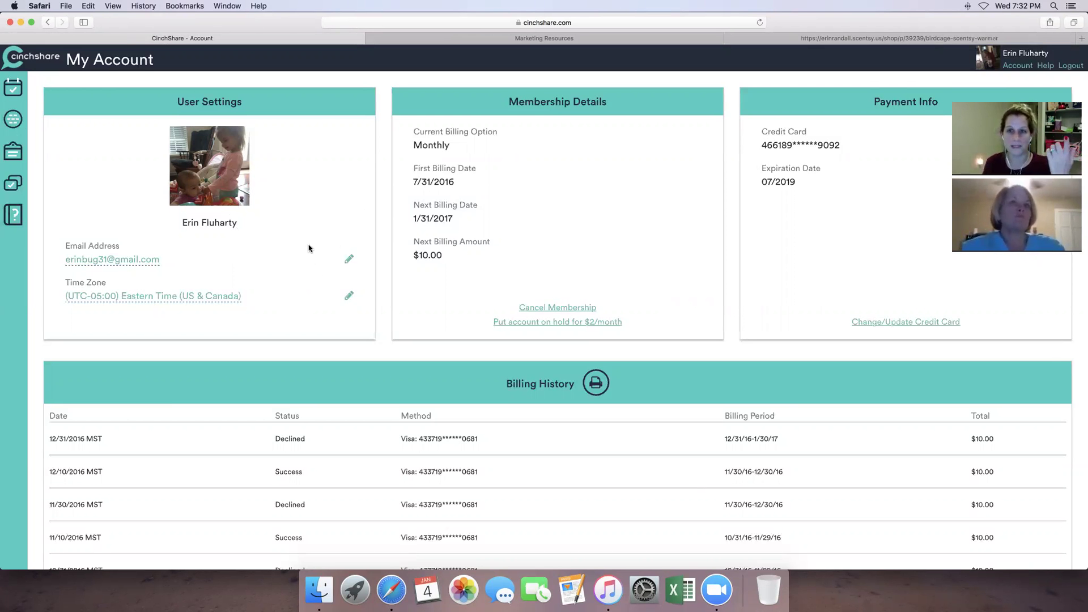
left_click(12, 218)
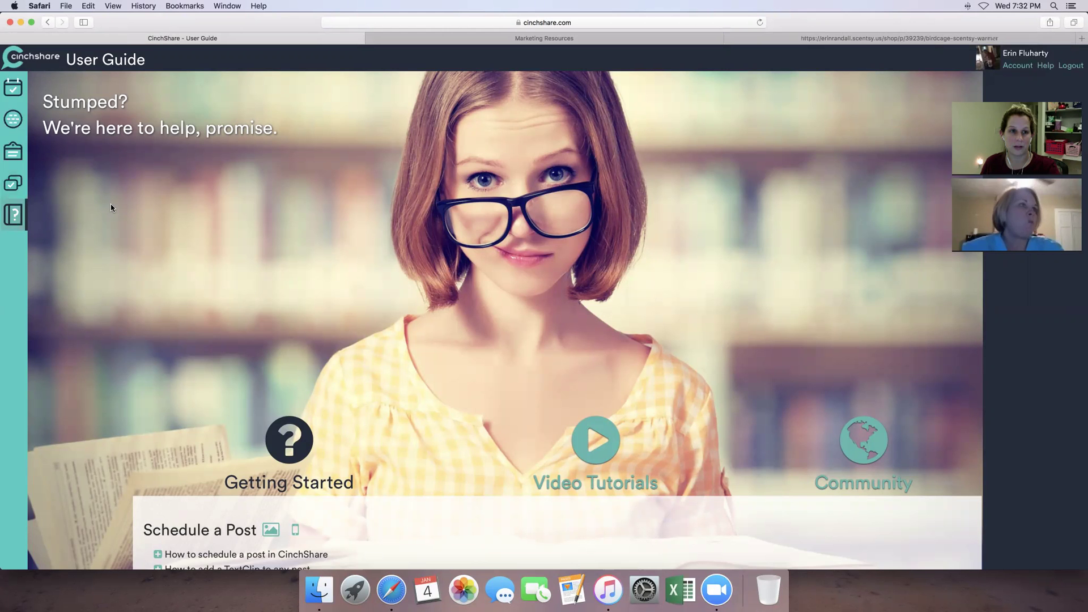
scroll(110, 208, "down", 7)
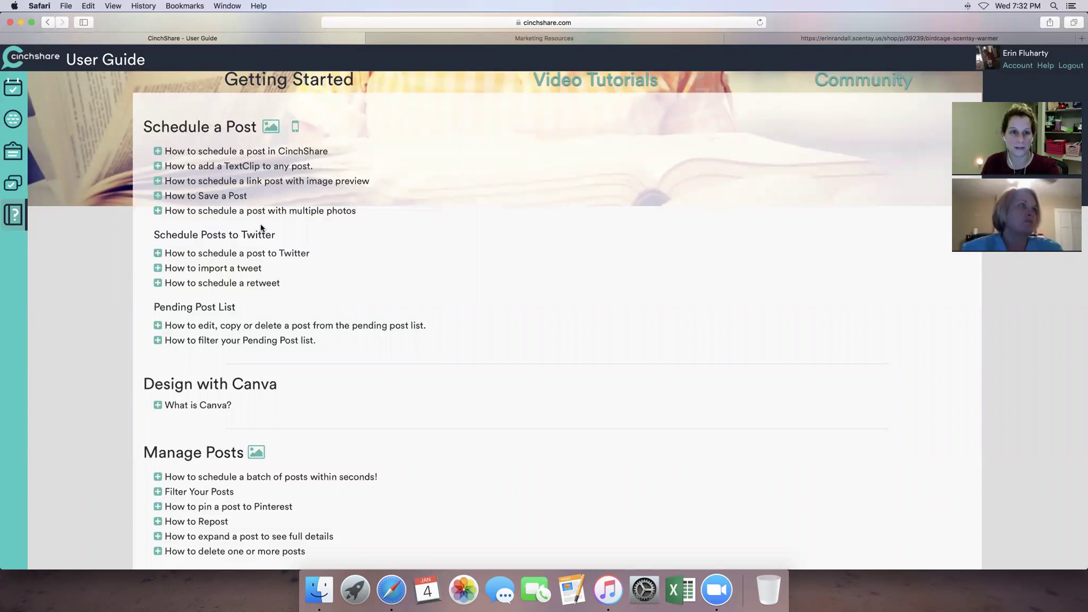
left_click(16, 184)
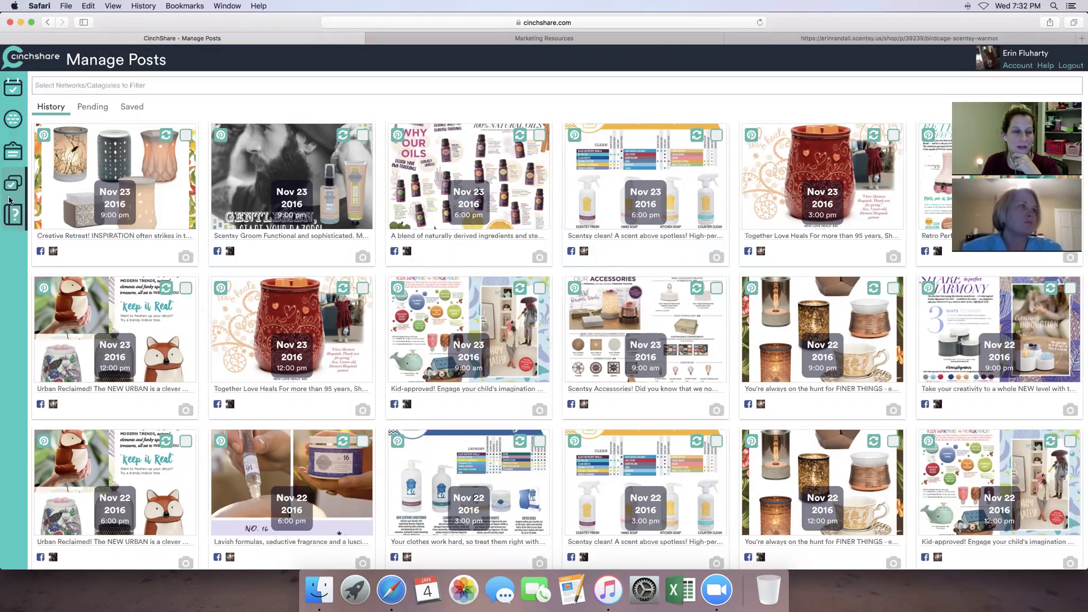
left_click(11, 152)
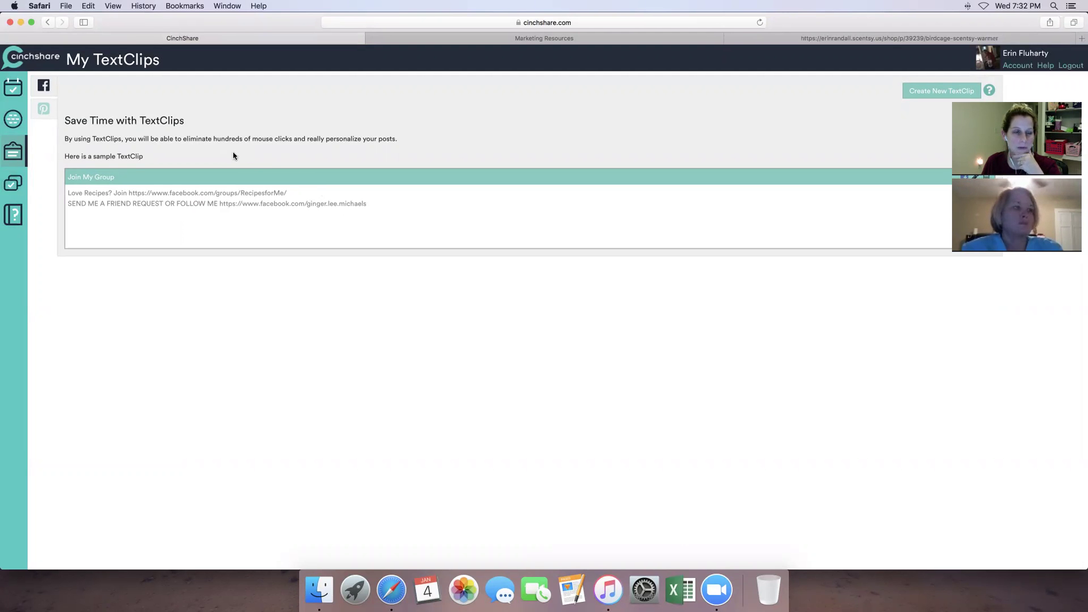
Open My Networks, point out the favorite group and page, and refresh the Facebook network list.
left_click(14, 121)
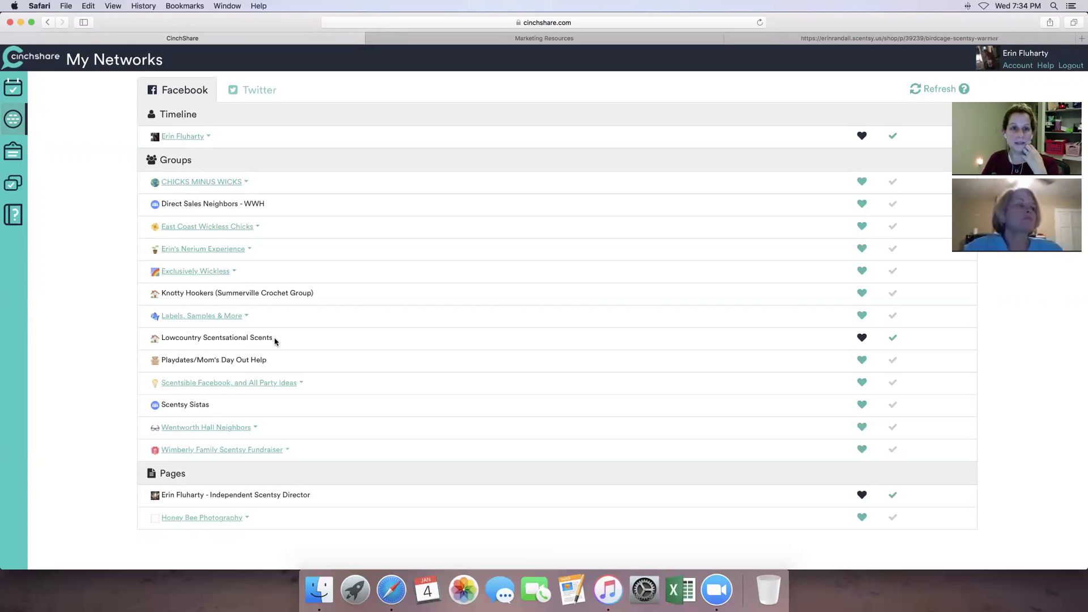
left_click_drag(275, 340, 103, 338)
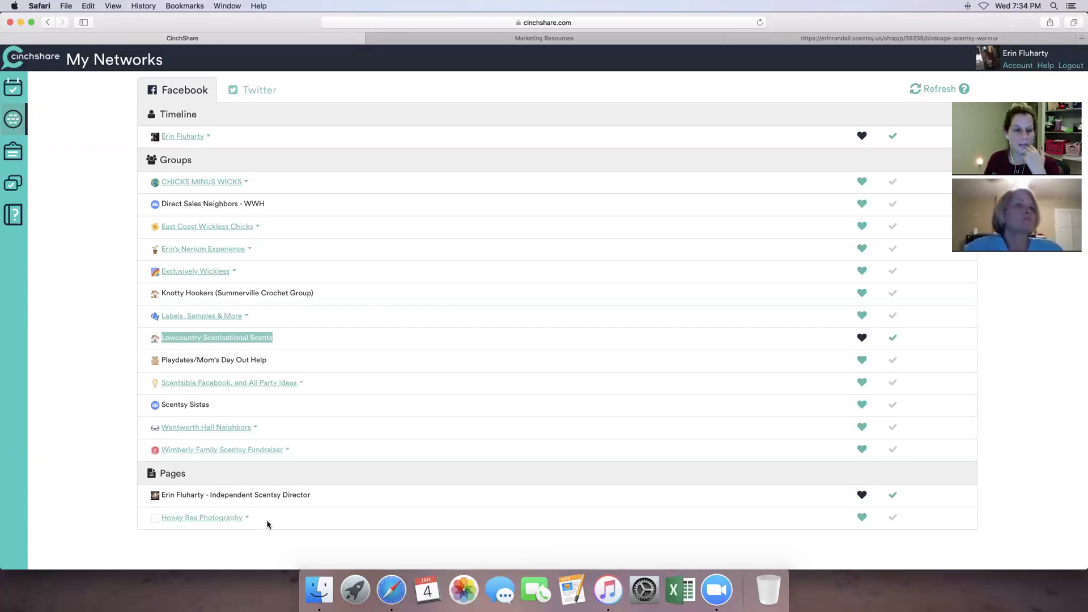
left_click(313, 494)
left_click_drag(312, 495, 158, 493)
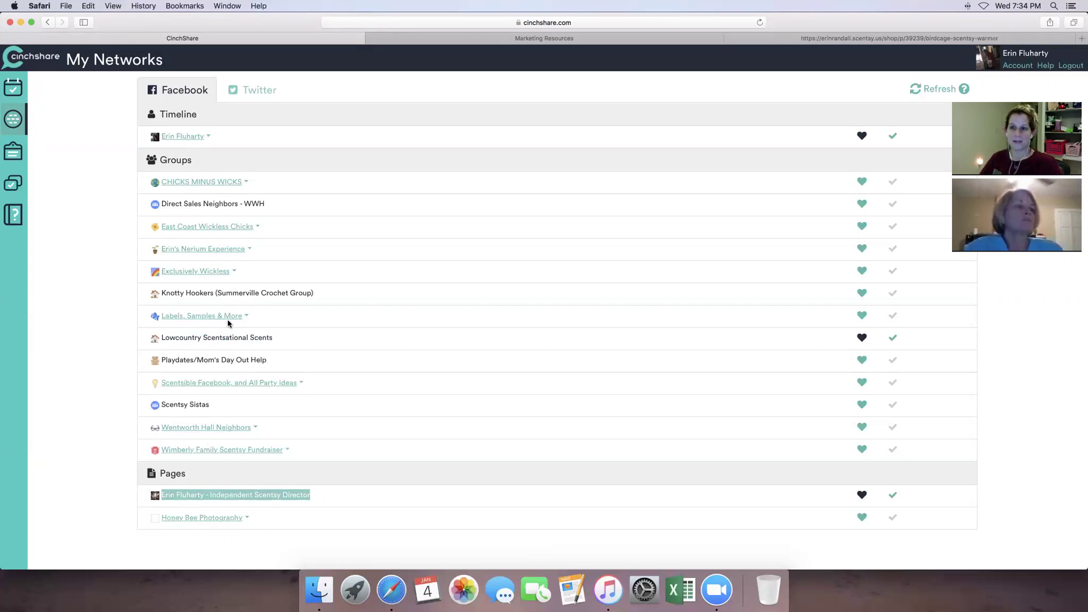
left_click(933, 91)
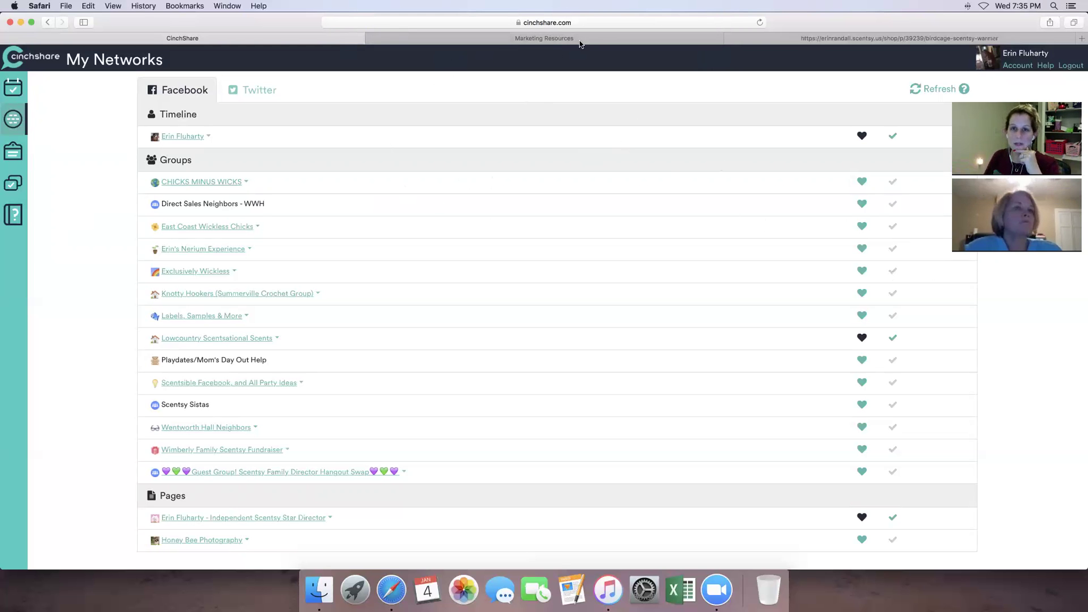
View the Birdcage Scentsy Warmer shop page and the Scentsy Marketing Resources page, and return to CinchShare.
left_click(820, 39)
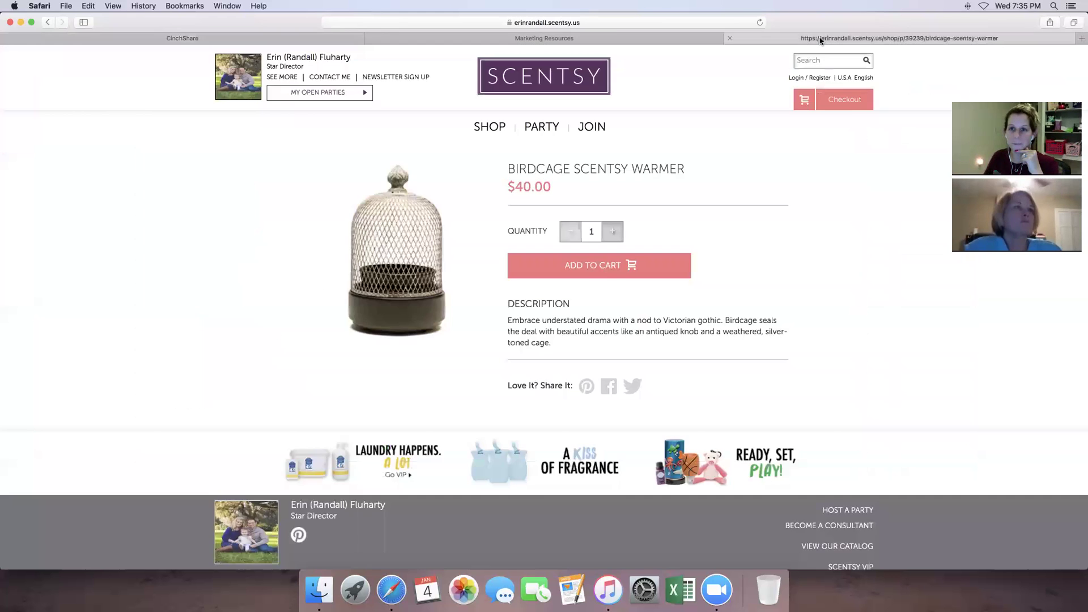
left_click(510, 38)
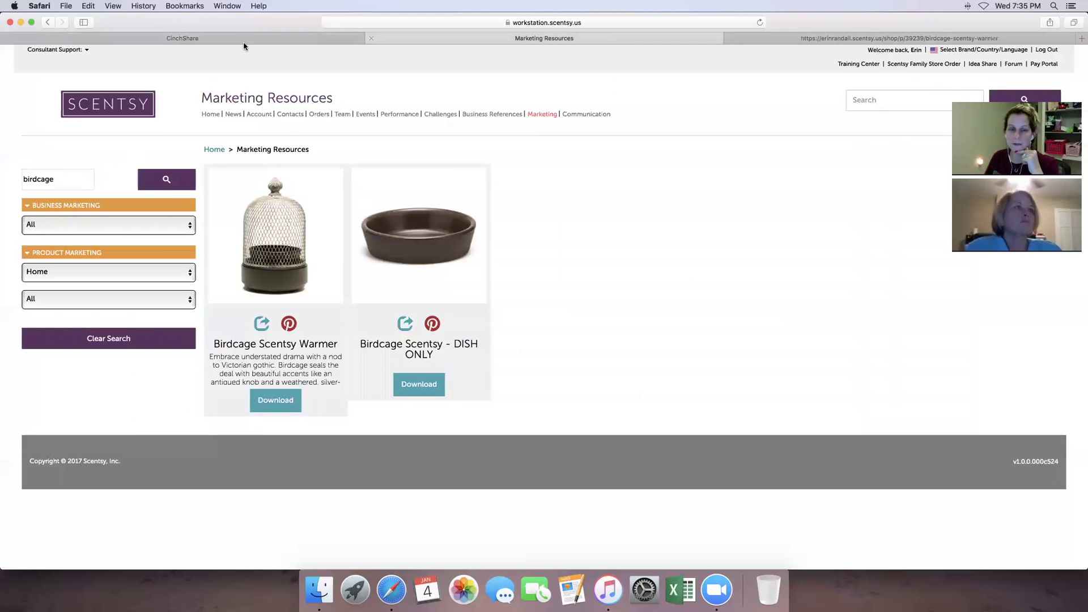
left_click(193, 40)
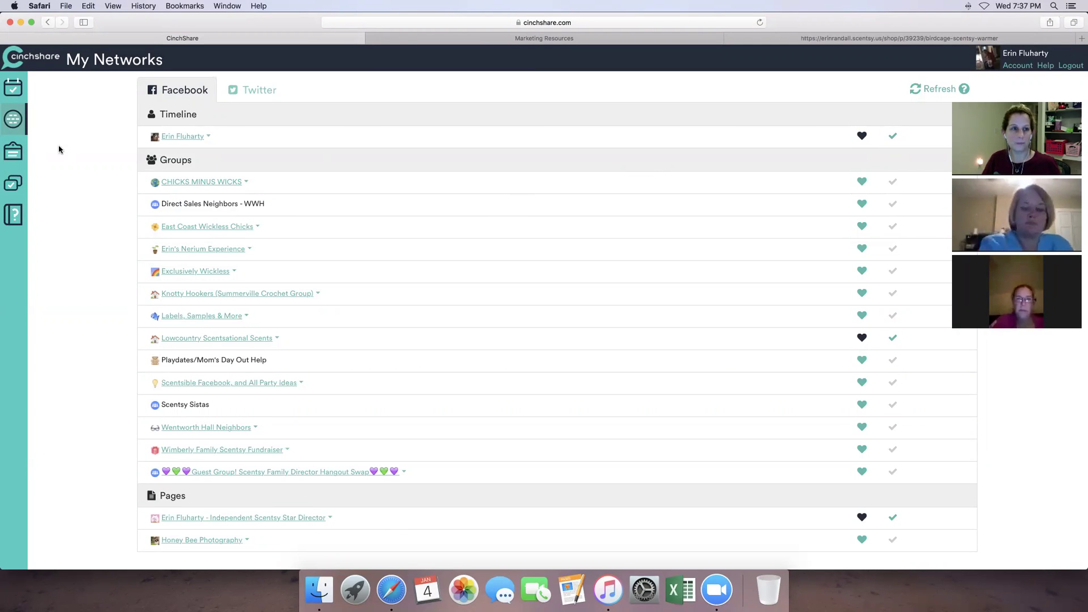
Open the post scheduler and set the post category to Product Showcase.
left_click(15, 91)
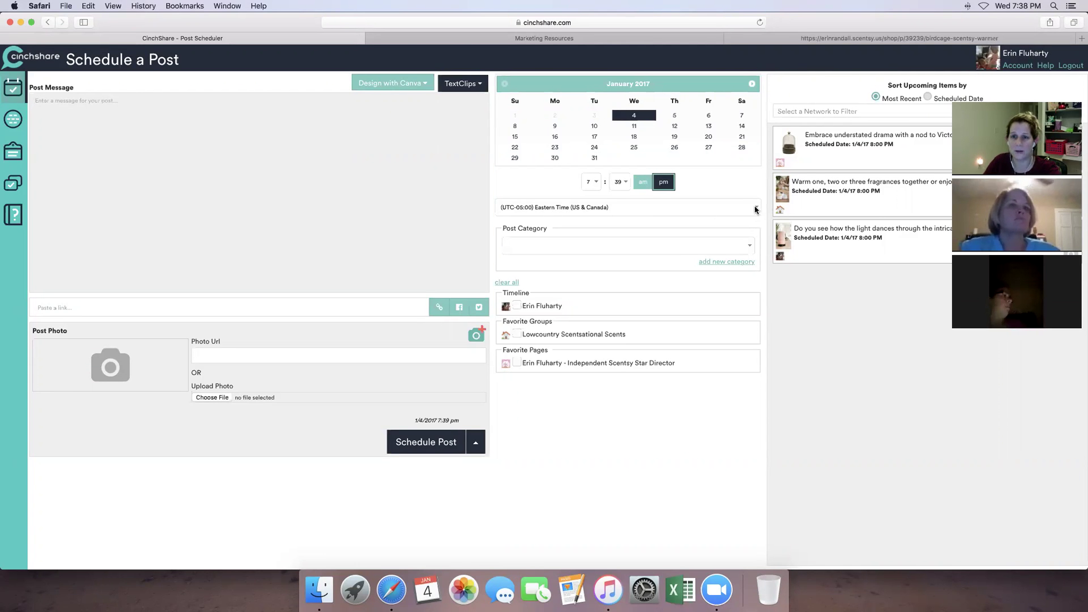
left_click(554, 248)
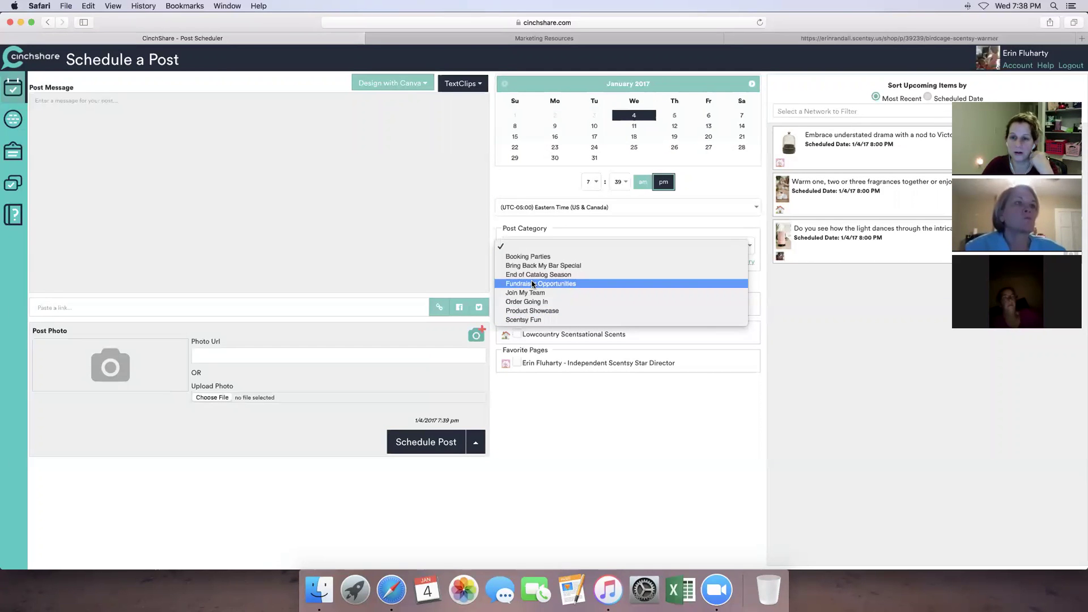
left_click(527, 313)
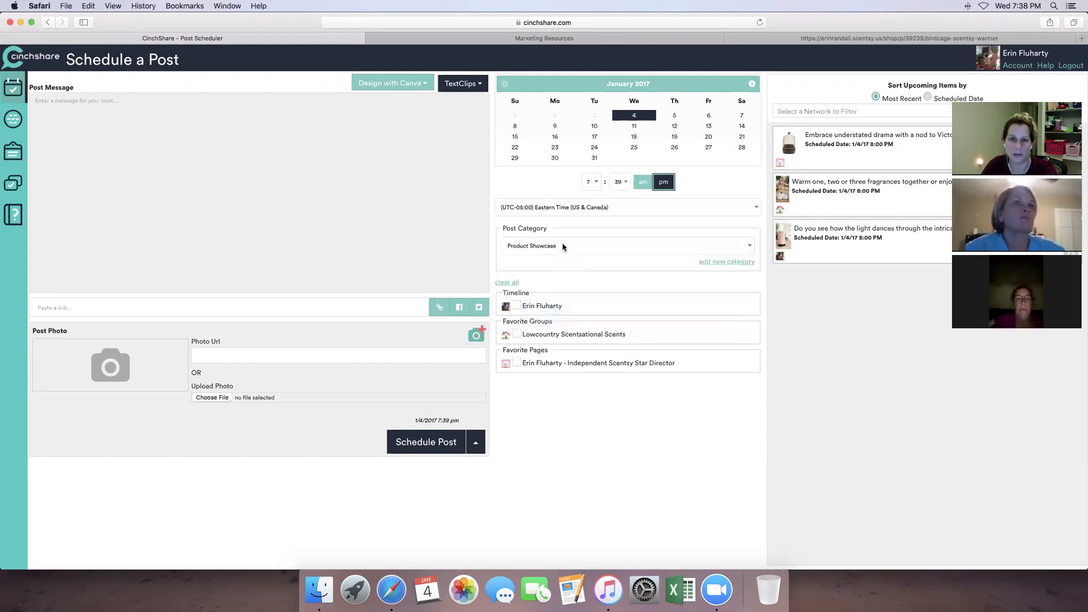
left_click(564, 247)
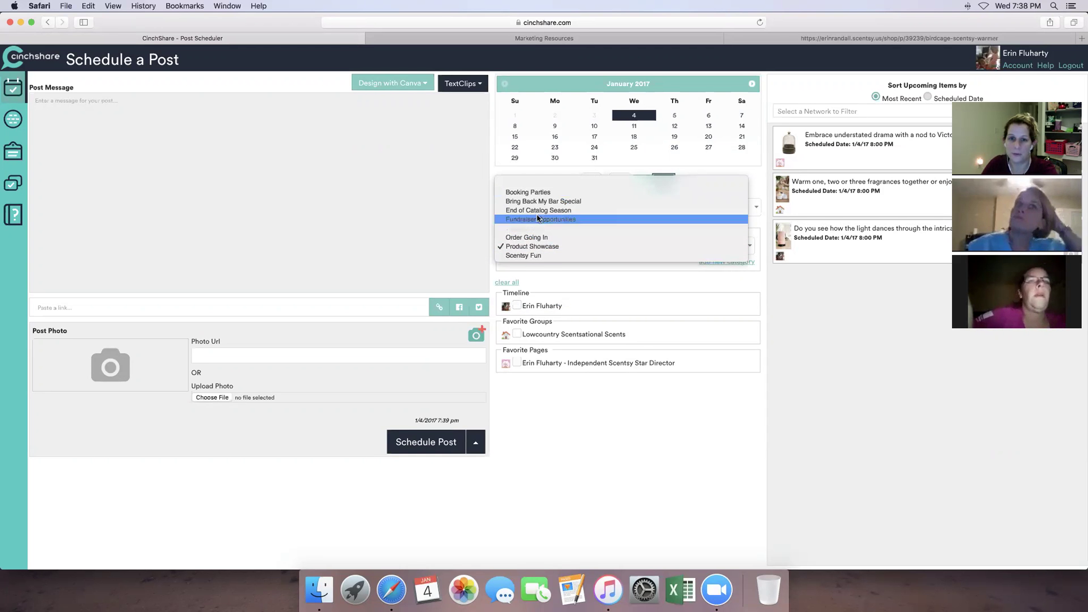
left_click(762, 287)
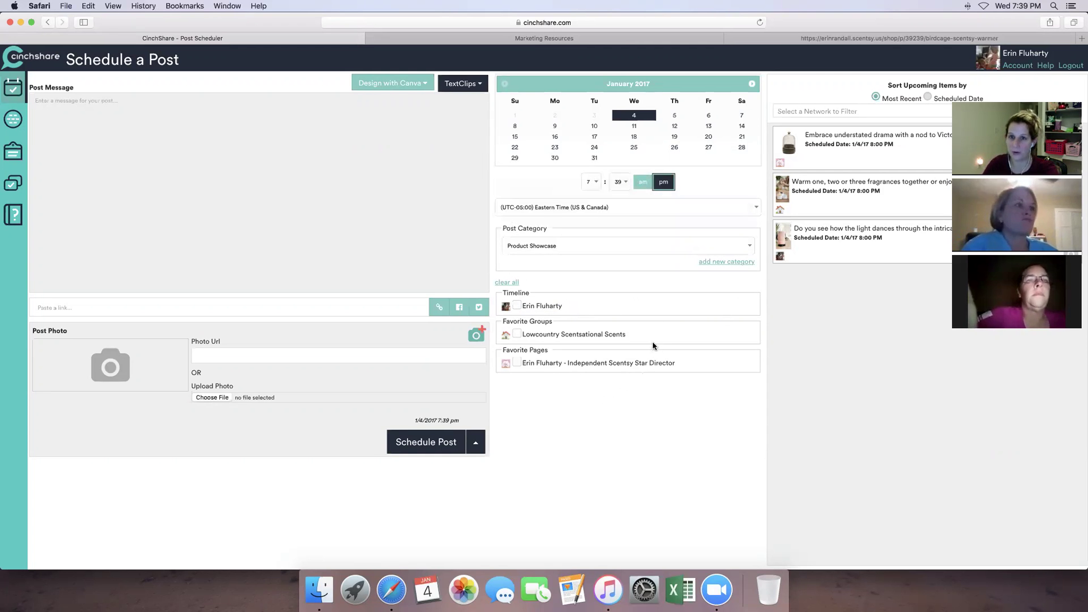
Examine the option for saving a post and the networks assigned to the upcoming scheduled posts.
left_click(476, 444)
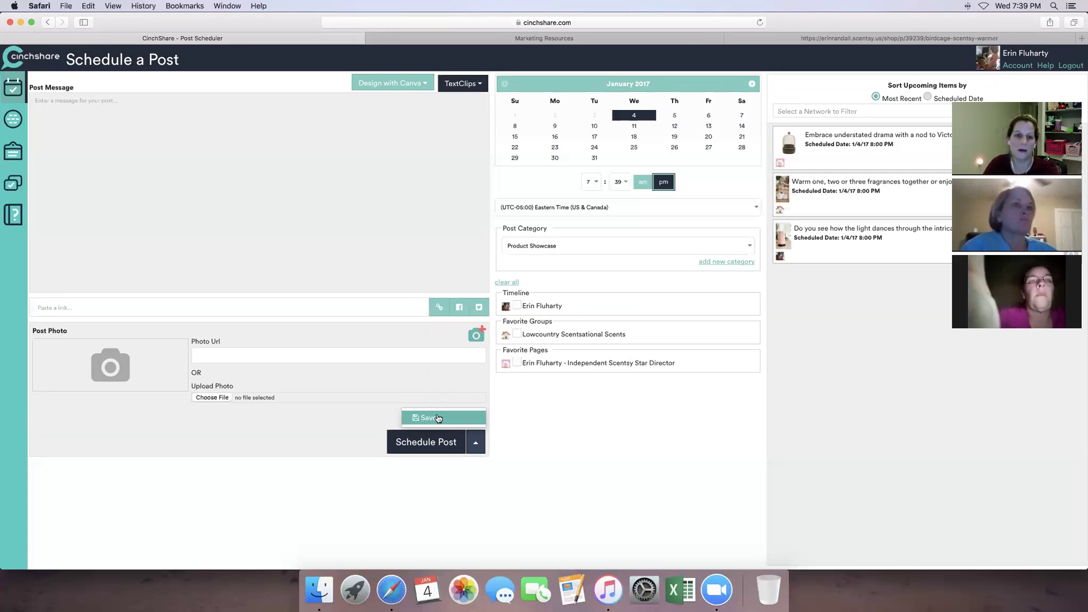
left_click(302, 211)
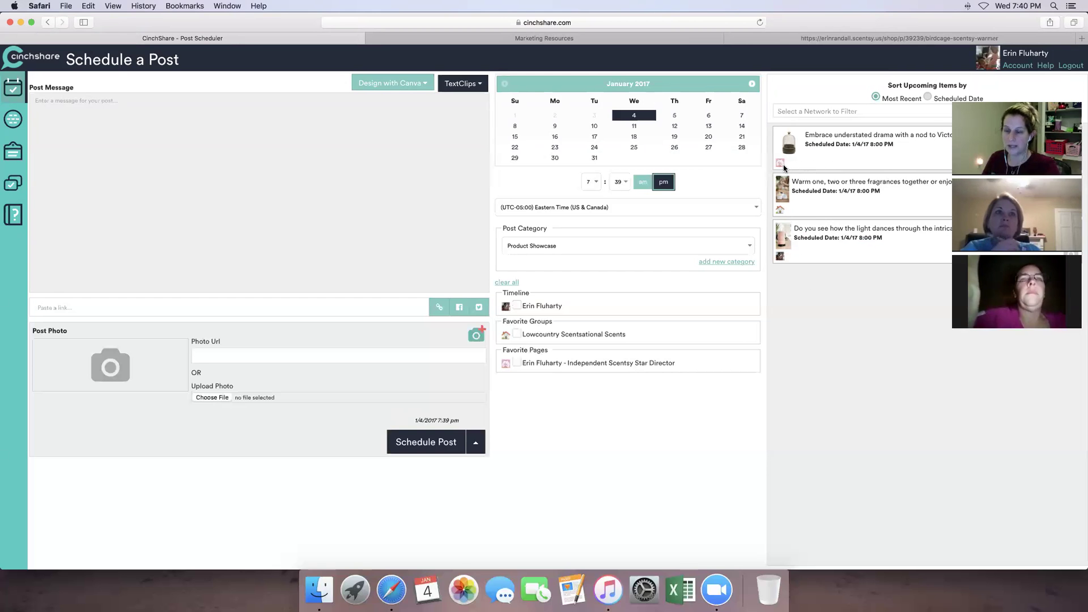
mouse_move(784, 167)
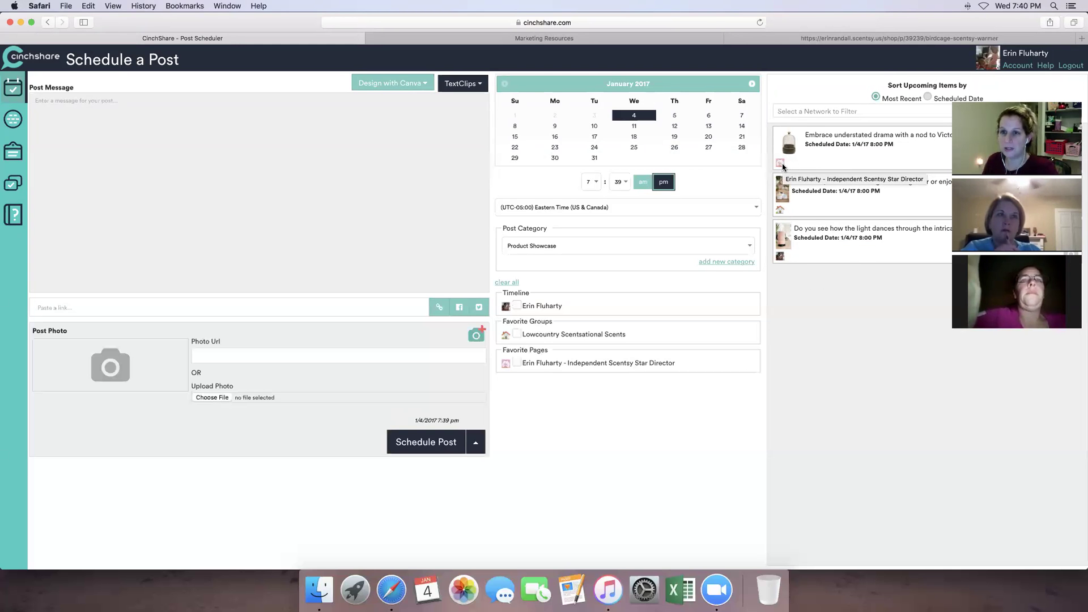
mouse_move(781, 213)
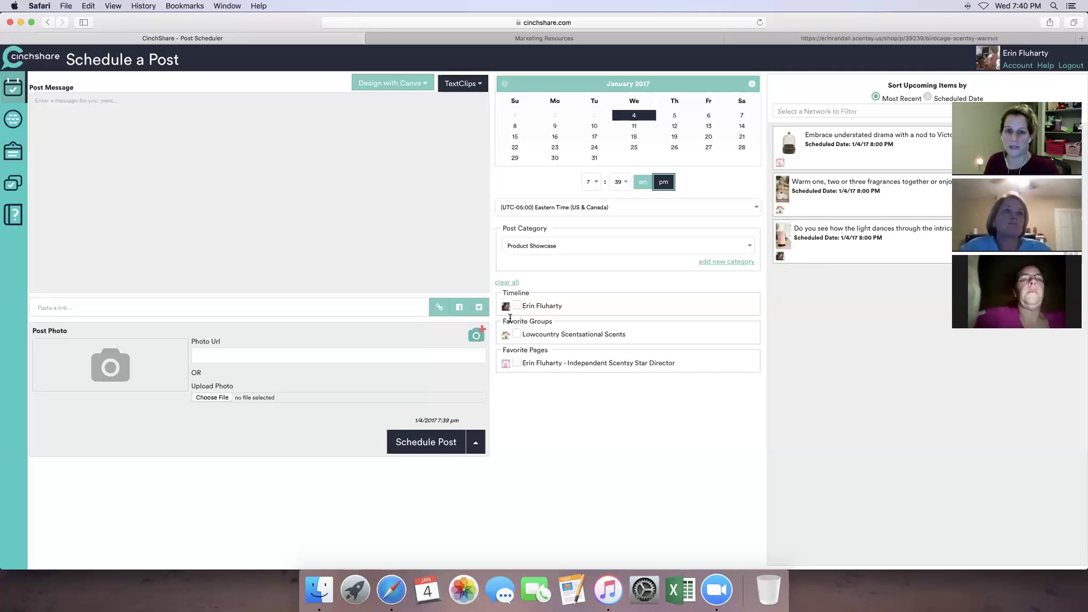
scroll(505, 334, "down", 1)
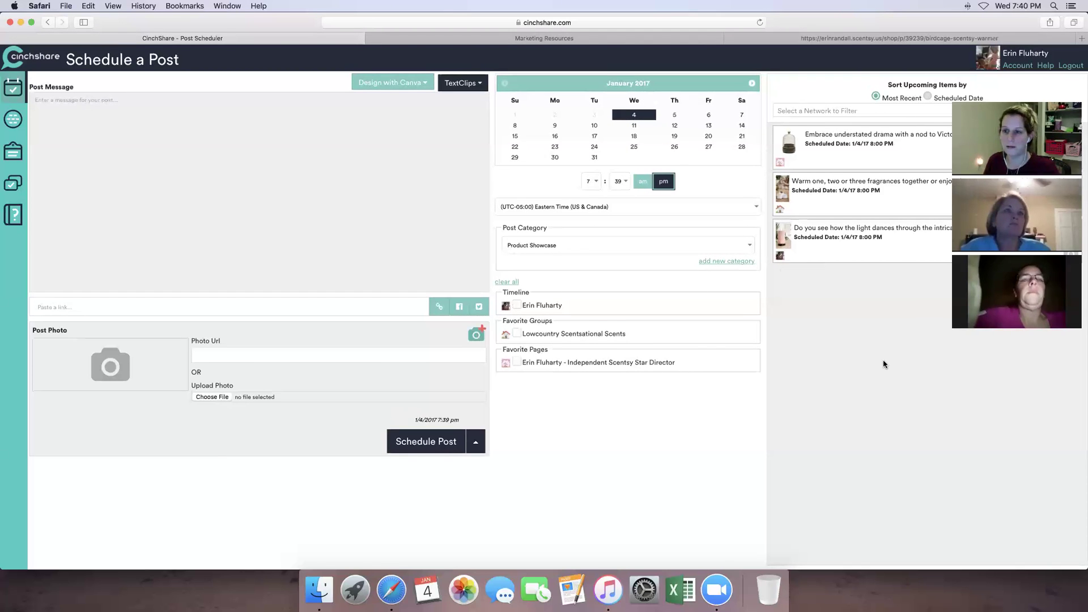
scroll(984, 454, "up", 1)
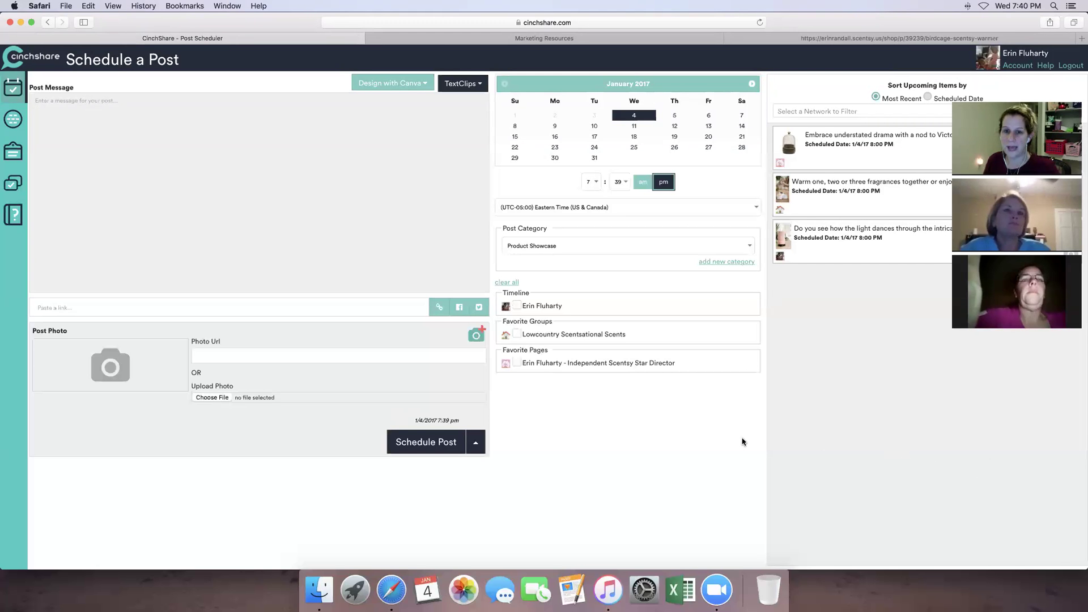
scroll(571, 448, "down", 1)
scroll(566, 445, "up", 1)
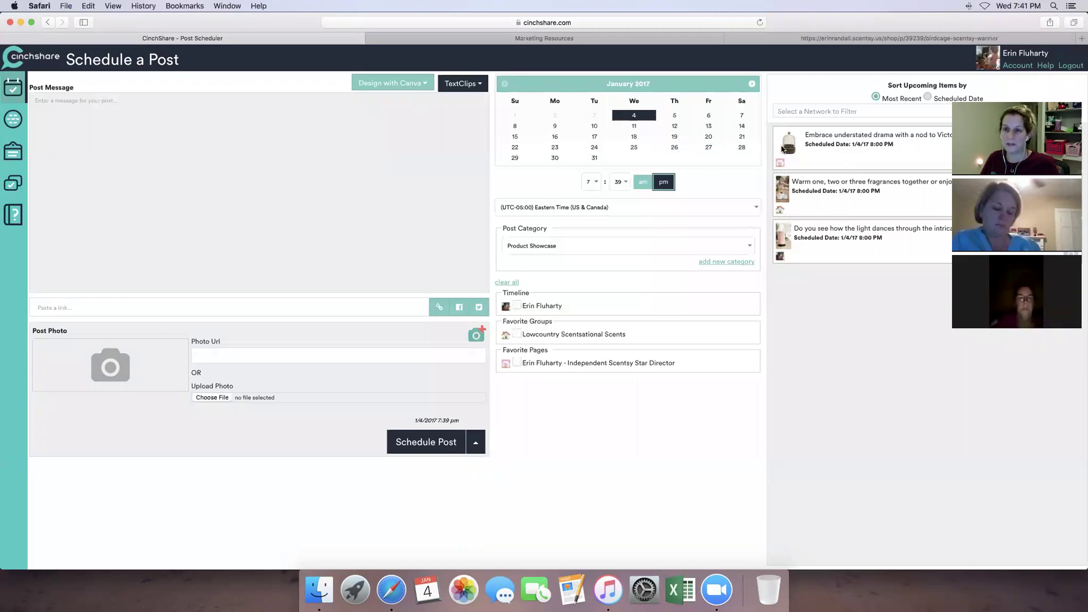
Set the post's schedule to January 5, 2017 at 9:00 am.
left_click(675, 117)
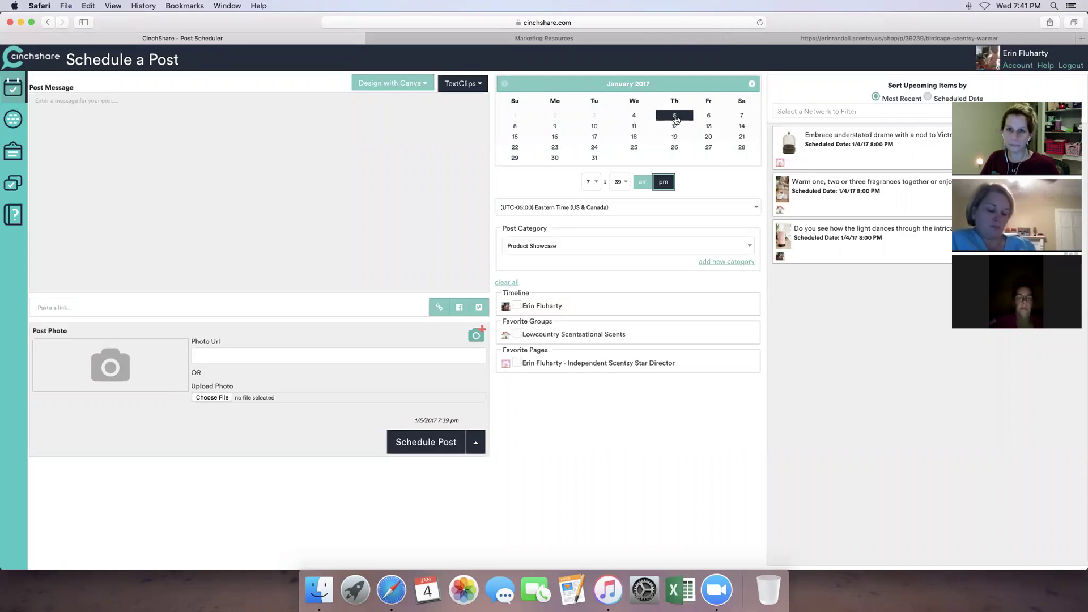
left_click(596, 186)
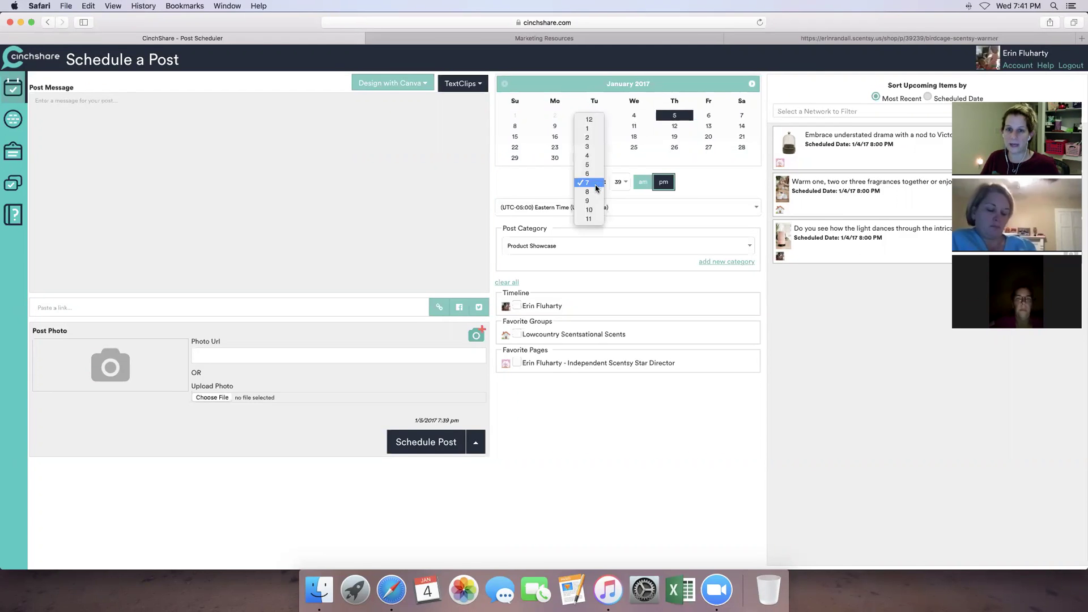
left_click(593, 201)
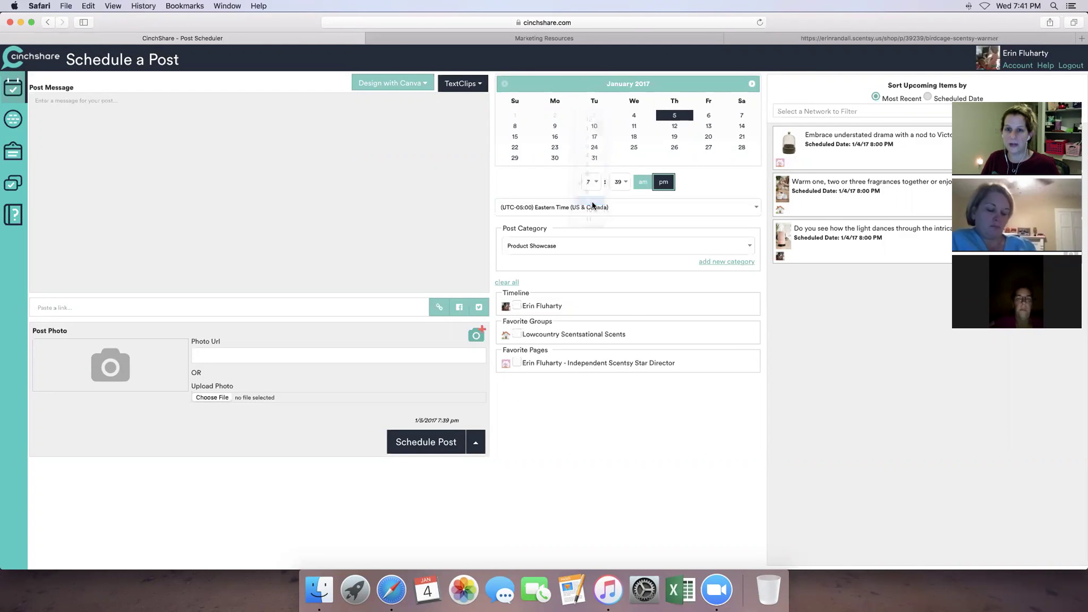
left_click(627, 182)
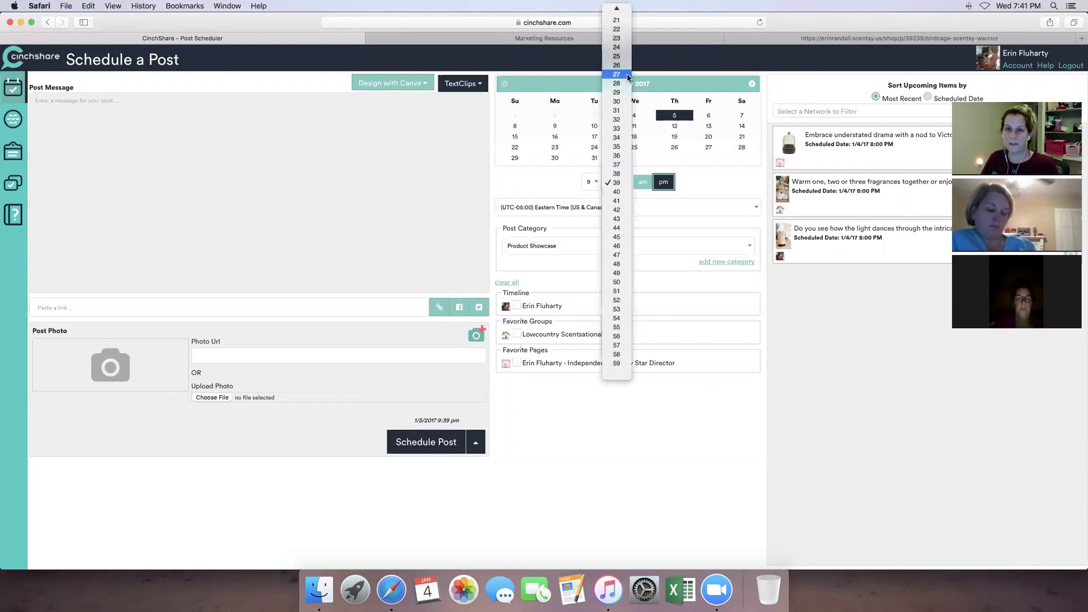
scroll(623, 73, "up", 5)
left_click(625, 11)
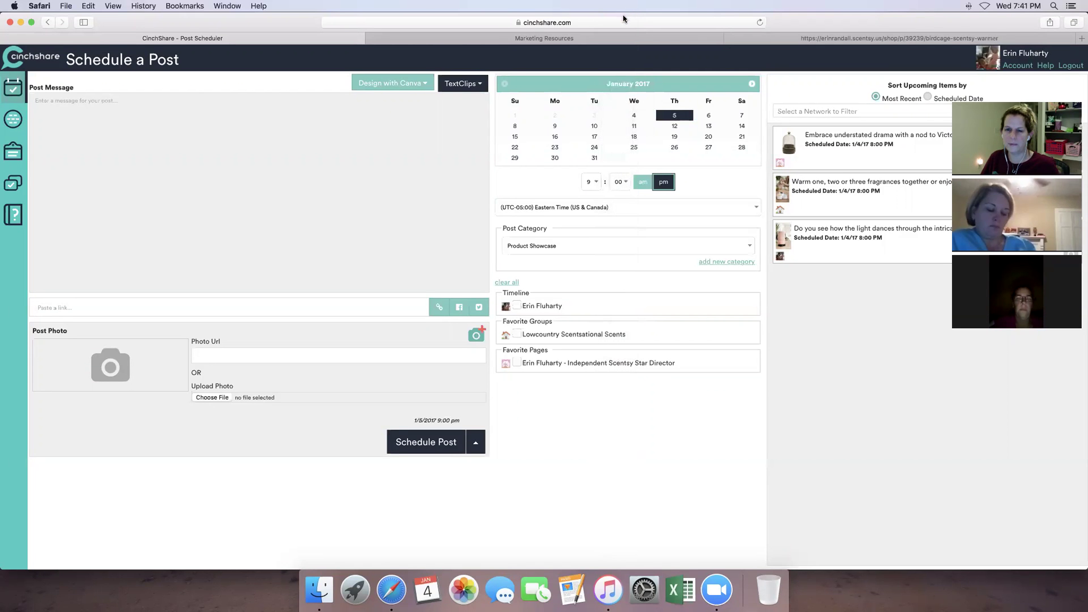
left_click(645, 182)
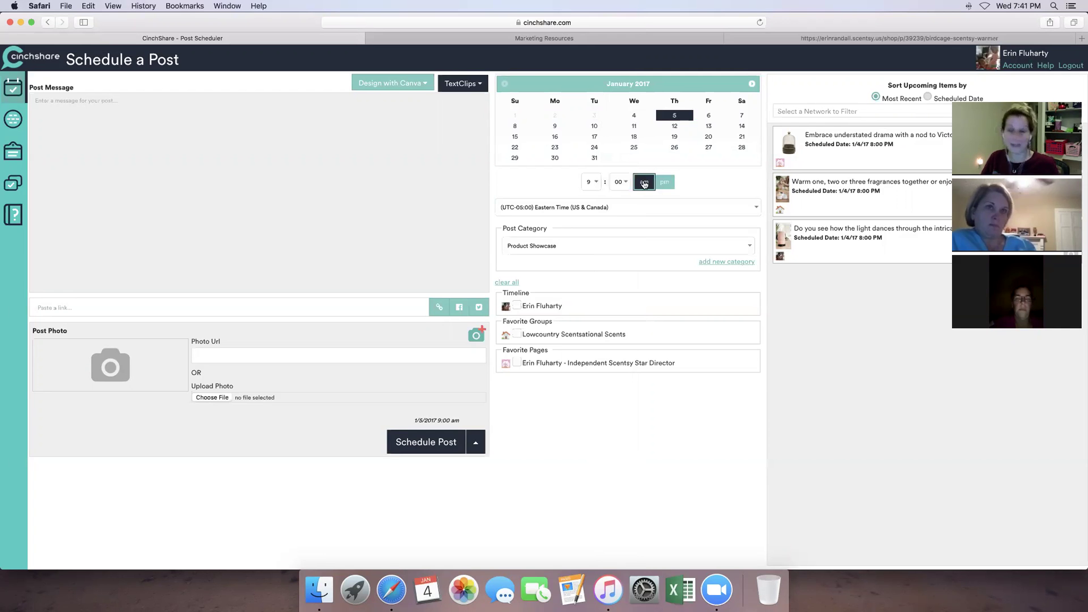
Keep Product Showcase as the post category and select the personal timeline as the network to post to.
left_click(573, 246)
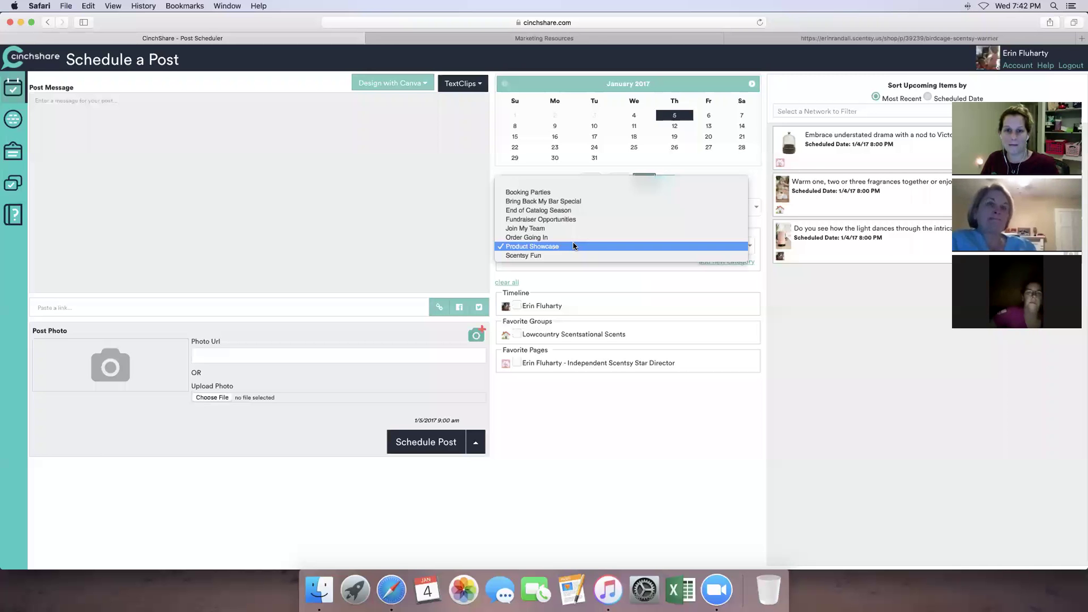
left_click(528, 248)
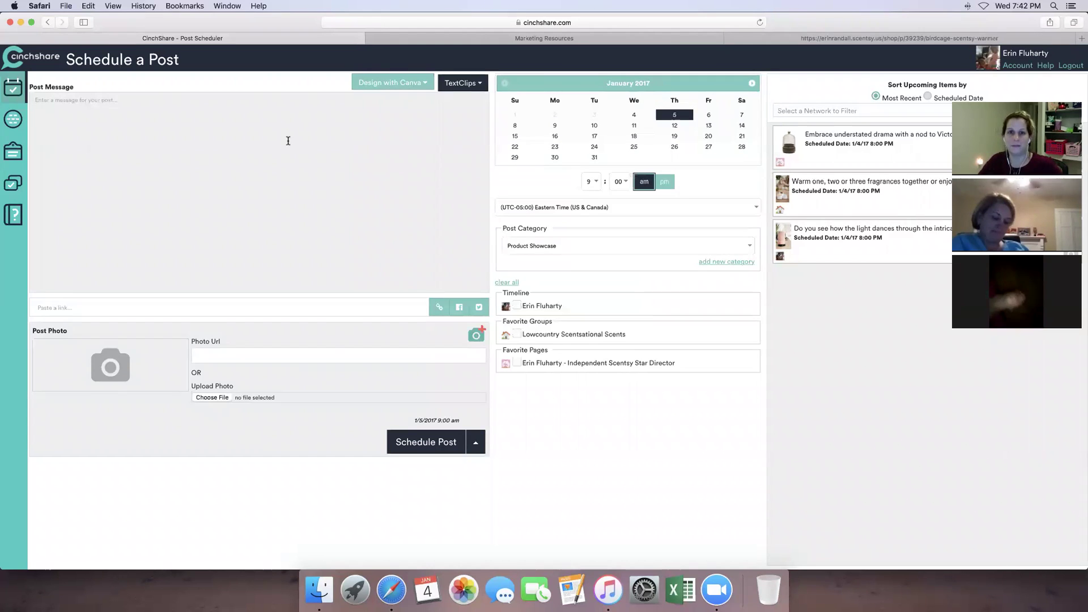
left_click(254, 111)
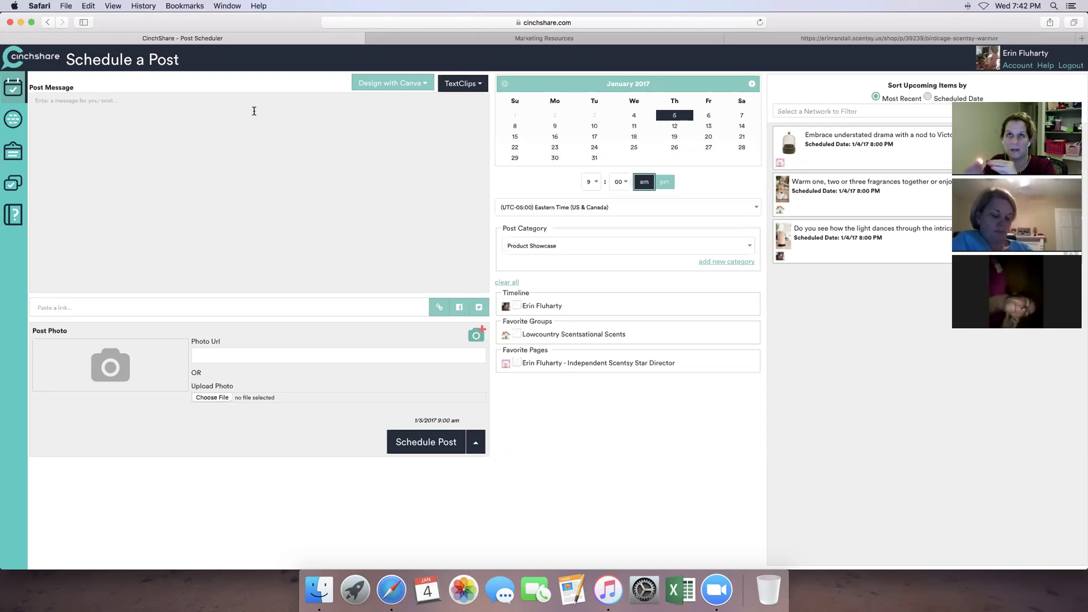
left_click(254, 111)
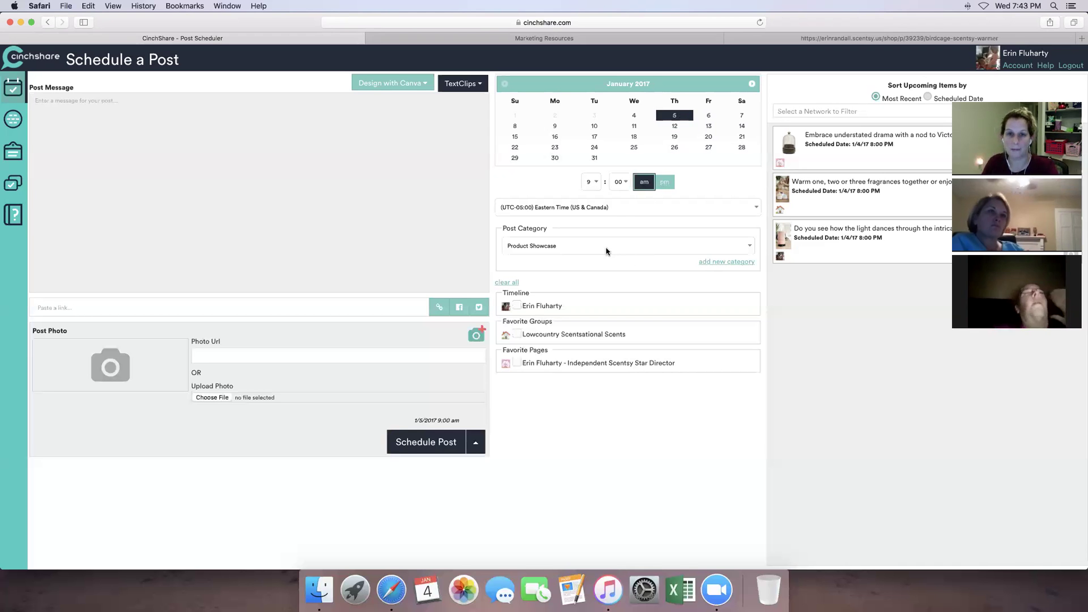
left_click(517, 306)
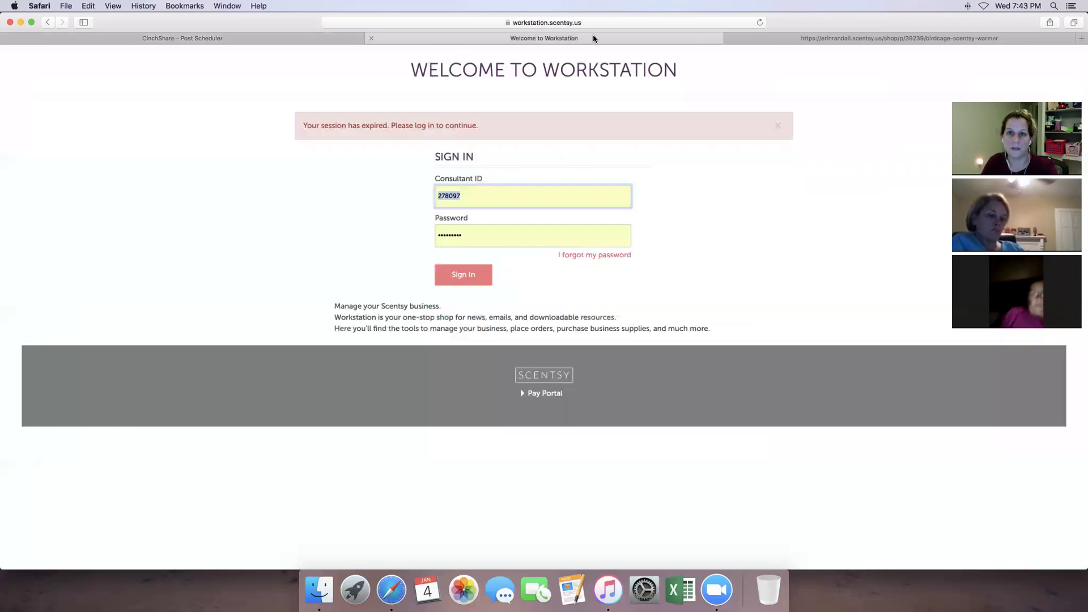
Sign back in to Scentsy Workstation and filter the Marketing Resources product marketing items by Groom.
left_click(597, 39)
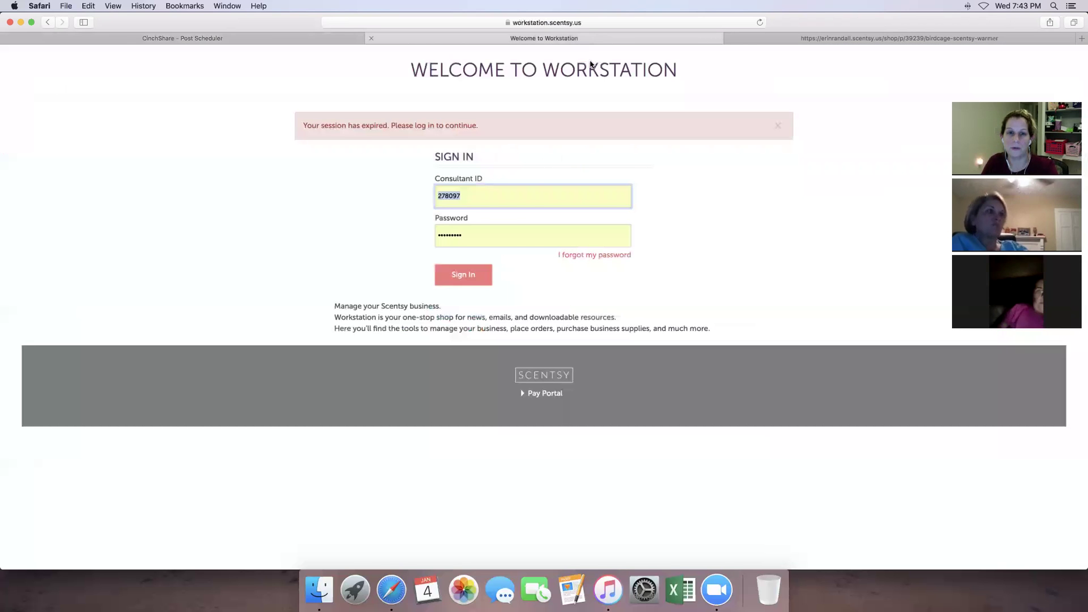
left_click(469, 278)
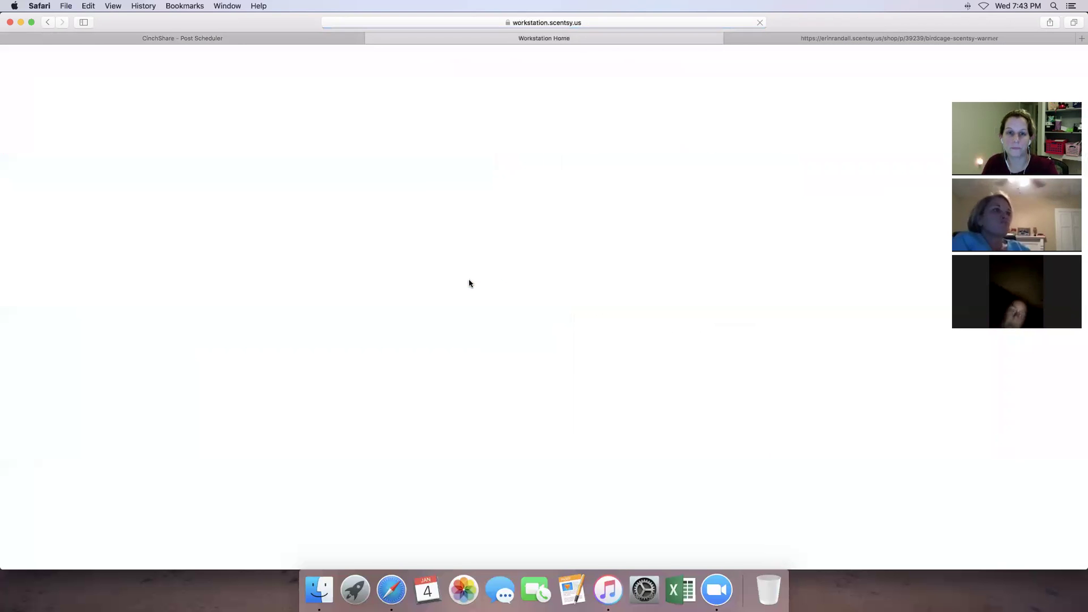
left_click(541, 115)
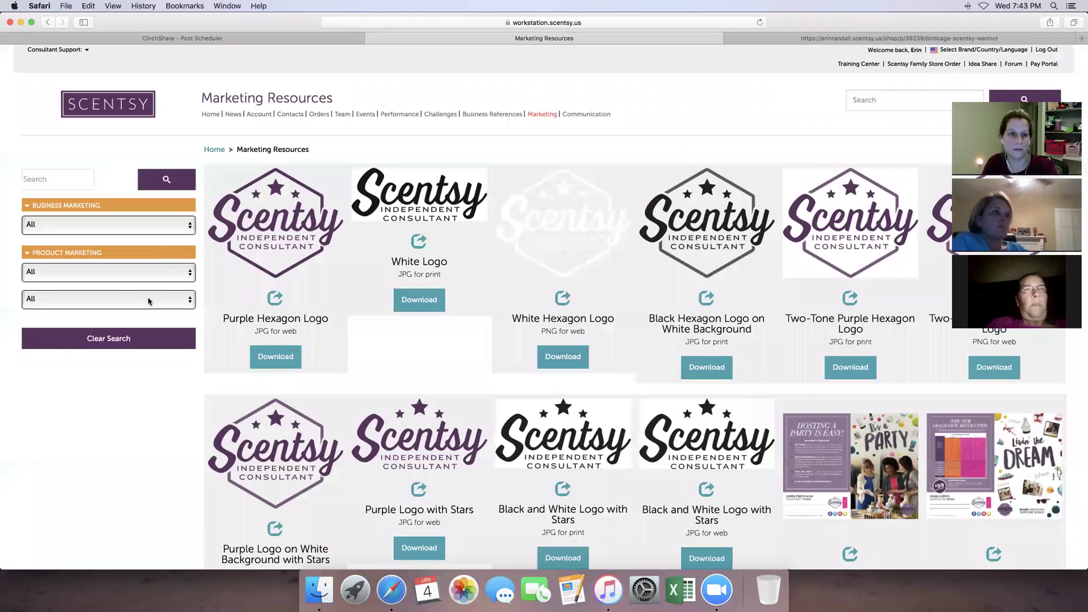
left_click(178, 273)
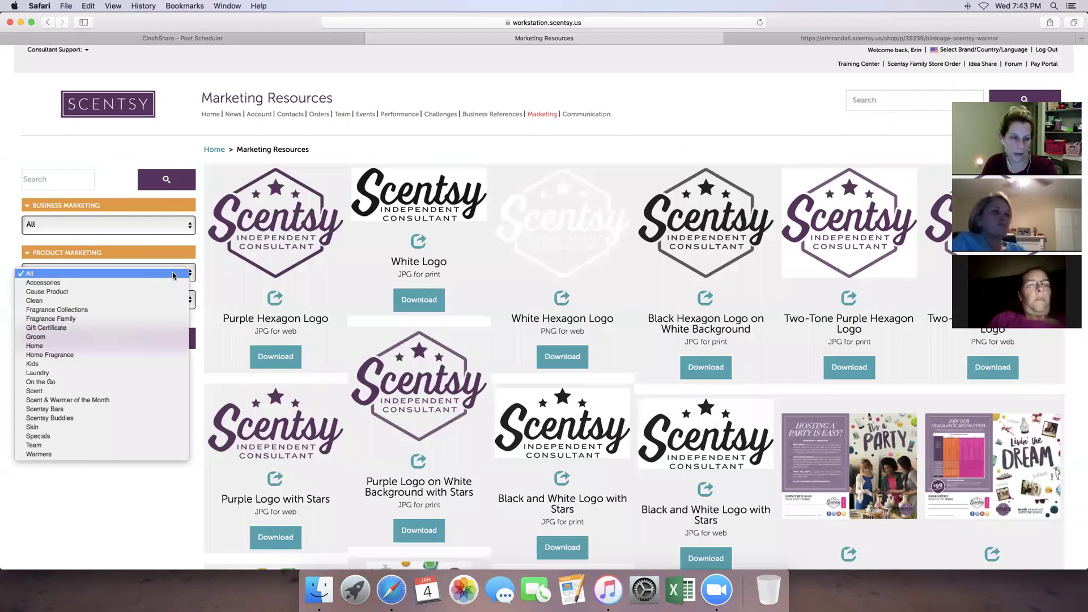
left_click(35, 337)
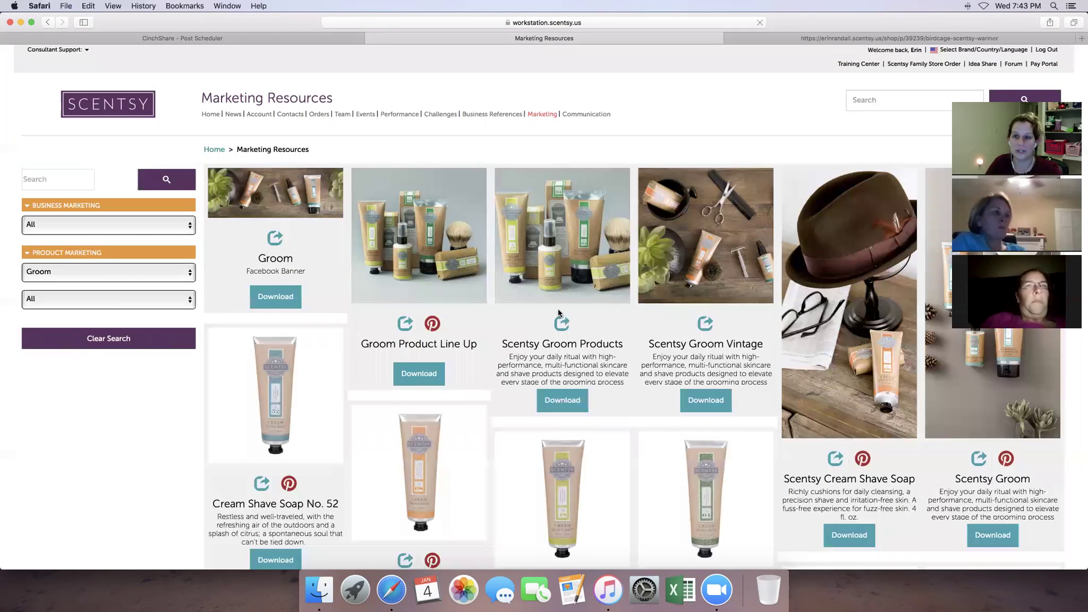
Download the Scentsy Groom Vintage image, save it as "Groom Photo" in the Cinchshare Photos folder, and close the image page.
scroll(558, 312, "down", 5)
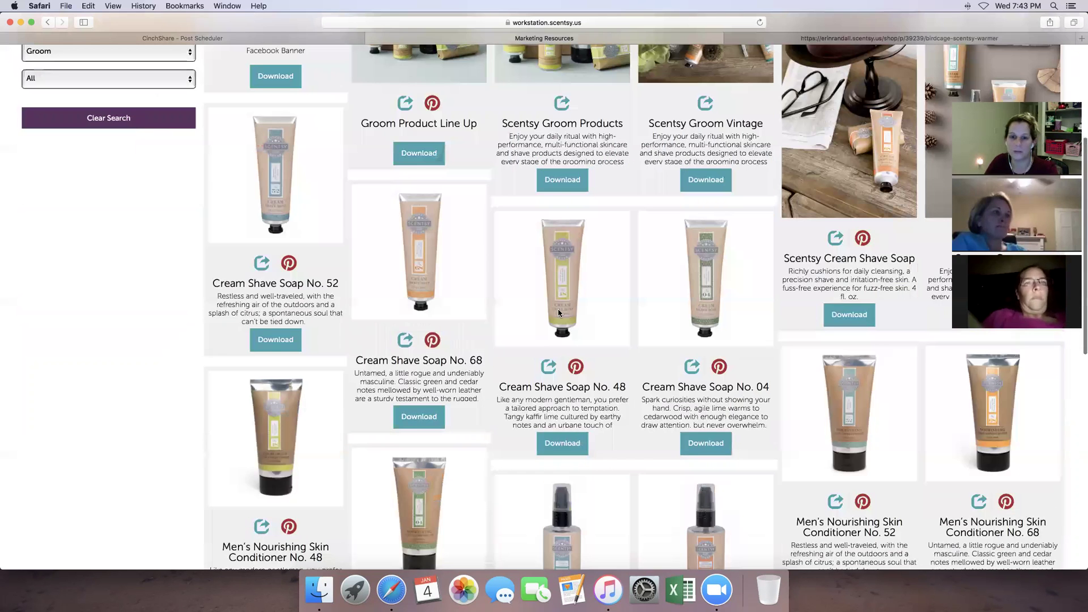
scroll(559, 312, "up", 5)
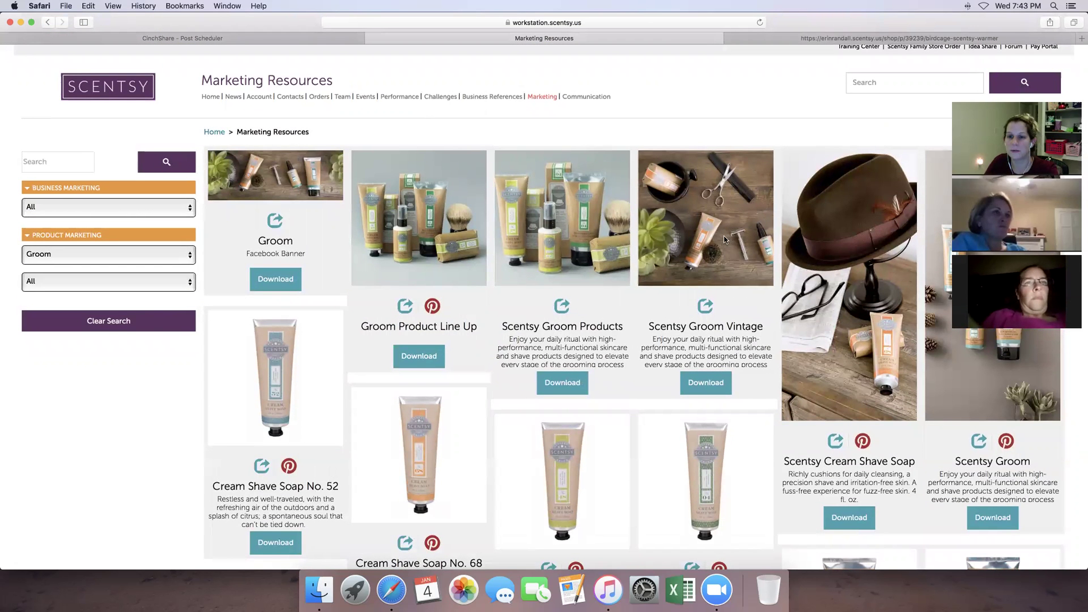
left_click(711, 389)
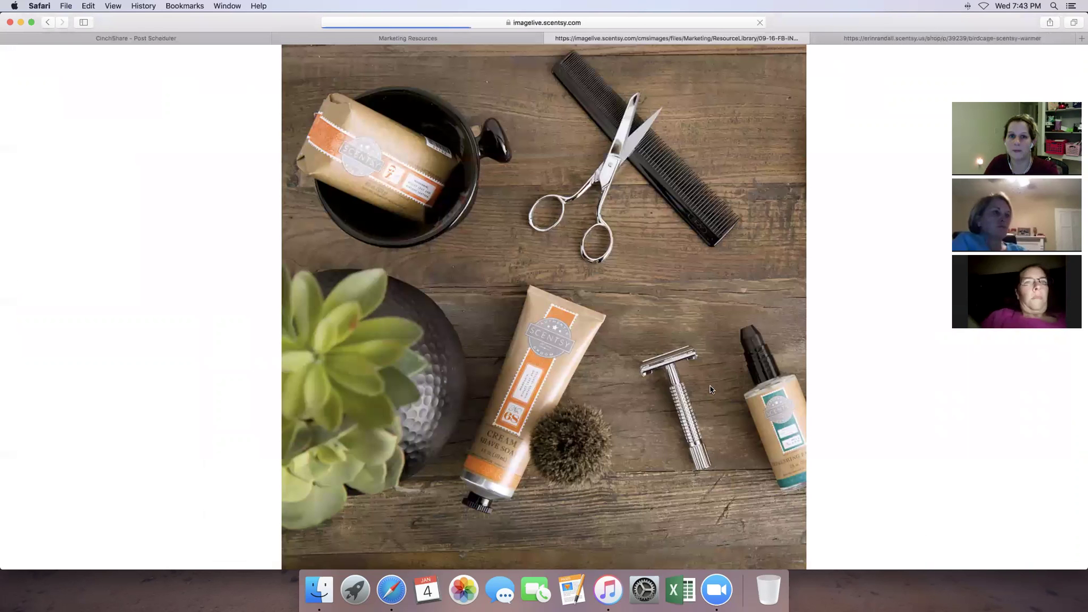
left_click(74, 7)
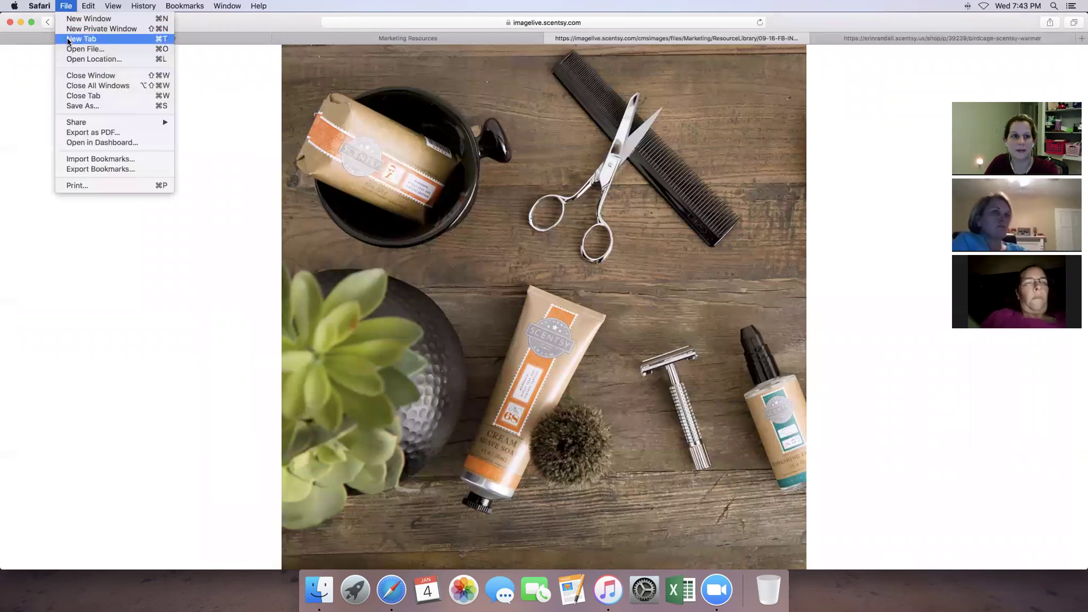
left_click(97, 109)
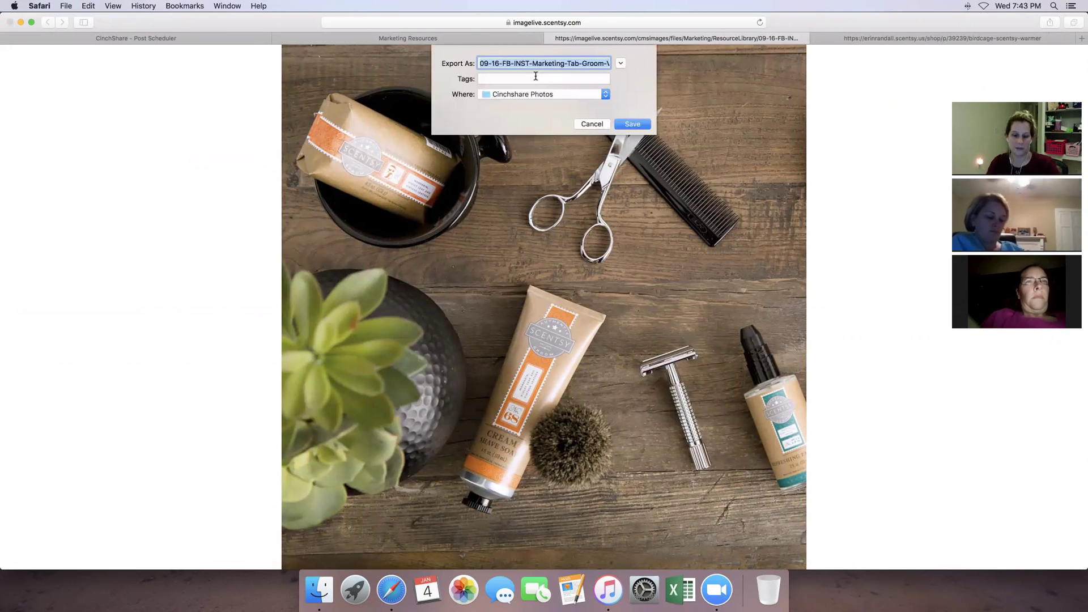
type("Groom")
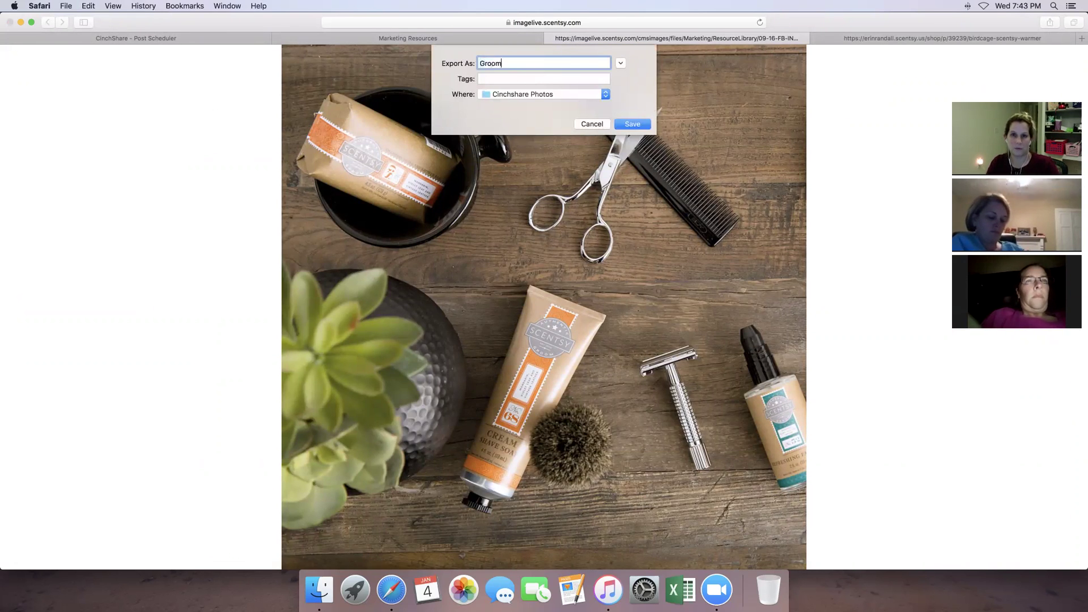
type(" Phoo")
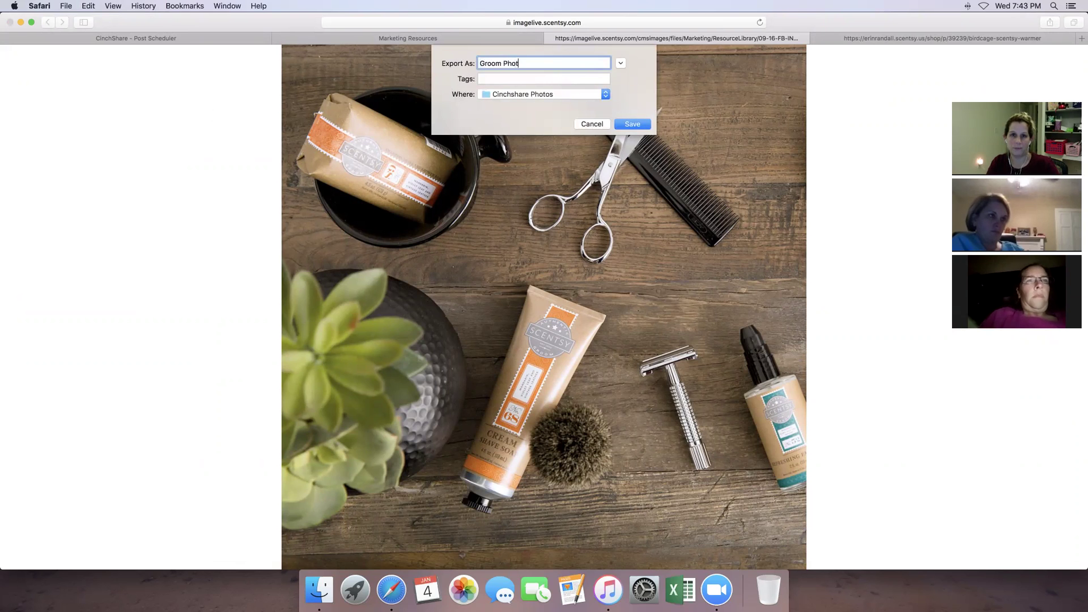
type("o")
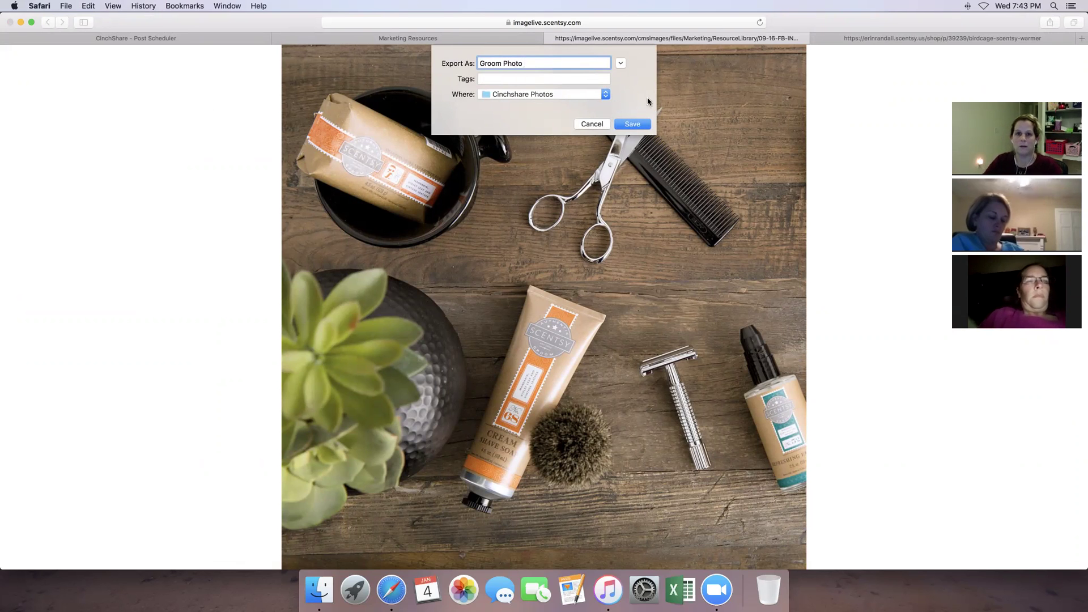
left_click(631, 124)
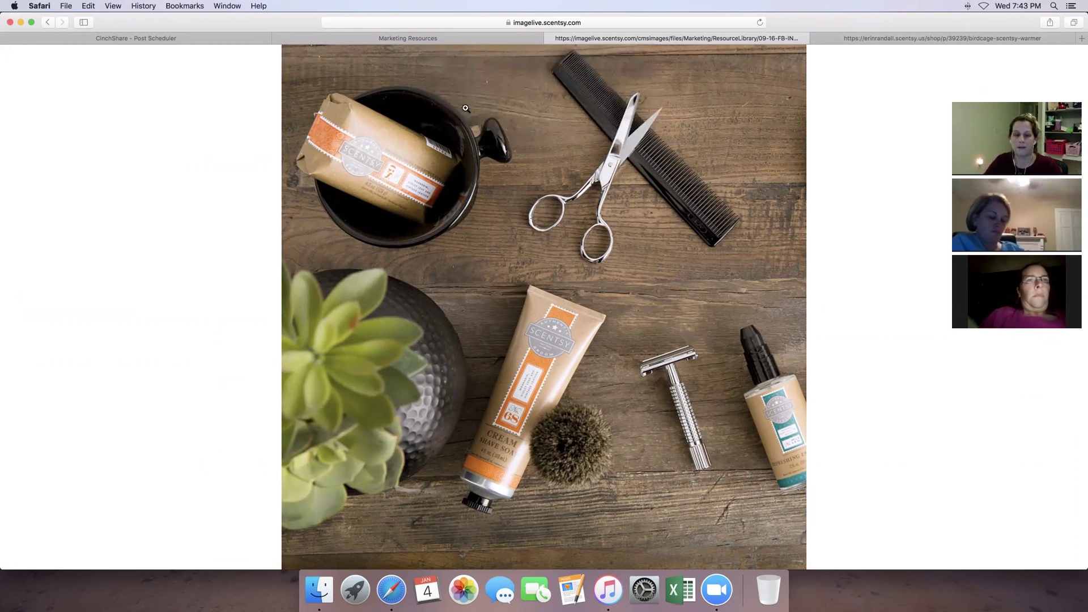
left_click(552, 38)
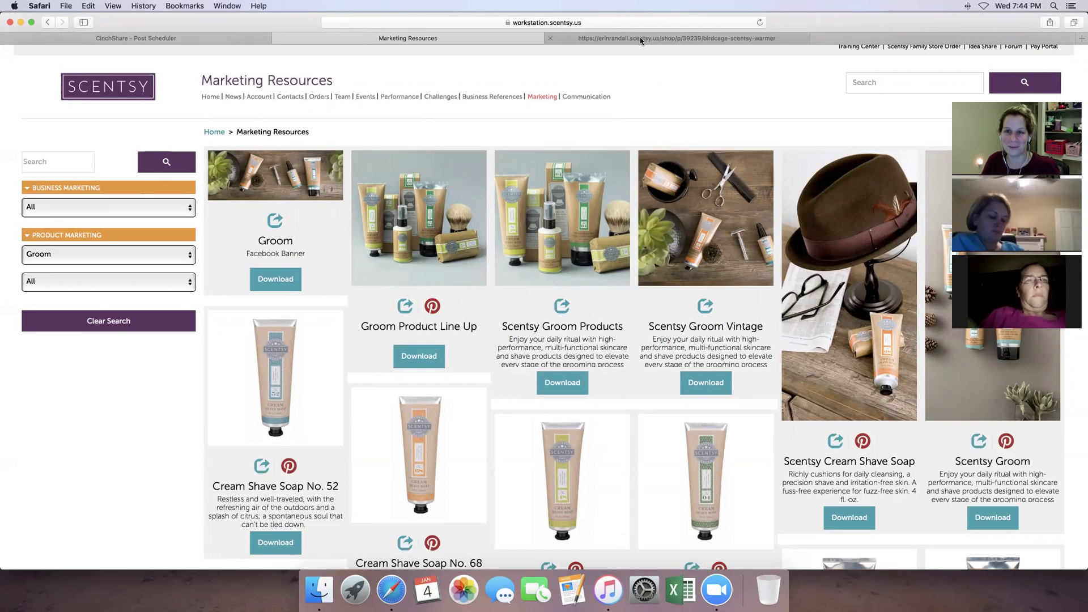
Open the Groom category on the Scentsy shop website and copy its page address.
left_click(641, 41)
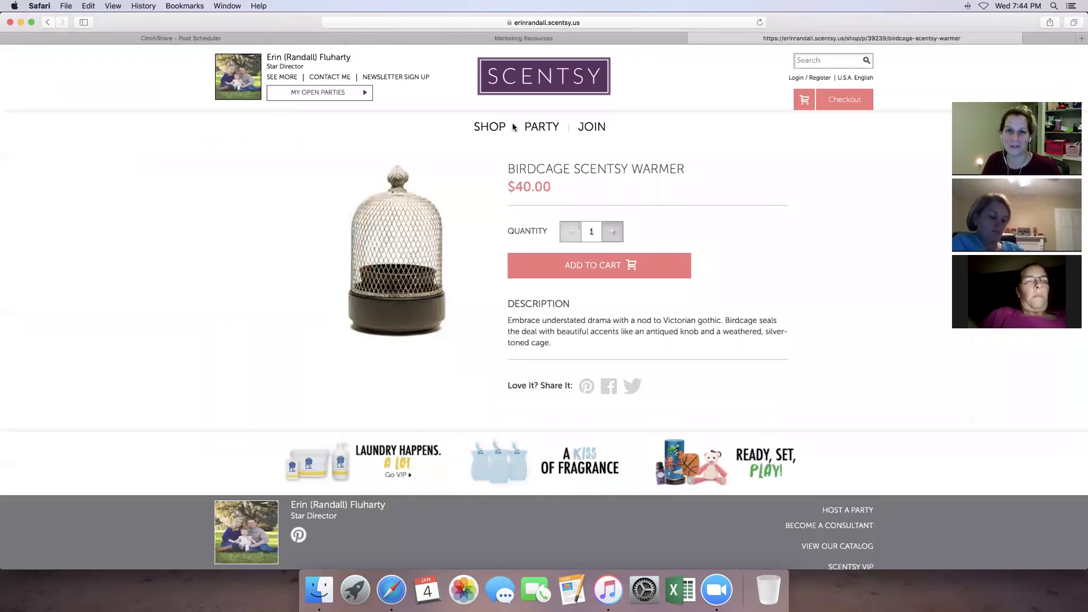
mouse_move(491, 129)
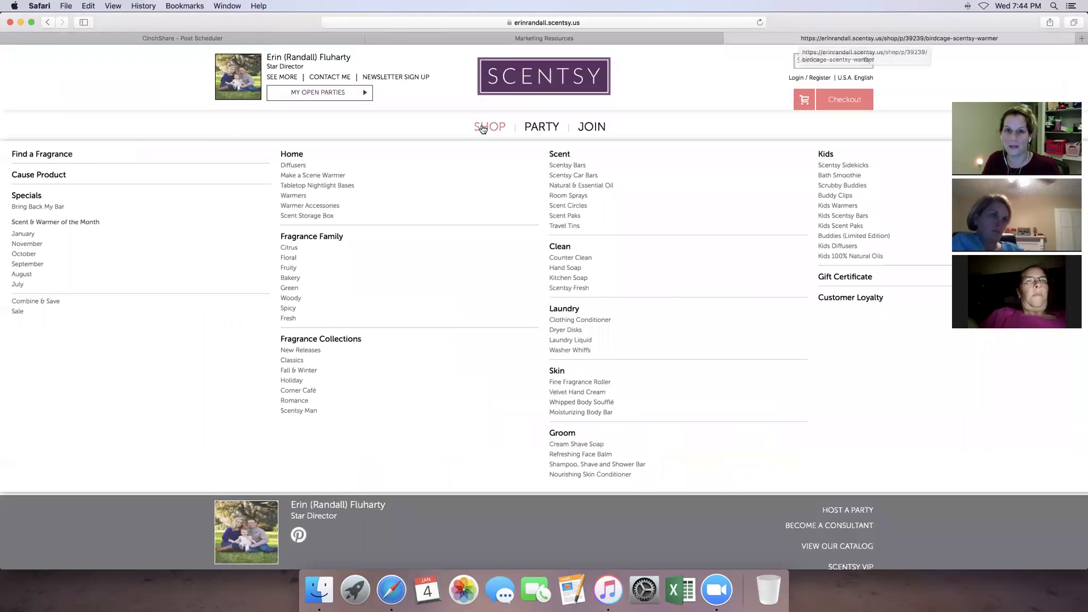
left_click(568, 434)
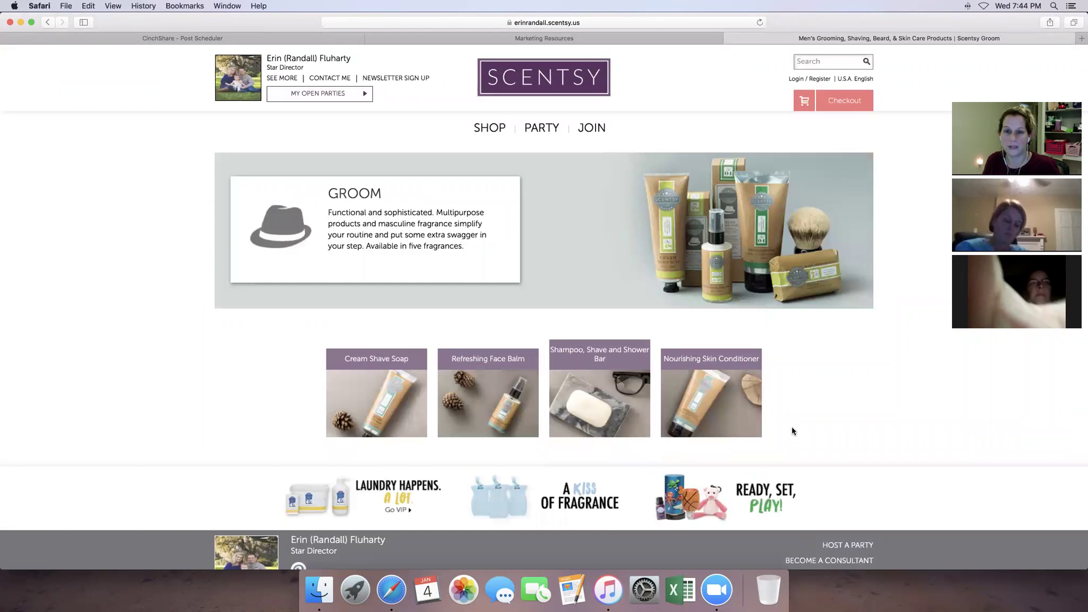
left_click(422, 22)
key("super+c")
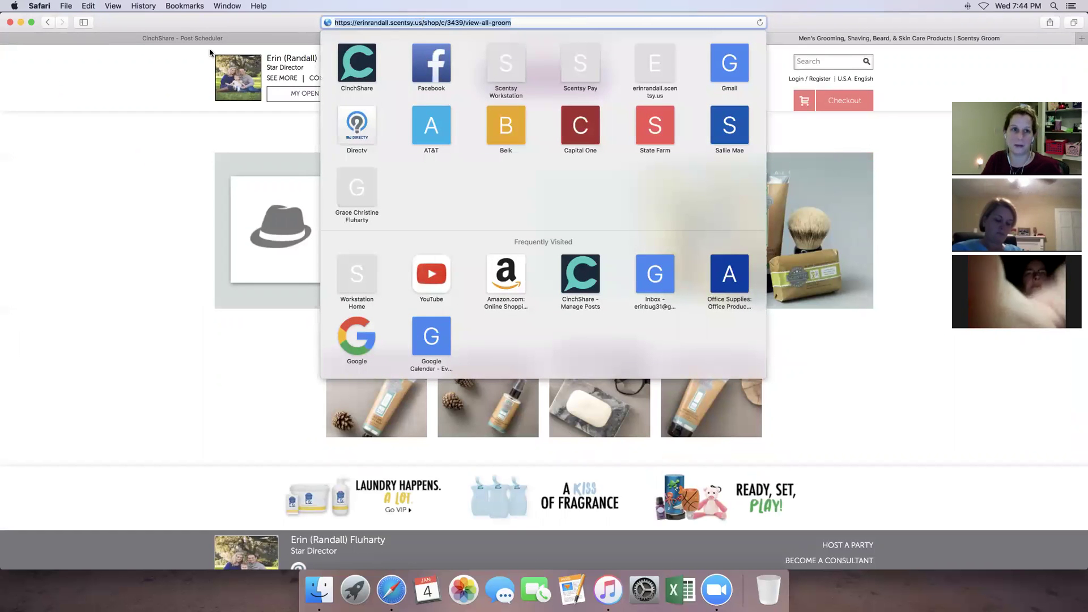
Paste the Groom page link into the CinchShare post message with blank space above it, and check the Groom description on the shop page.
left_click(190, 38)
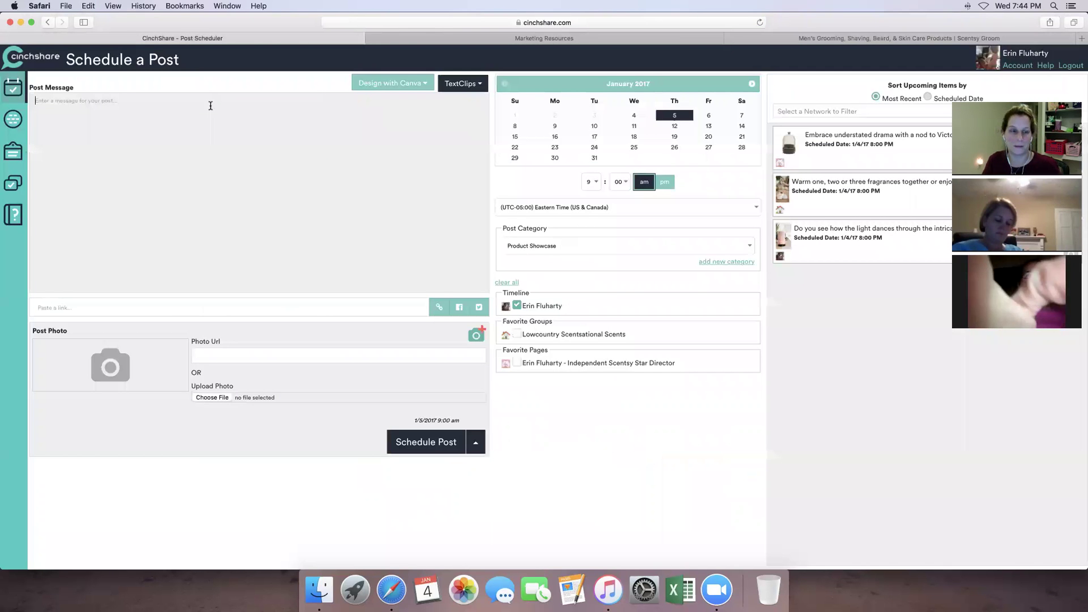
key("super+v")
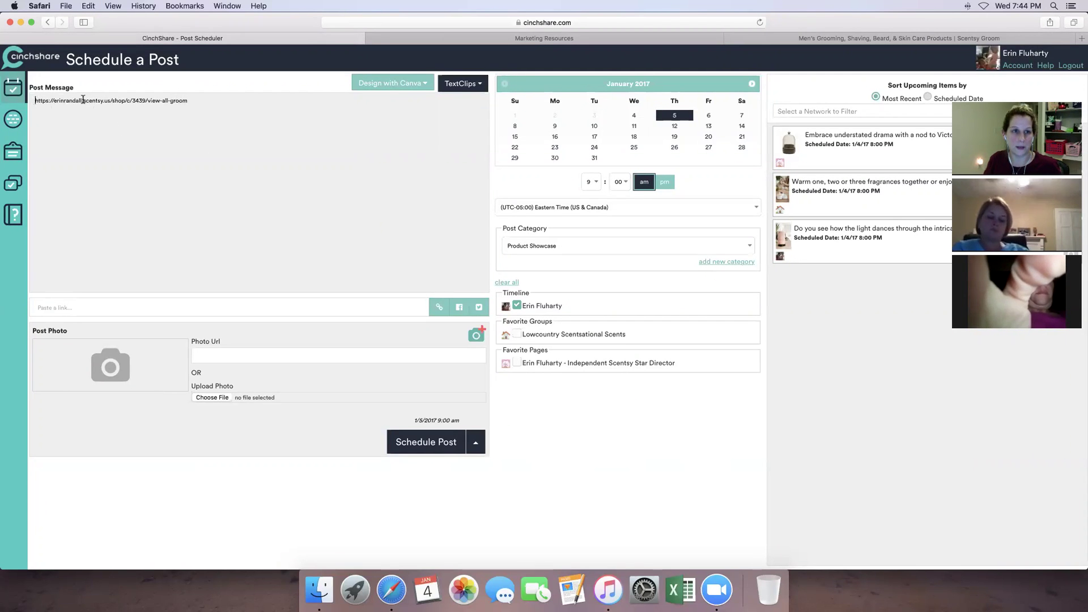
key("Return")
key("Return")
left_click(67, 101)
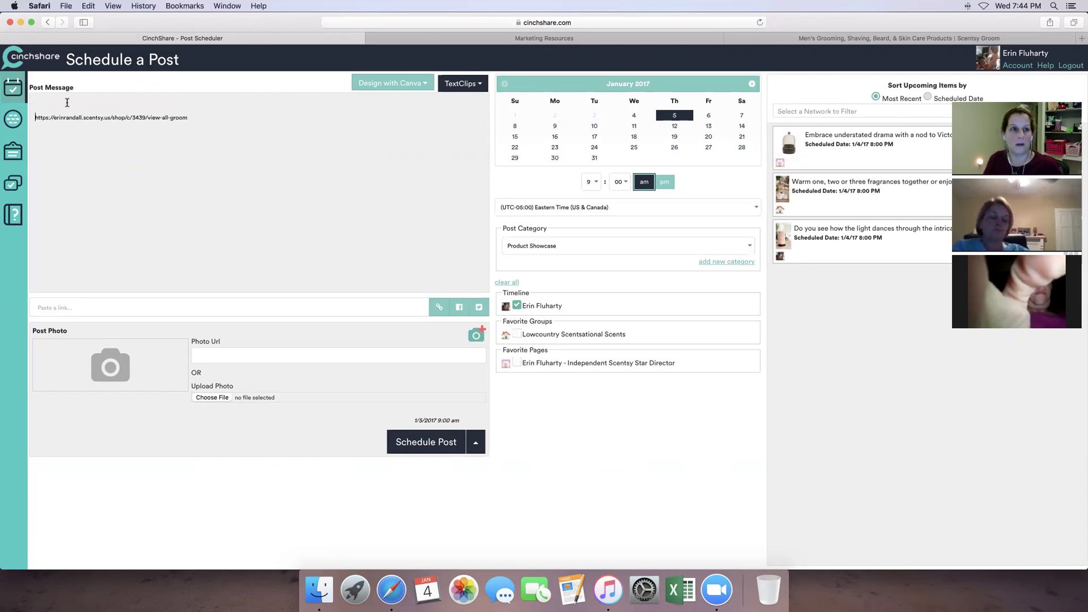
left_click(821, 38)
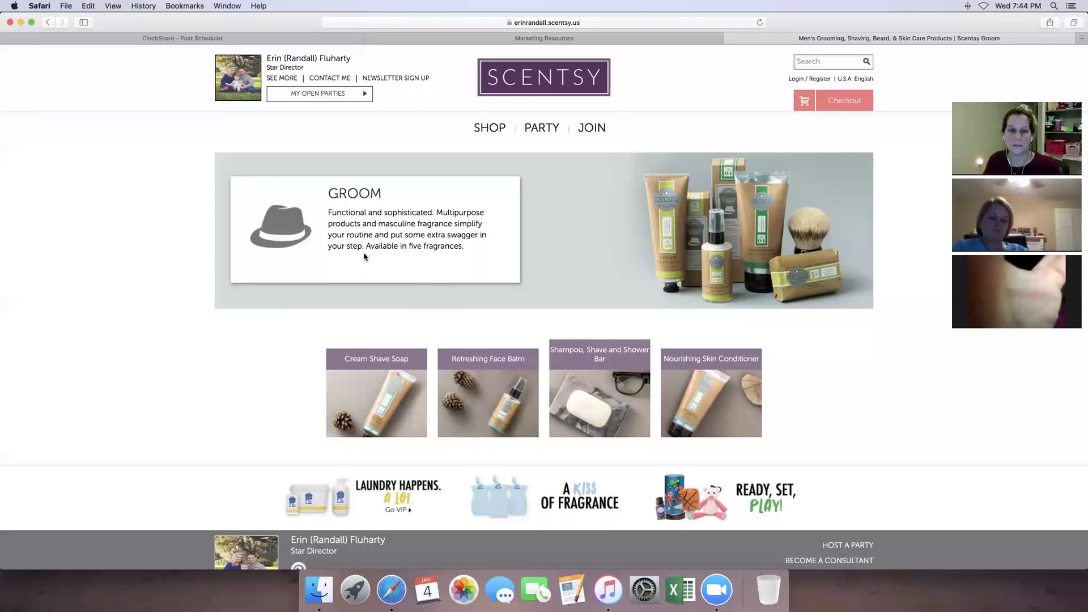
left_click(252, 40)
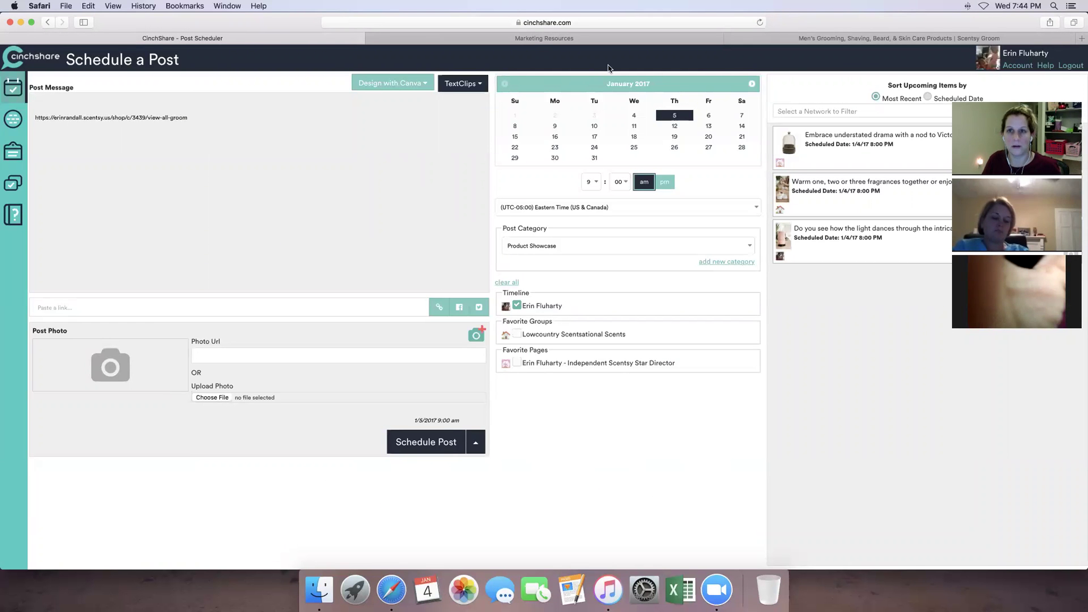
Copy the Groom description from the Scentsy shop page and paste it above the link in the CinchShare post message.
left_click(910, 40)
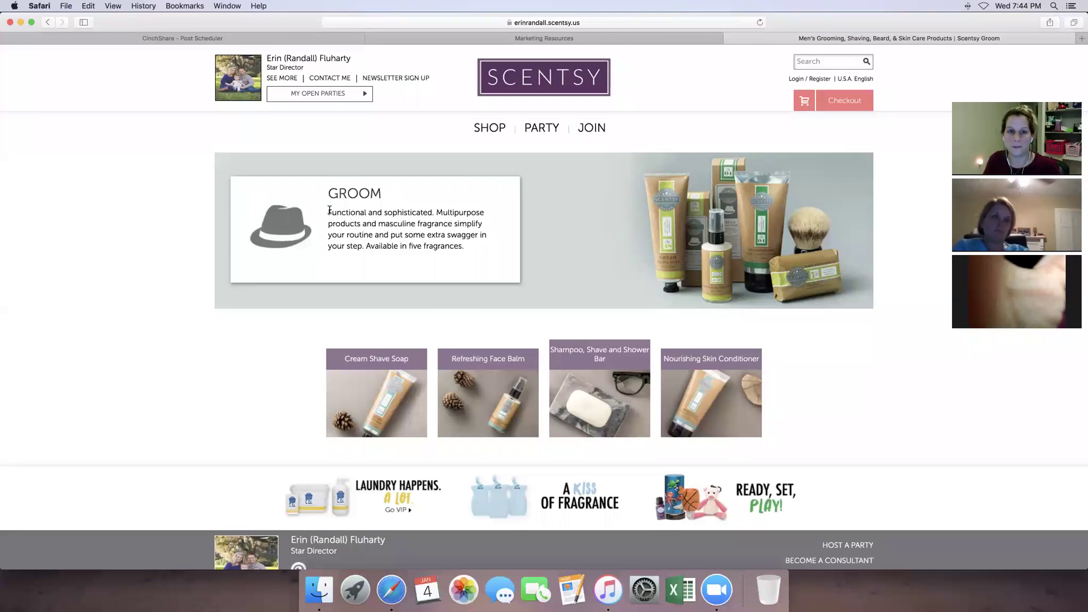
left_click_drag(328, 210, 488, 248)
key("super+c")
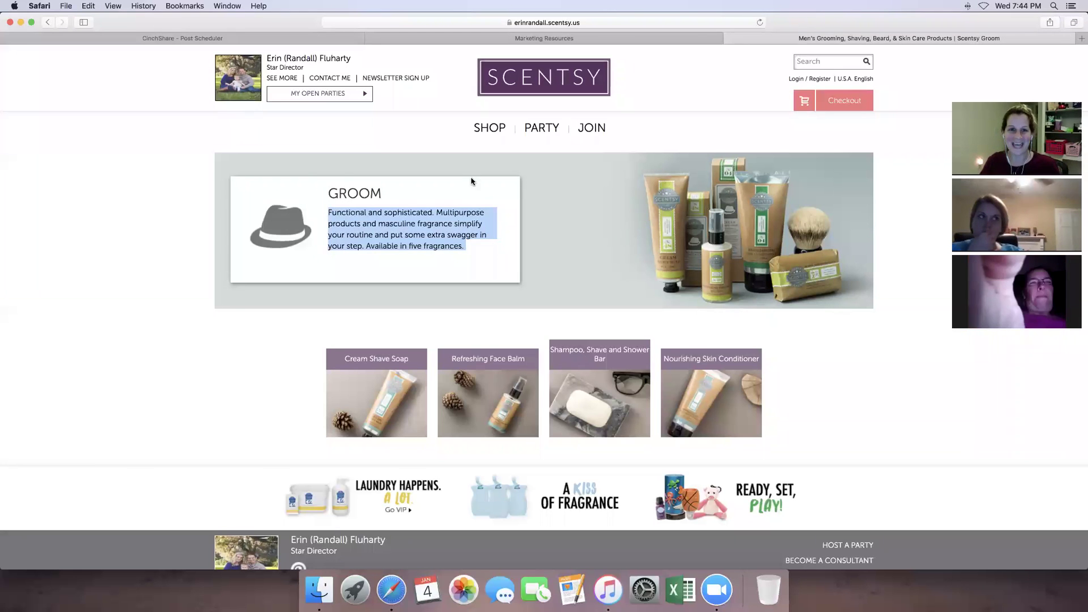
left_click(297, 40)
left_click(252, 101)
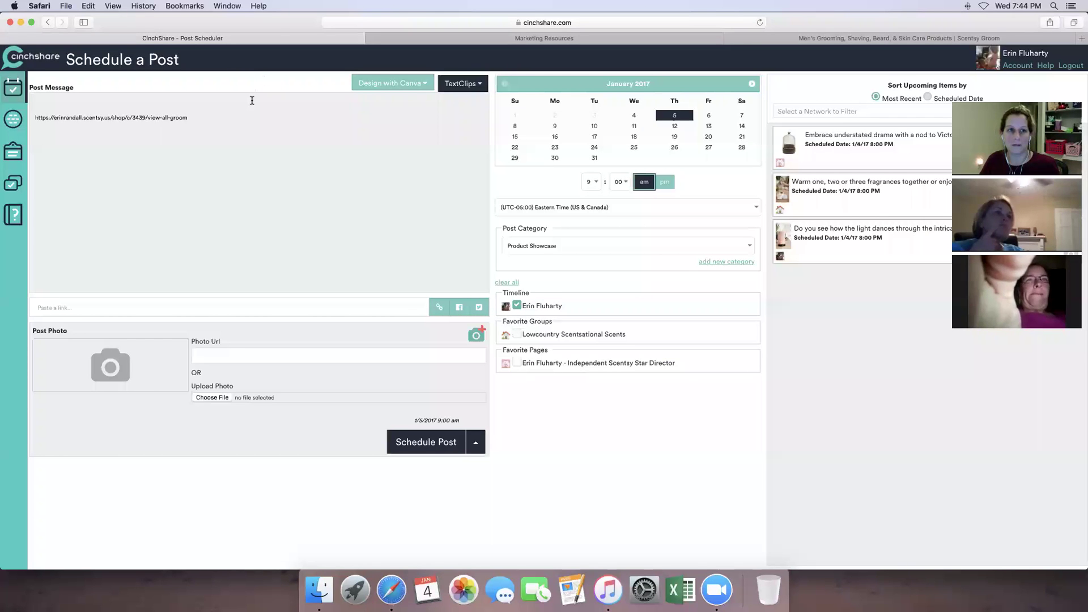
key("super+v")
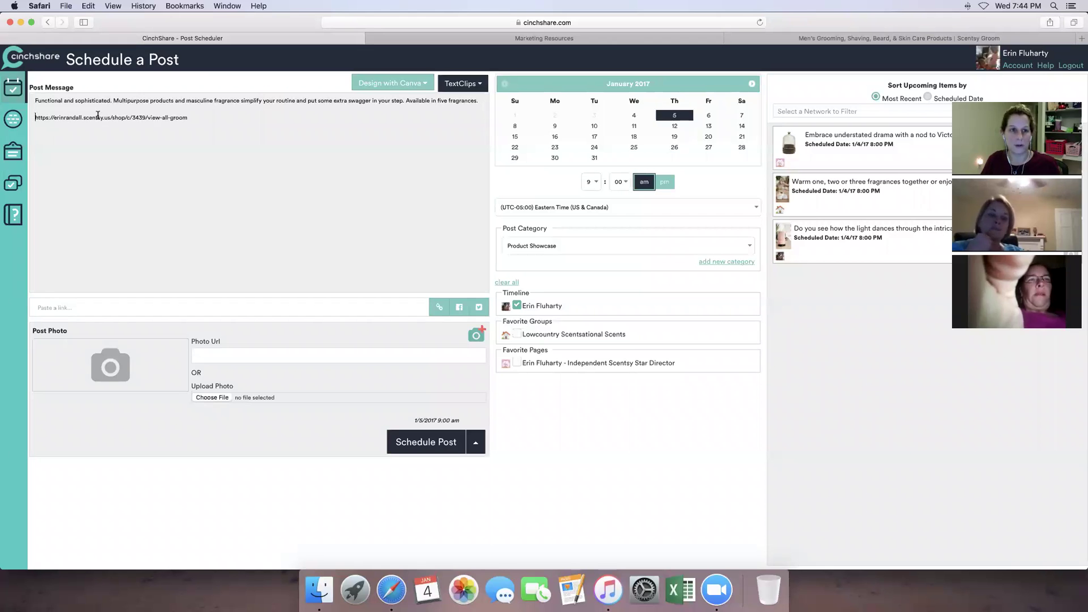
Remove the blank line above the link in the post message and insert "Check it out by clicking here:" before the link.
key("BackSpace")
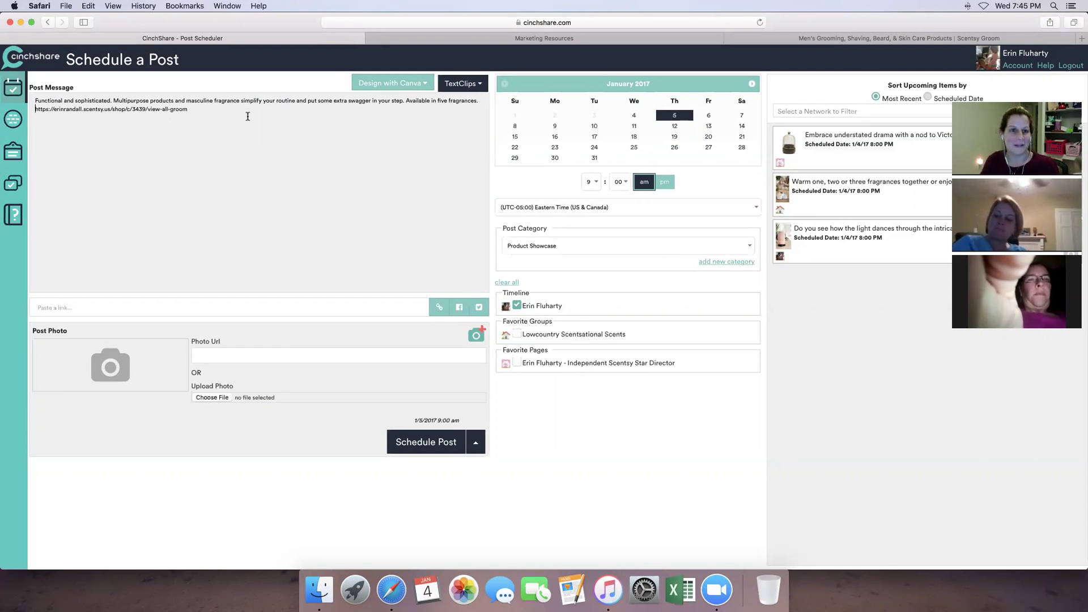
type("Check ")
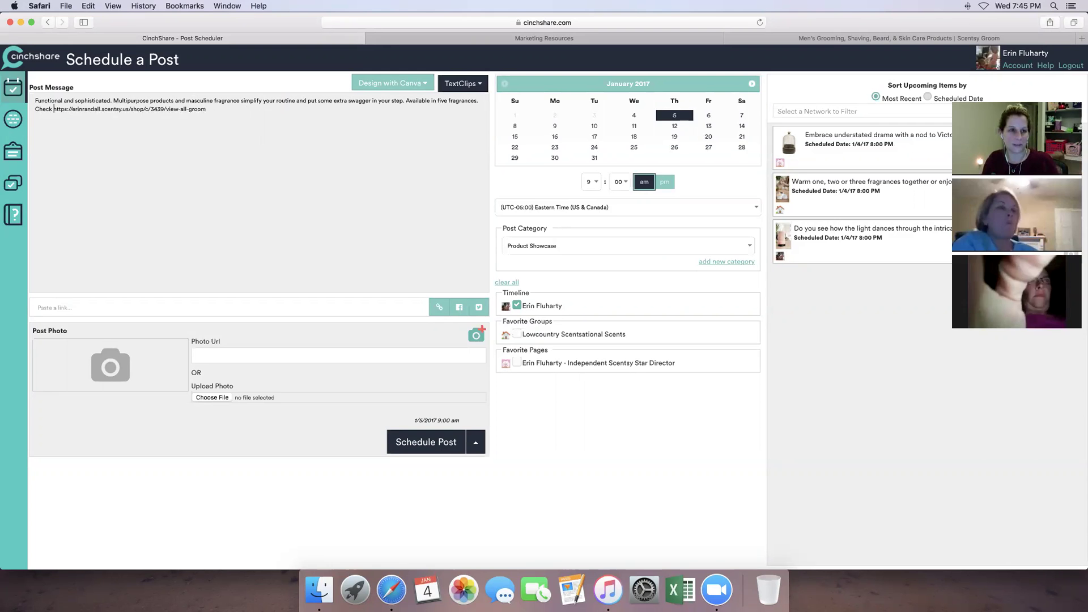
type("it out ")
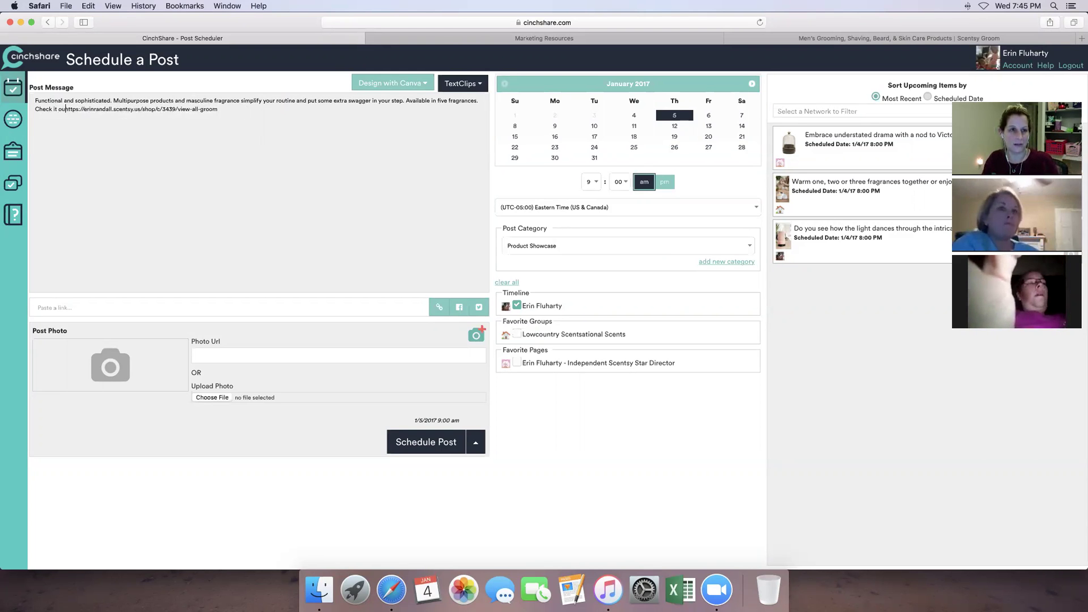
type("by clicking")
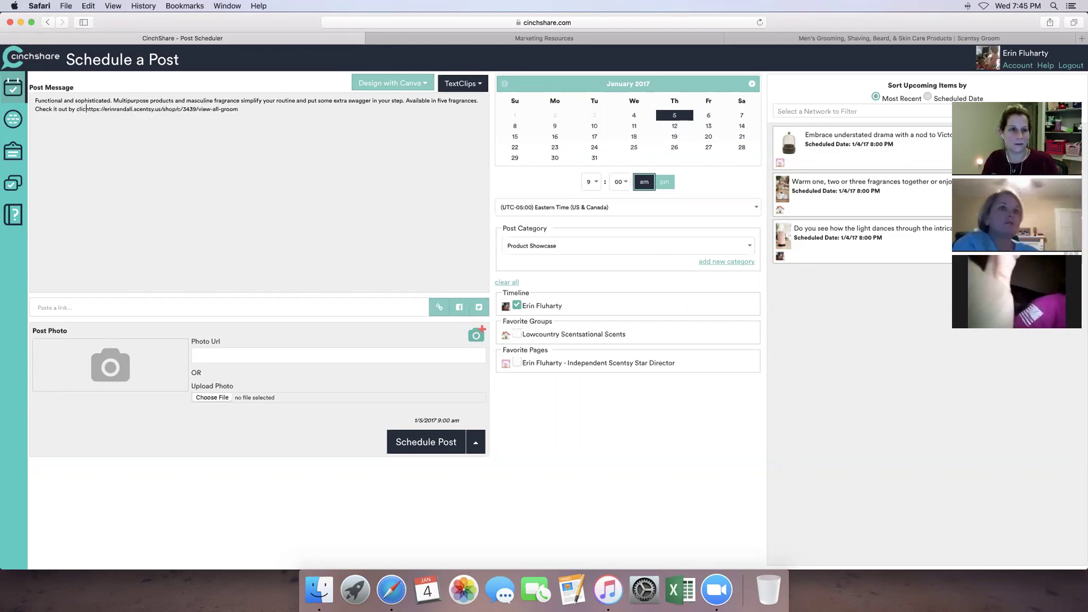
type(" here:")
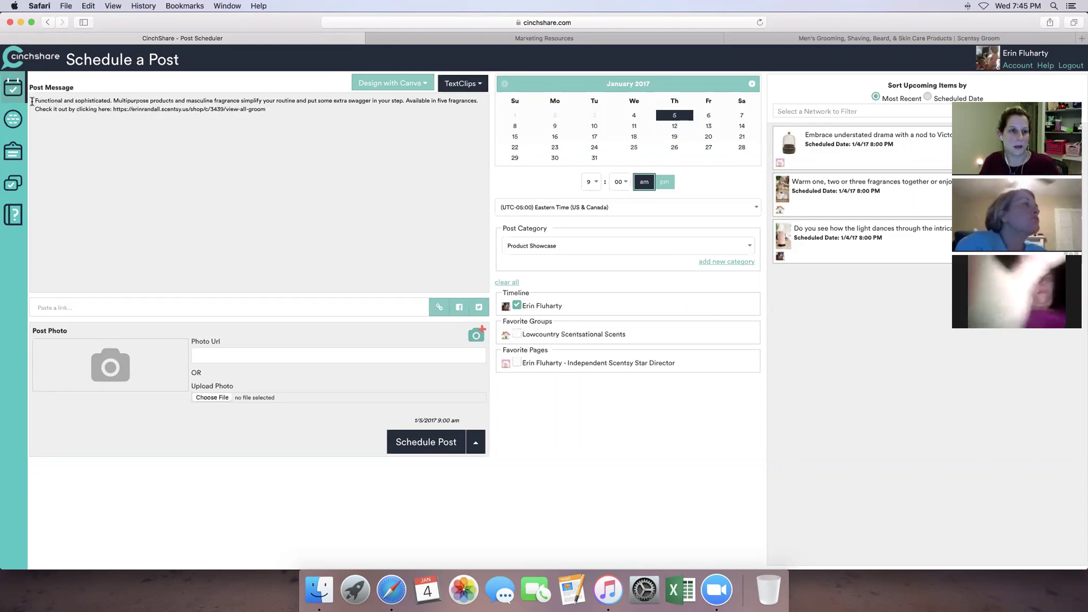
left_click_drag(31, 101, 477, 101)
left_click_drag(278, 111, 127, 112)
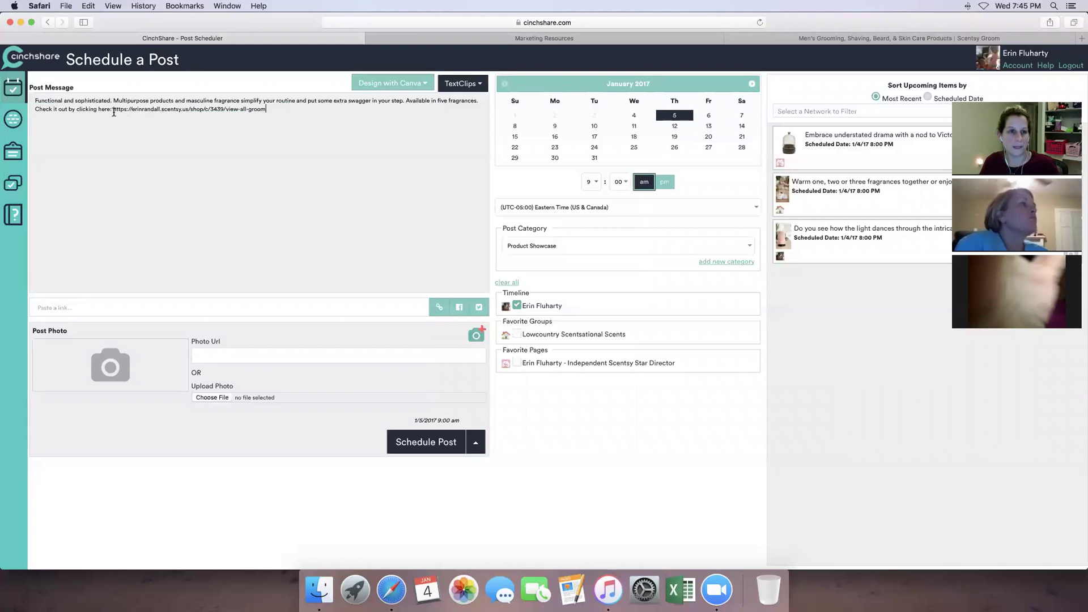
left_click_drag(271, 108, 110, 108)
left_click(138, 126)
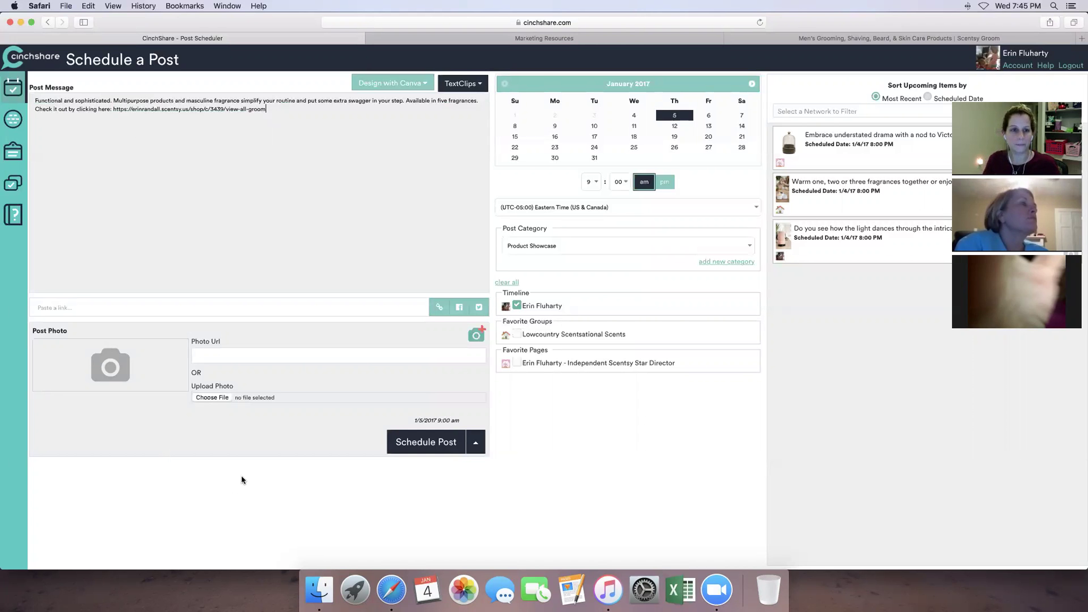
Attach the "Groom Photo" image from the Cinchshare Photos folder to the post.
left_click(212, 398)
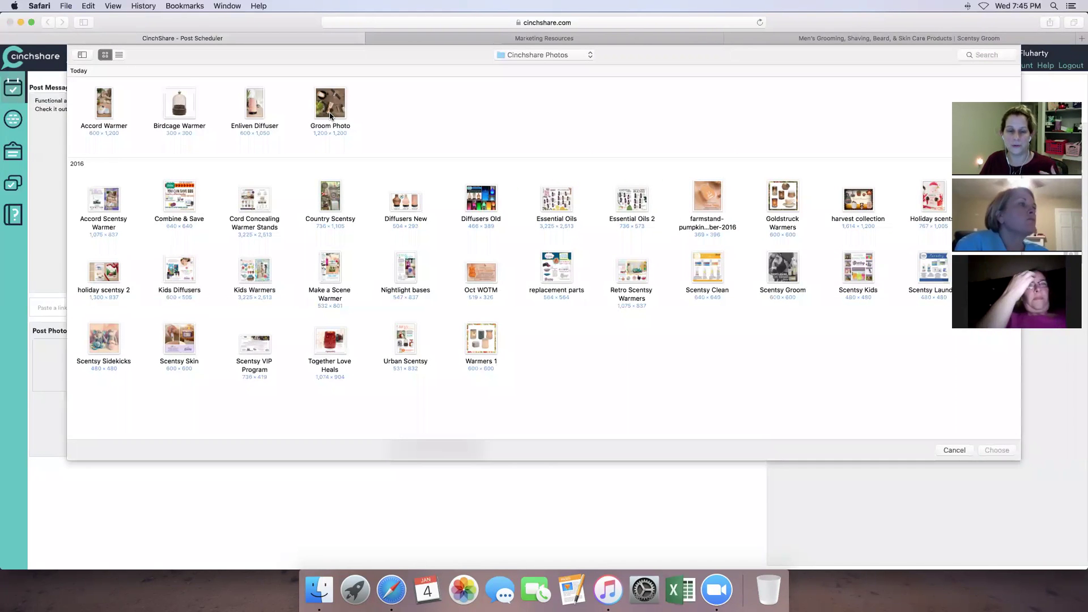
left_click(331, 116)
double_click(330, 115)
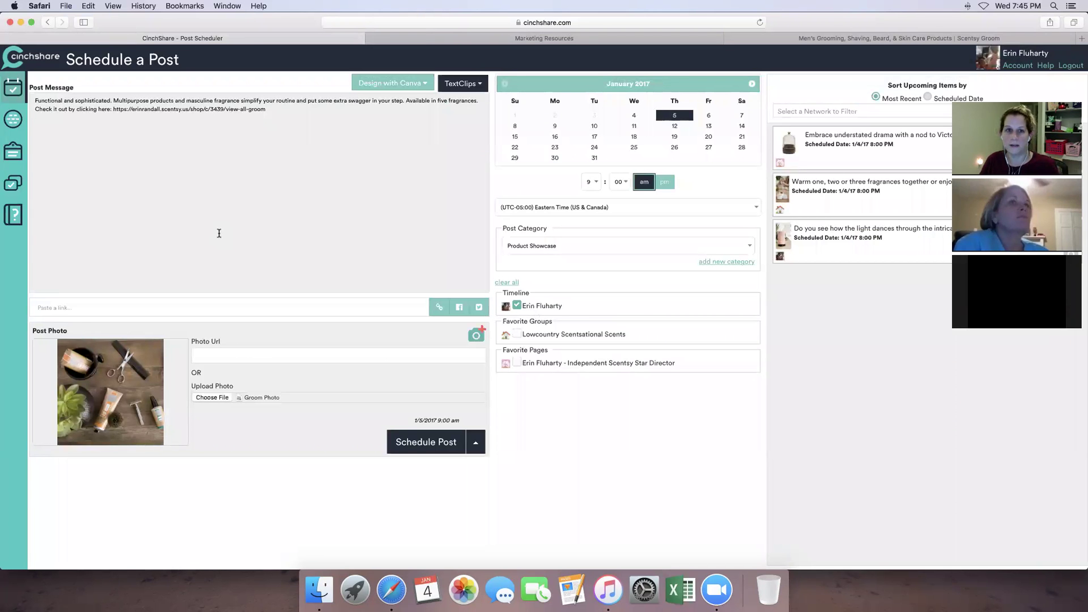
Schedule the Groom post to the personal timeline for 1/5/2017 at 9:00 am under Product Showcase.
left_click(273, 162)
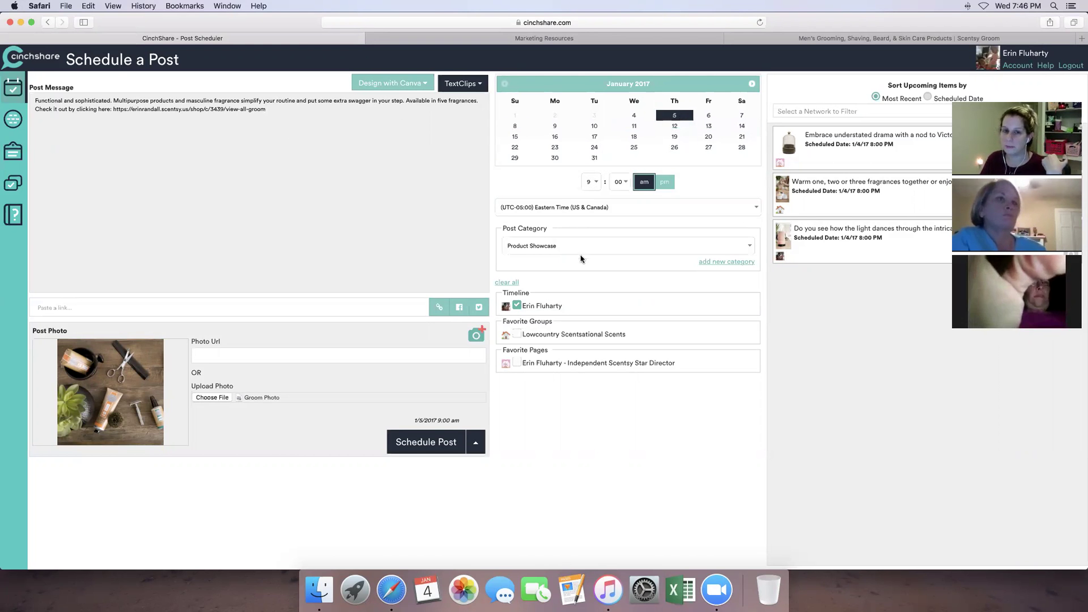
left_click_drag(562, 306, 515, 313)
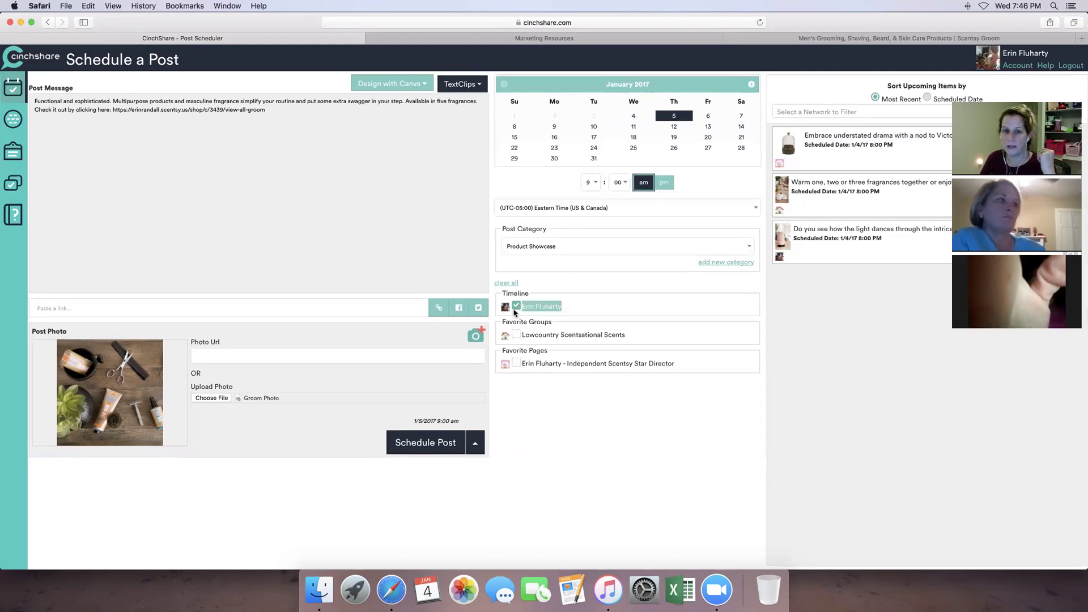
left_click(427, 447)
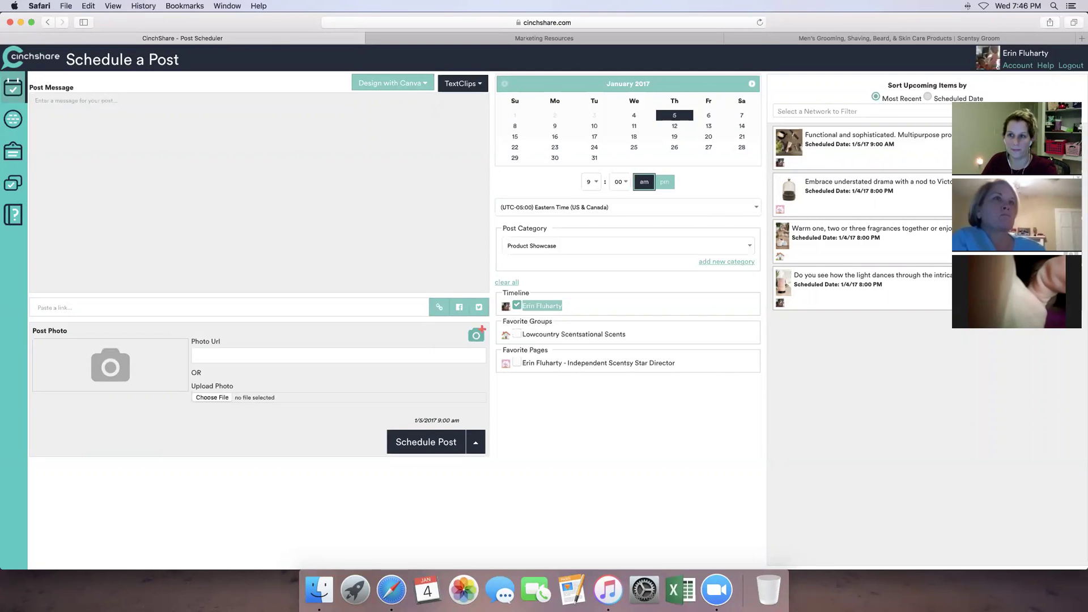
Return to the Marketing Resources page, filter the product marketing items by On the Go, and browse the images.
left_click(232, 120)
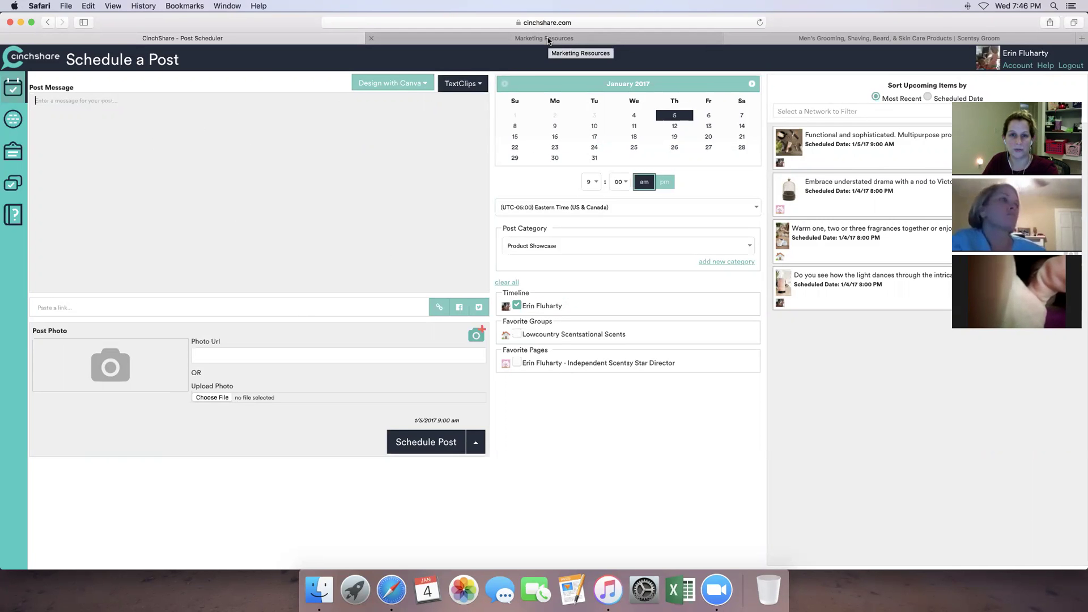
left_click(659, 39)
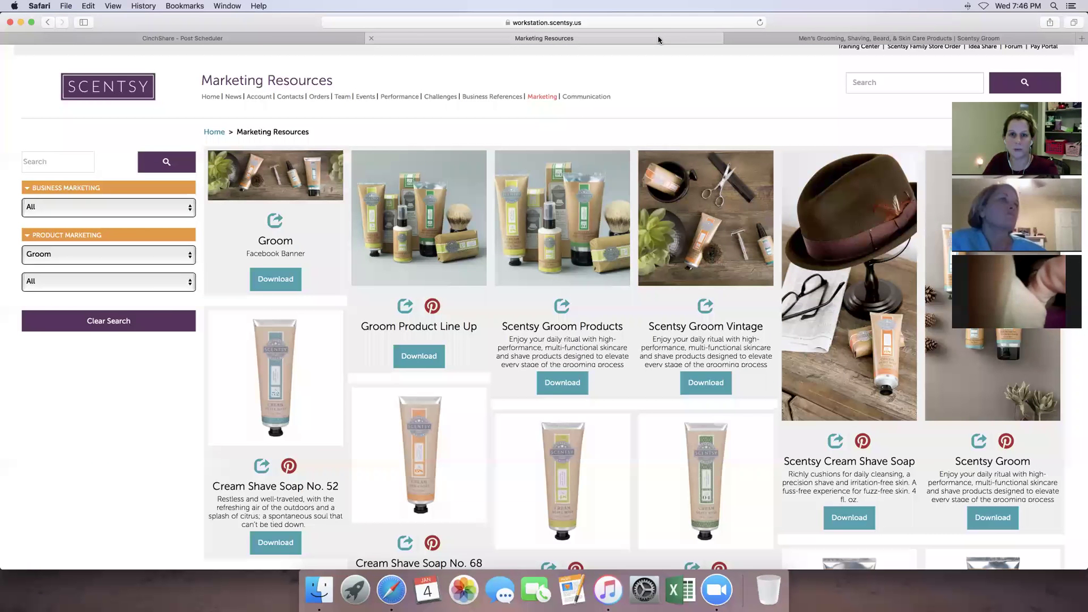
left_click(186, 283)
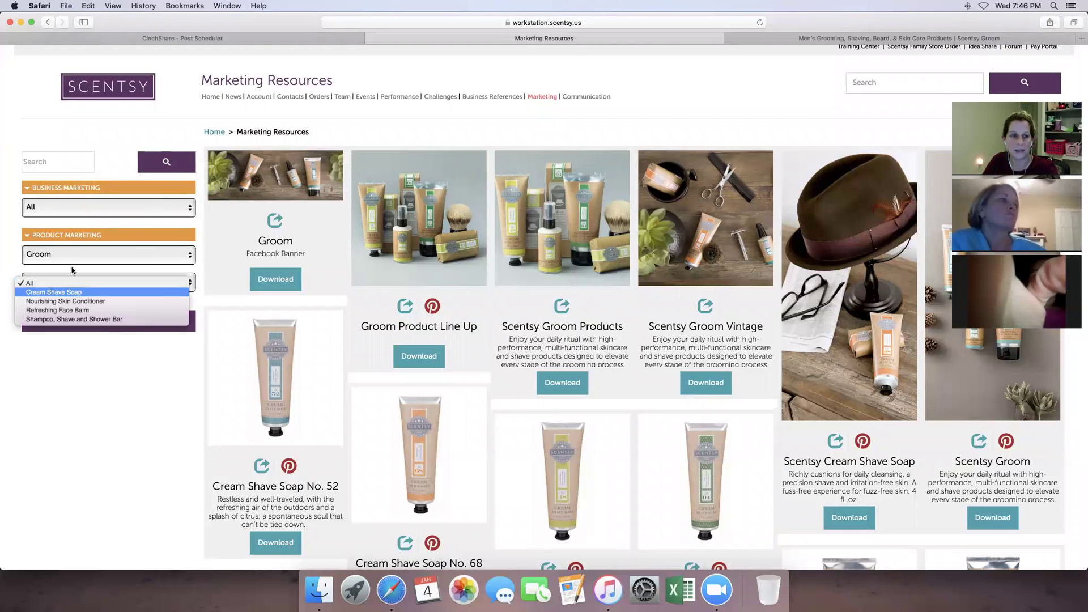
left_click(91, 254)
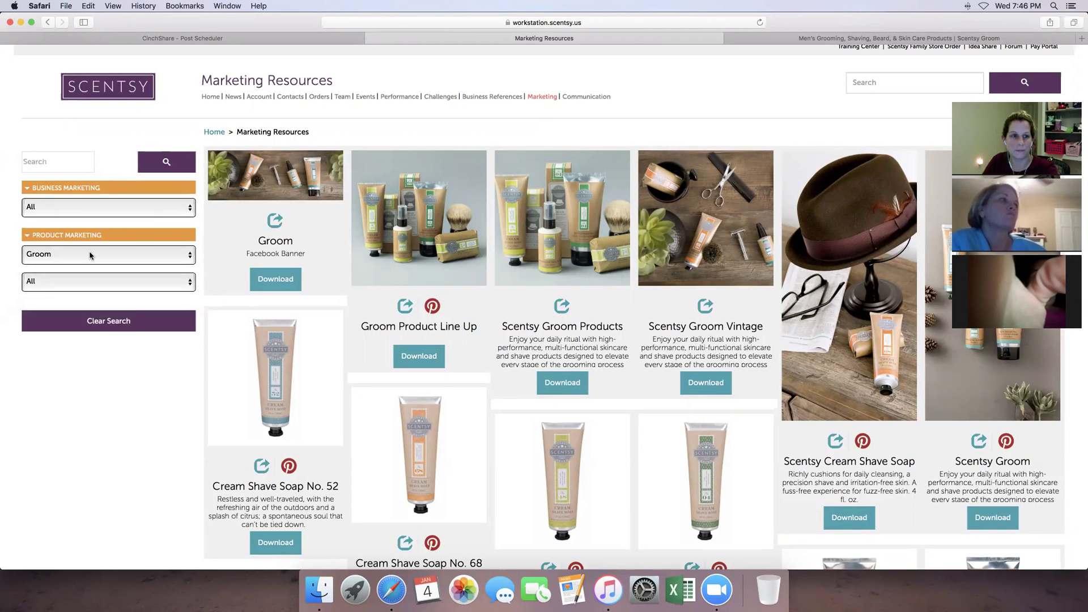
left_click(91, 255)
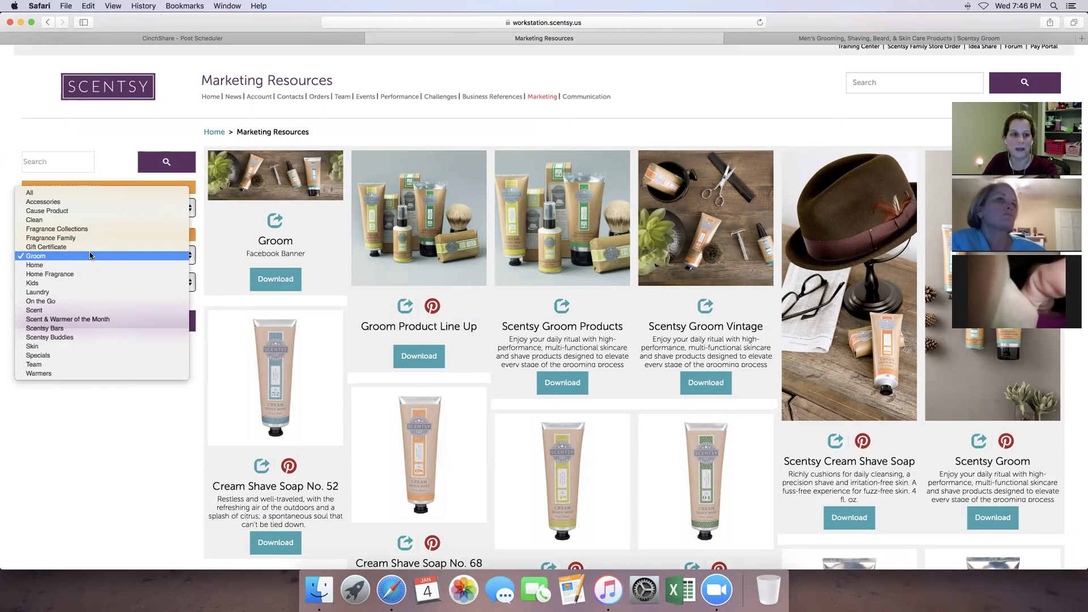
left_click(59, 303)
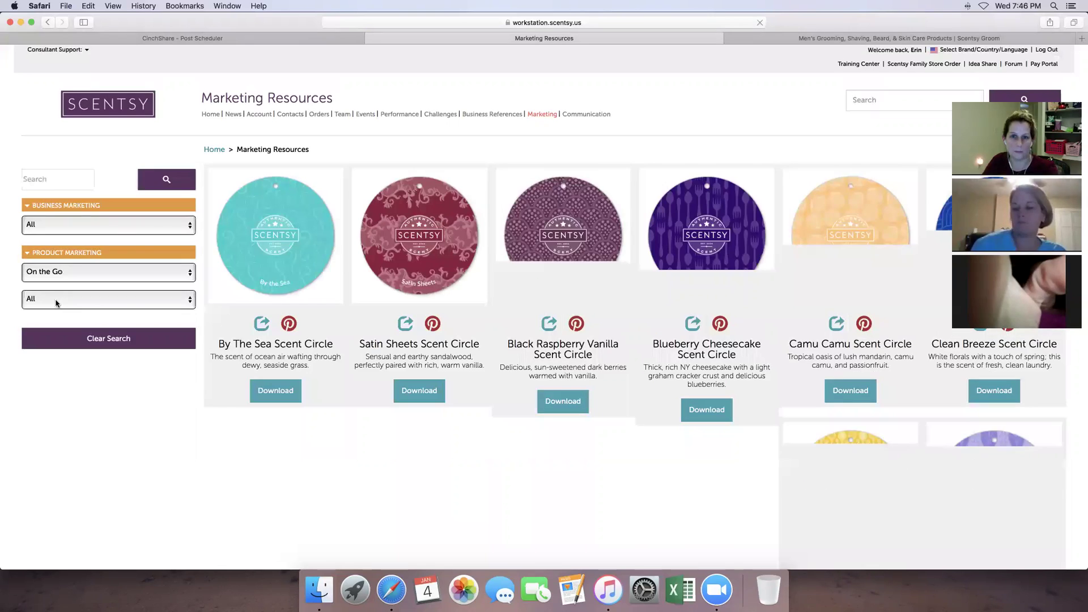
scroll(173, 322, "down", 15)
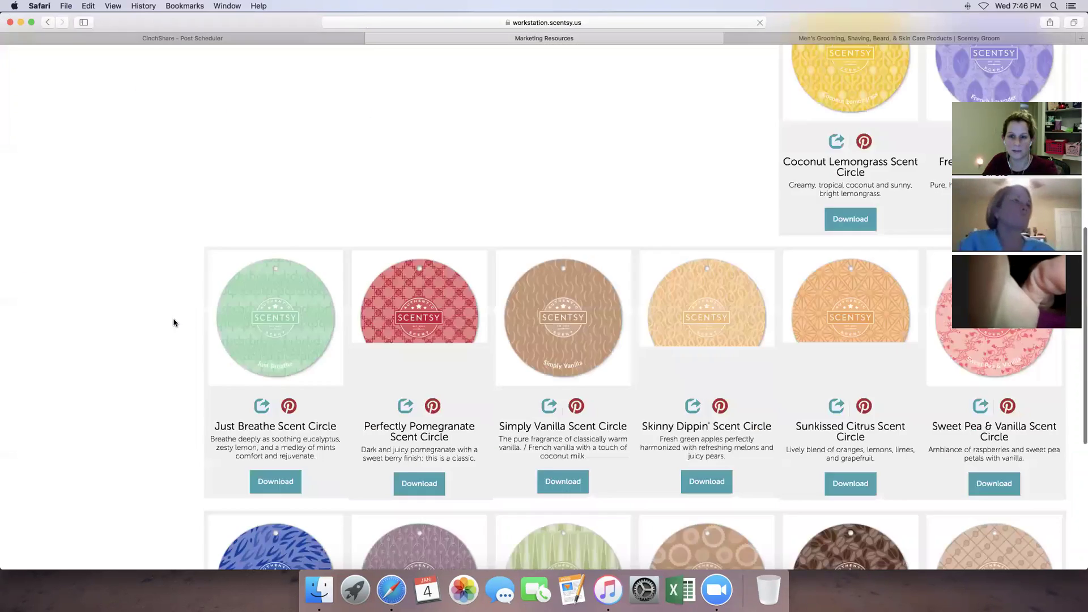
scroll(174, 322, "up", 3)
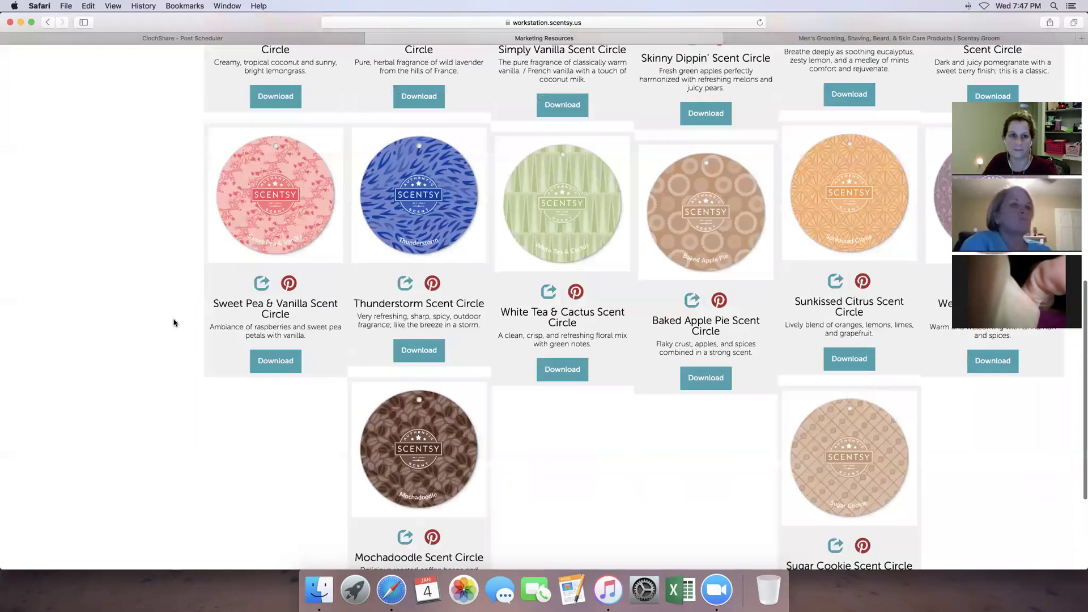
scroll(126, 280, "up", 12)
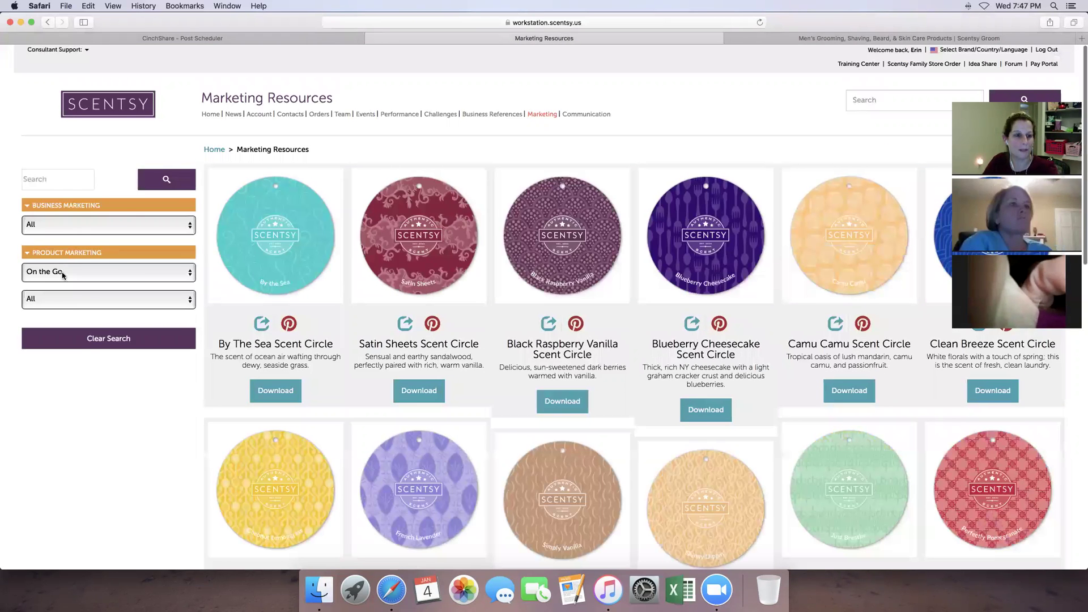
Filter the product marketing items by Laundry and look through the images for one to use.
left_click(62, 272)
left_click(53, 264)
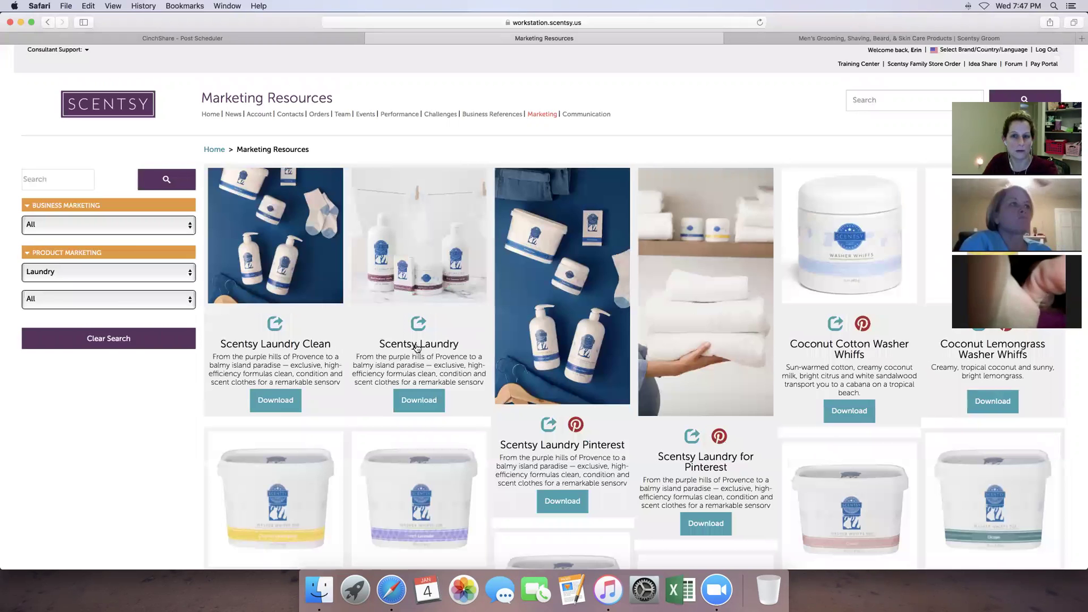
scroll(188, 378, "down", 5)
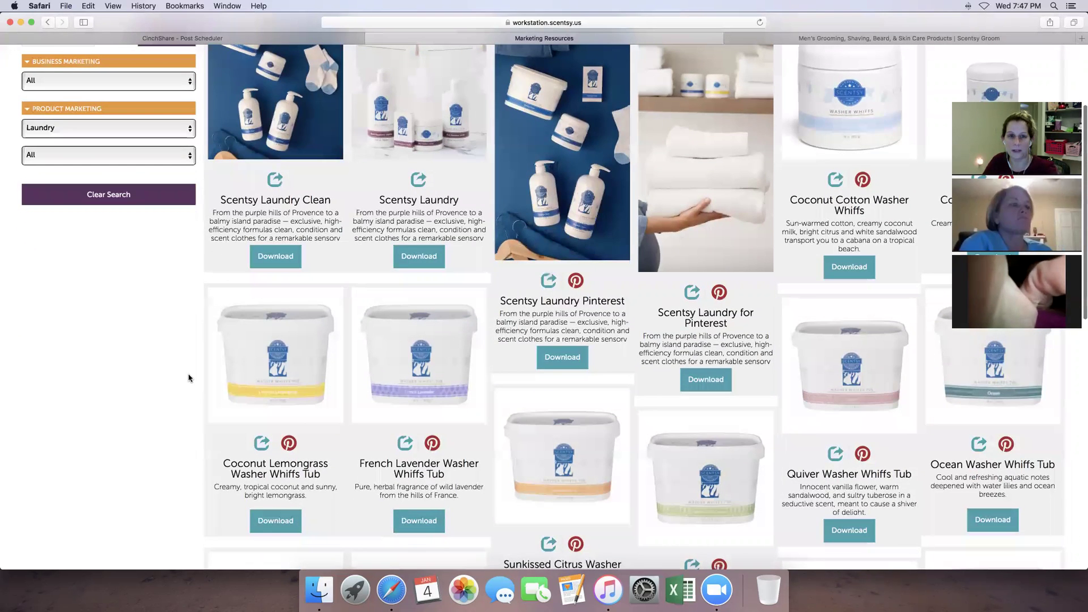
scroll(192, 378, "up", 5)
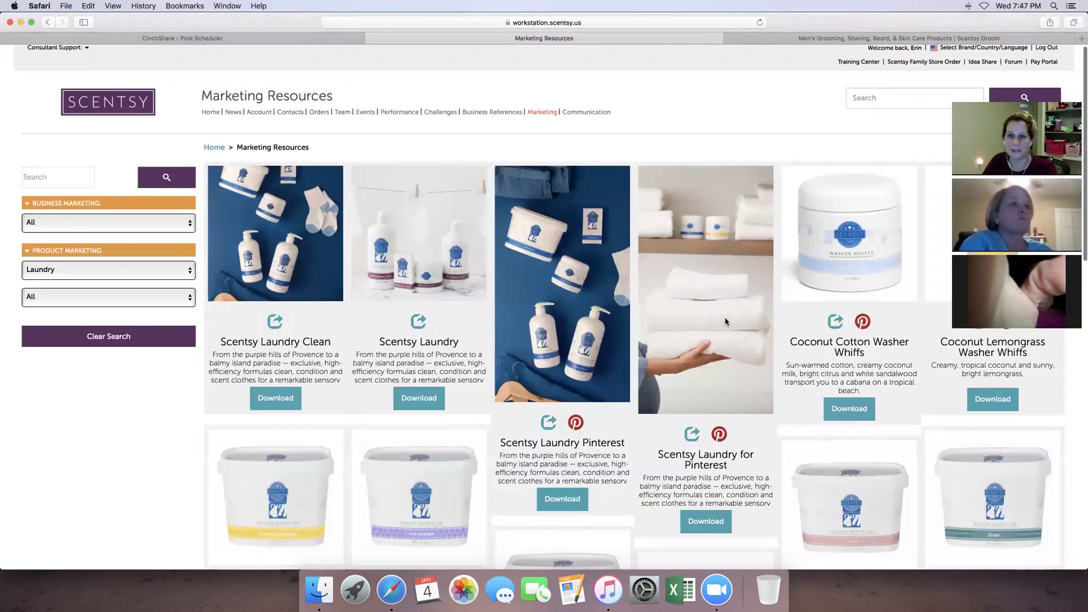
scroll(709, 481, "down", 1)
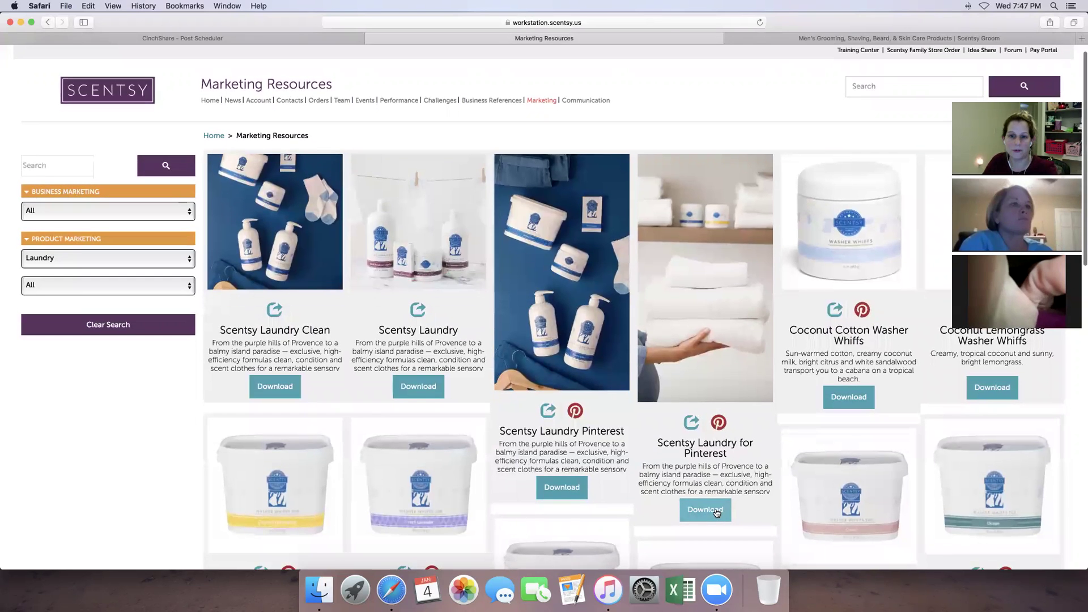
Download the Scentsy Laundry for Pinterest image with the stacked towels and save it as "Laundry Photo 1" in the Cinchshare Photos folder.
left_click(711, 511)
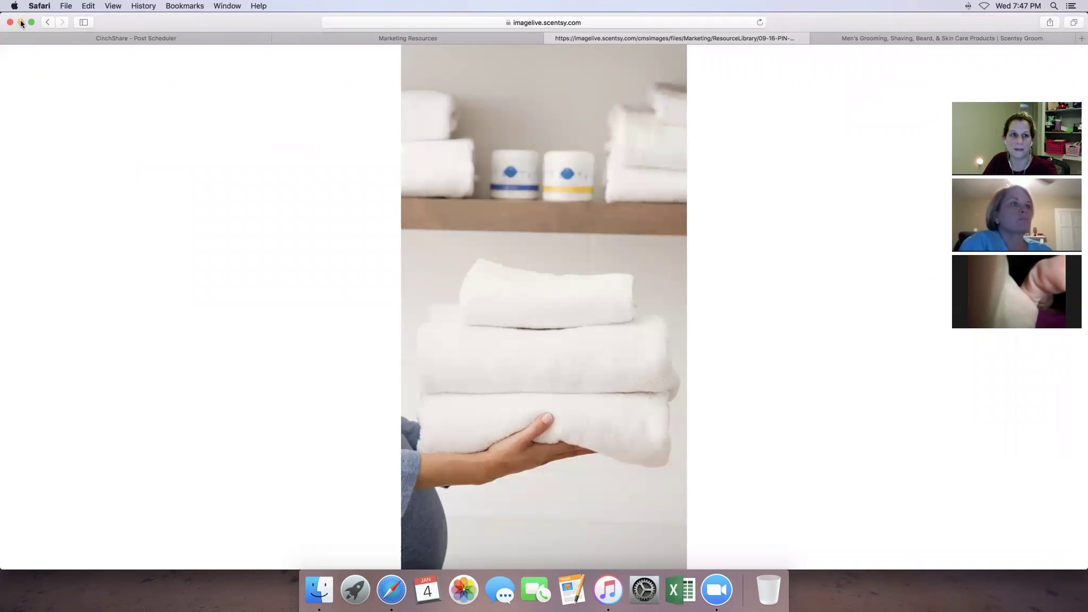
left_click(65, 6)
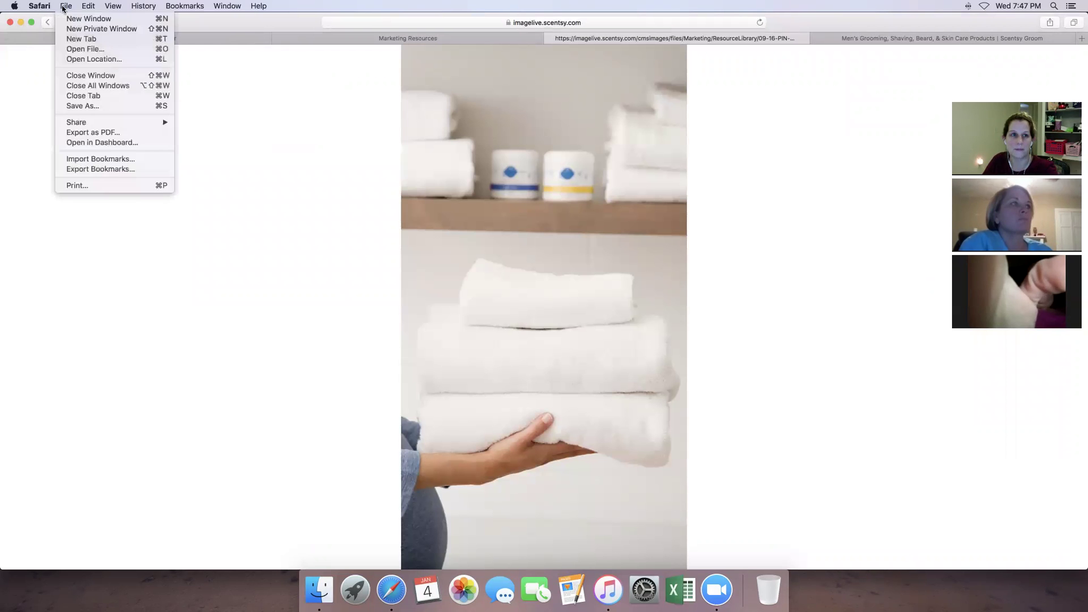
left_click(83, 107)
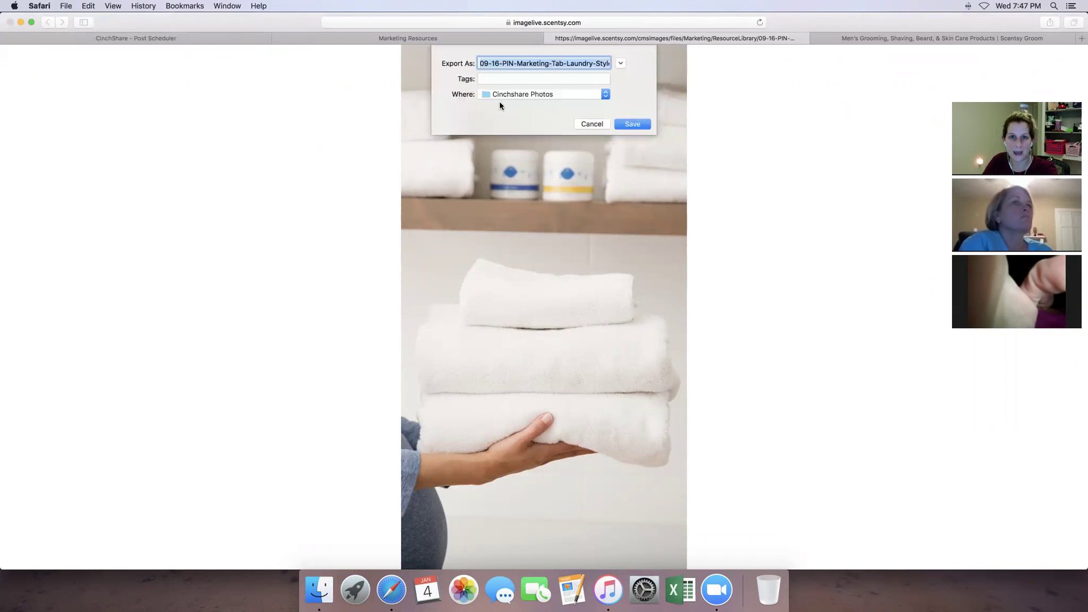
type("Lua")
type("undry")
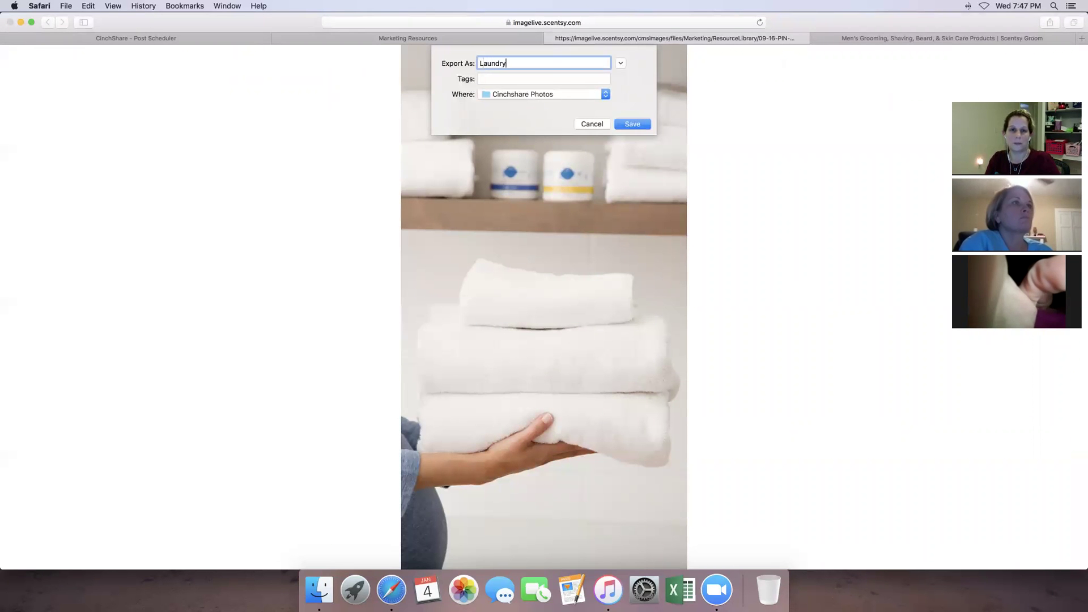
type(" Ph")
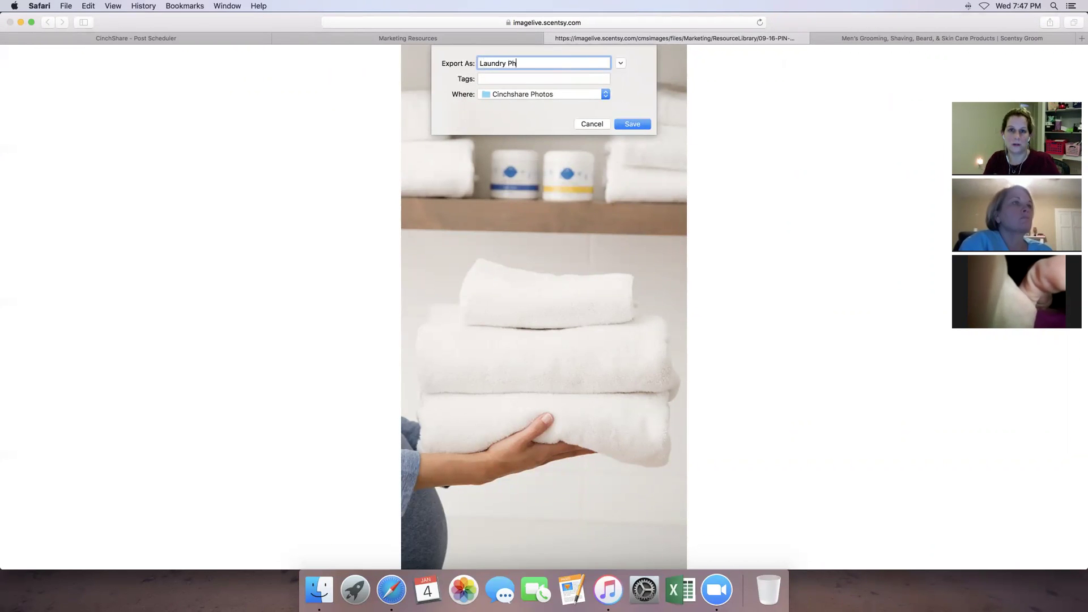
type("oto 1")
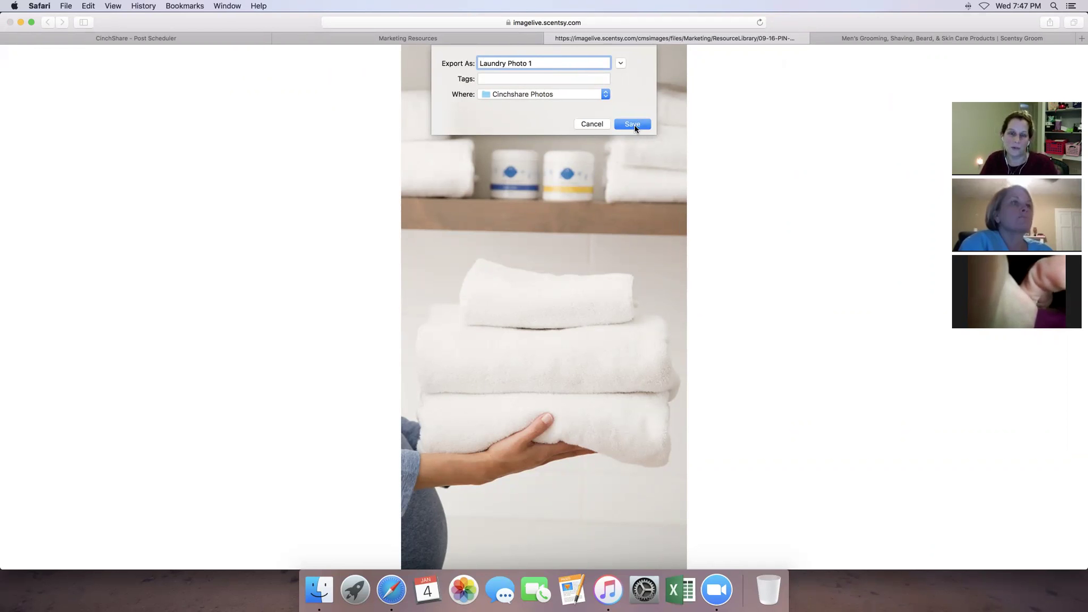
left_click(633, 124)
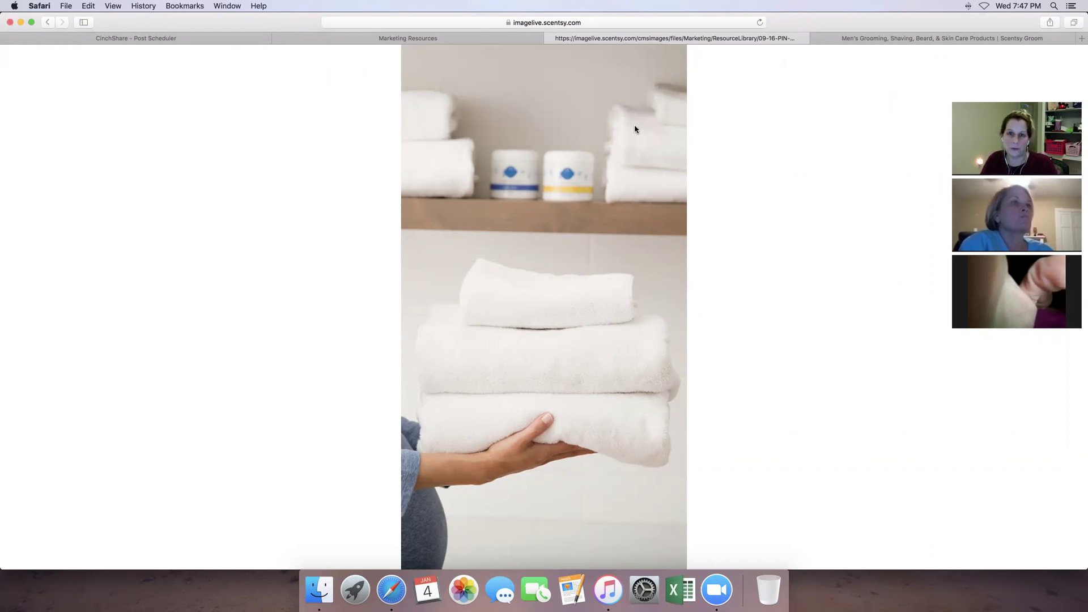
Return to the Scentsy shop site and open its Laundry category page.
left_click(379, 38)
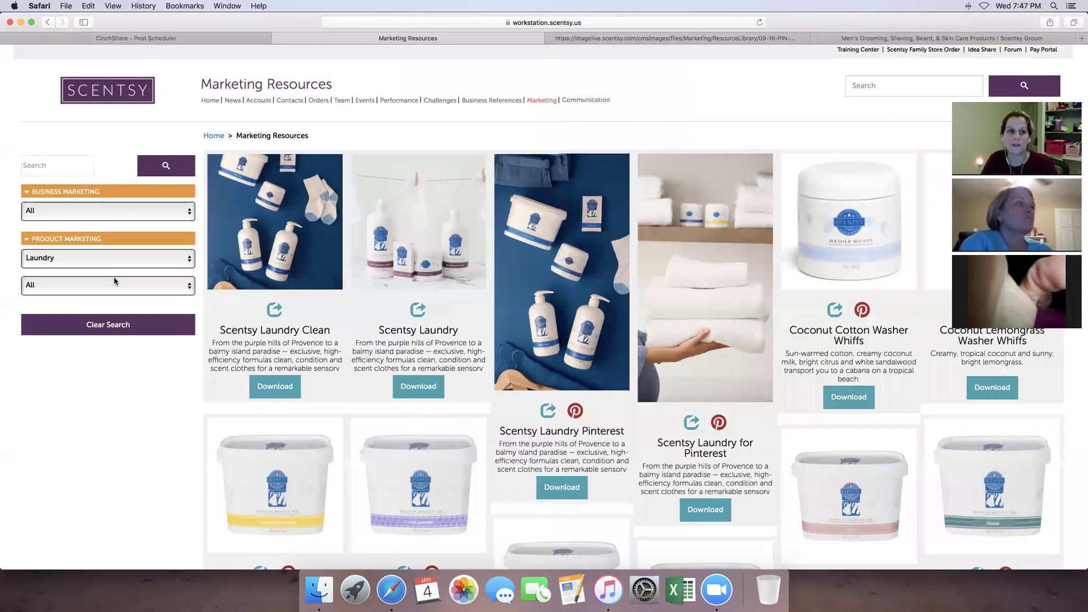
scroll(170, 204, "down", 1)
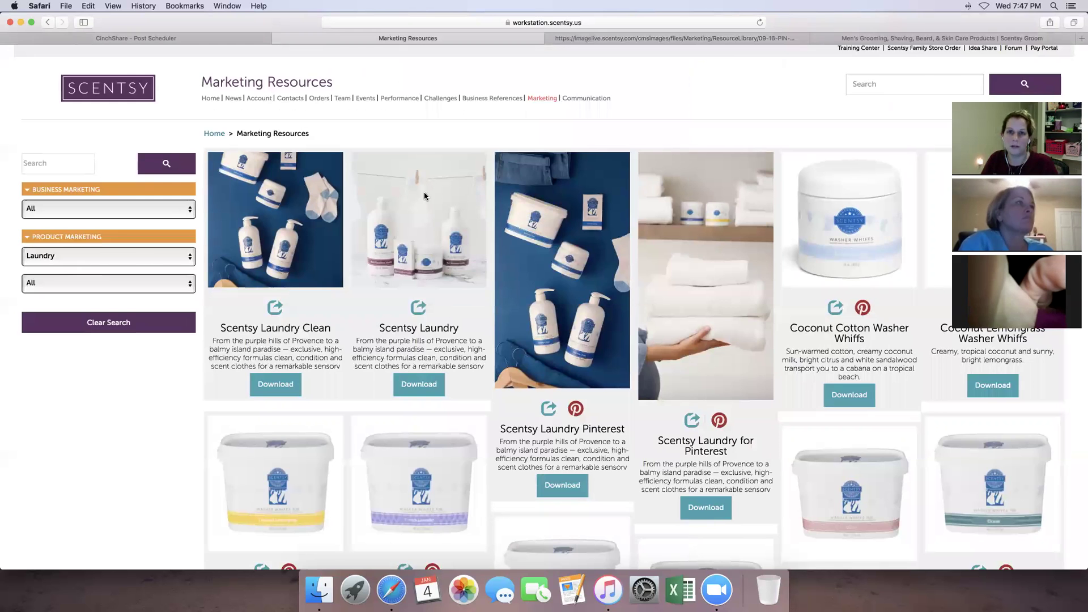
left_click(724, 40)
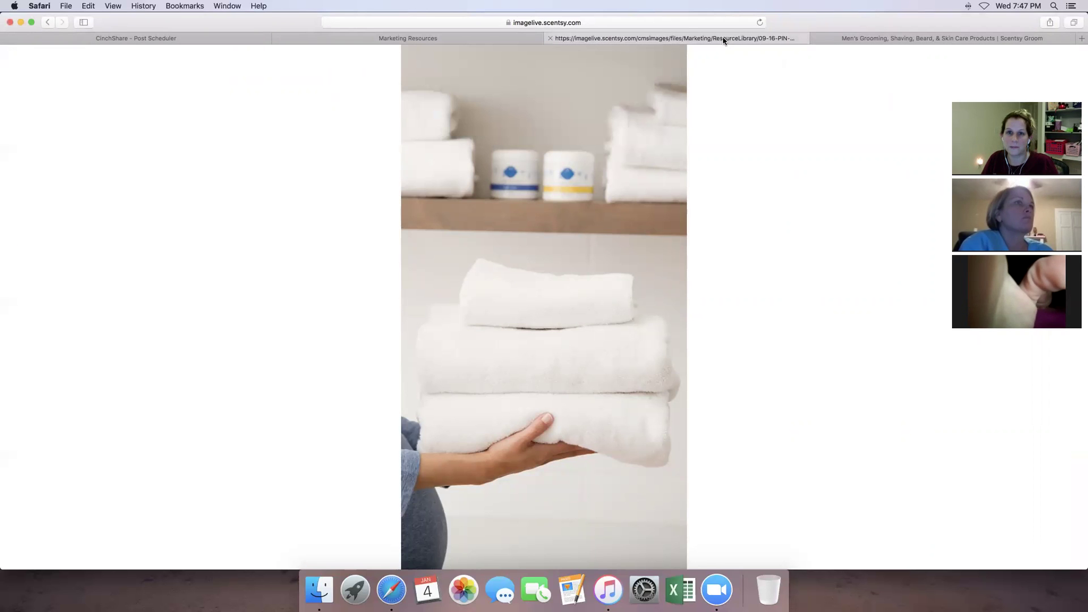
left_click(896, 41)
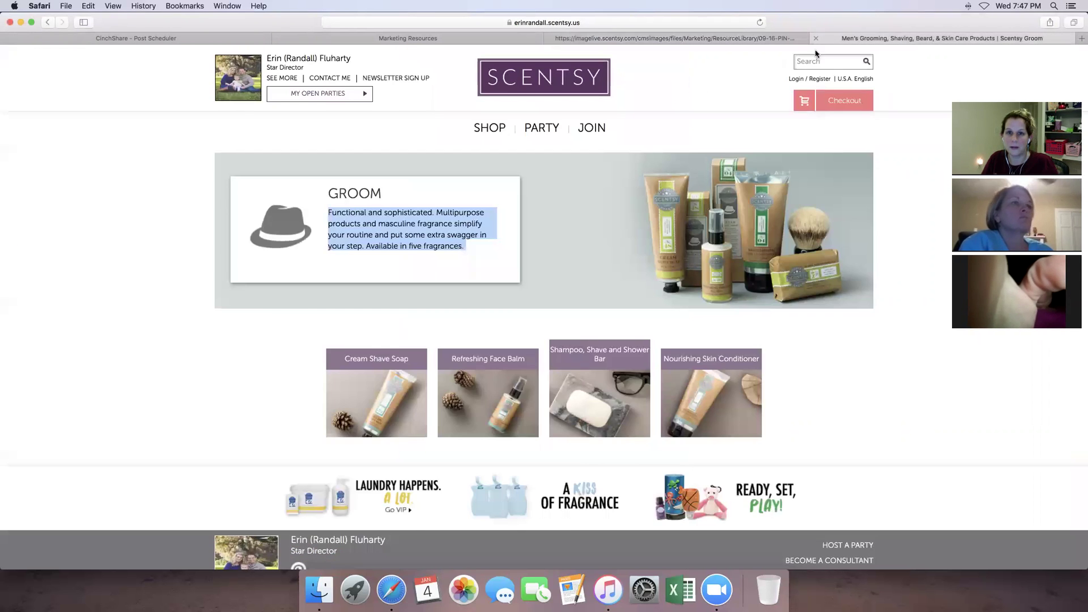
mouse_move(493, 129)
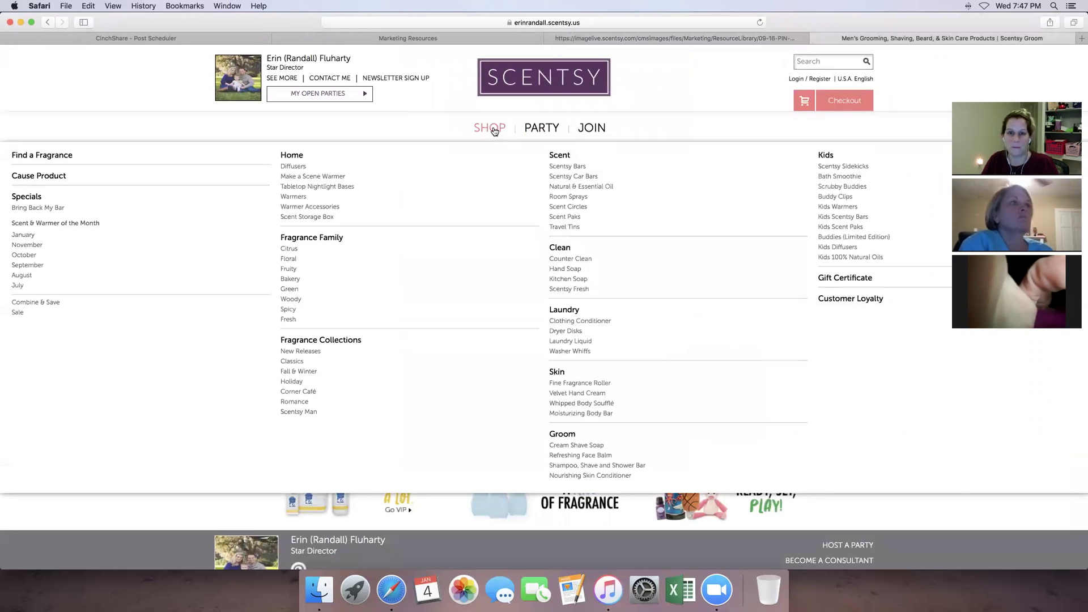
left_click(563, 315)
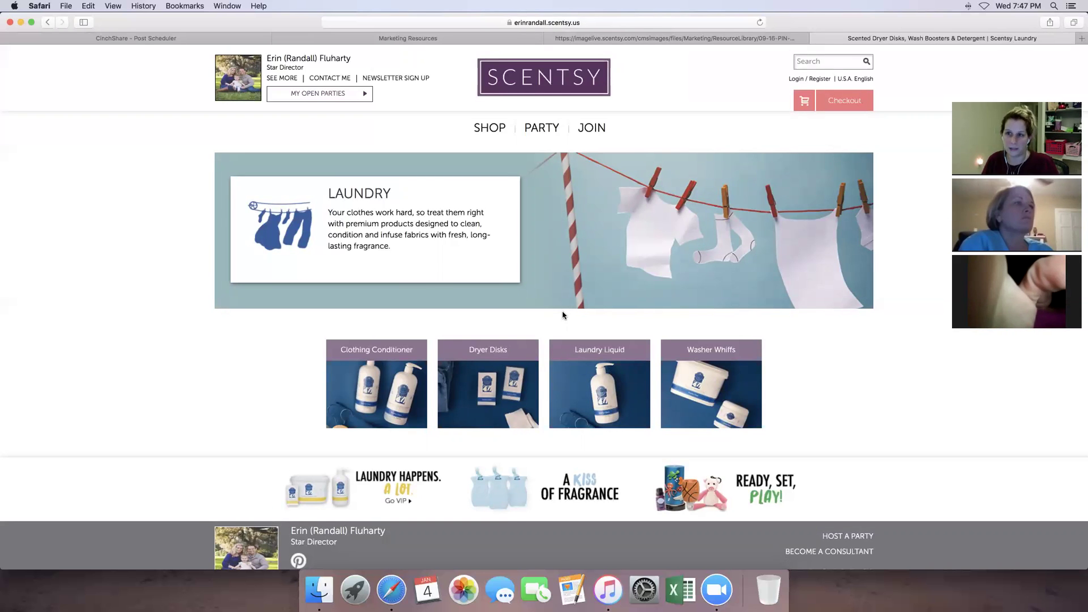
Copy the Laundry description into the CinchShare post message and add "Check it out by clicking here:" after it.
left_click_drag(391, 247, 328, 212)
key("super+c")
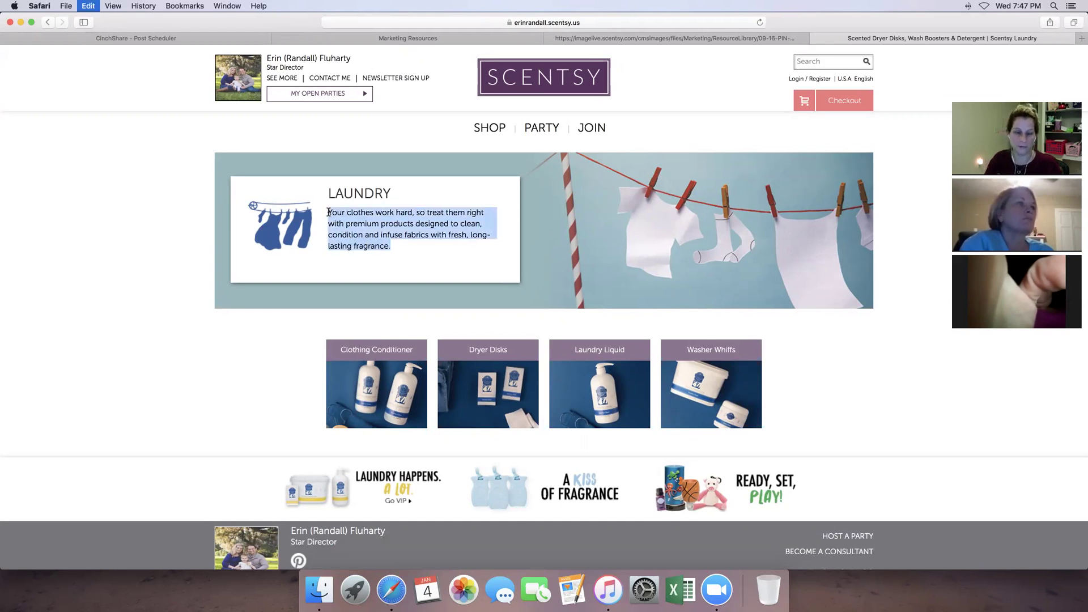
left_click(108, 39)
left_click(116, 100)
key("super+v")
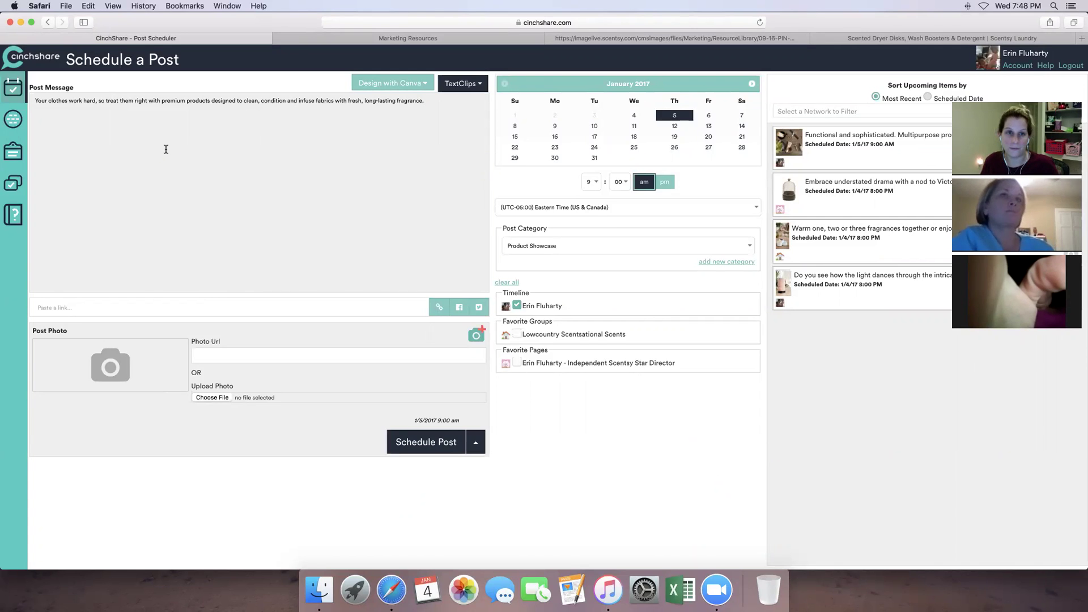
type("Check ")
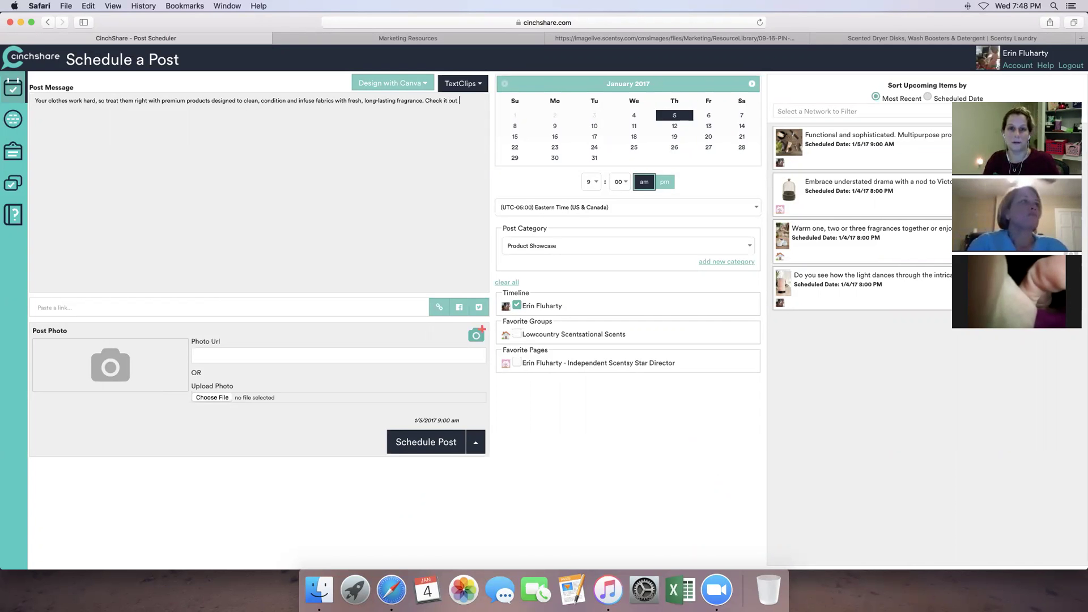
type("it out by clicking here:")
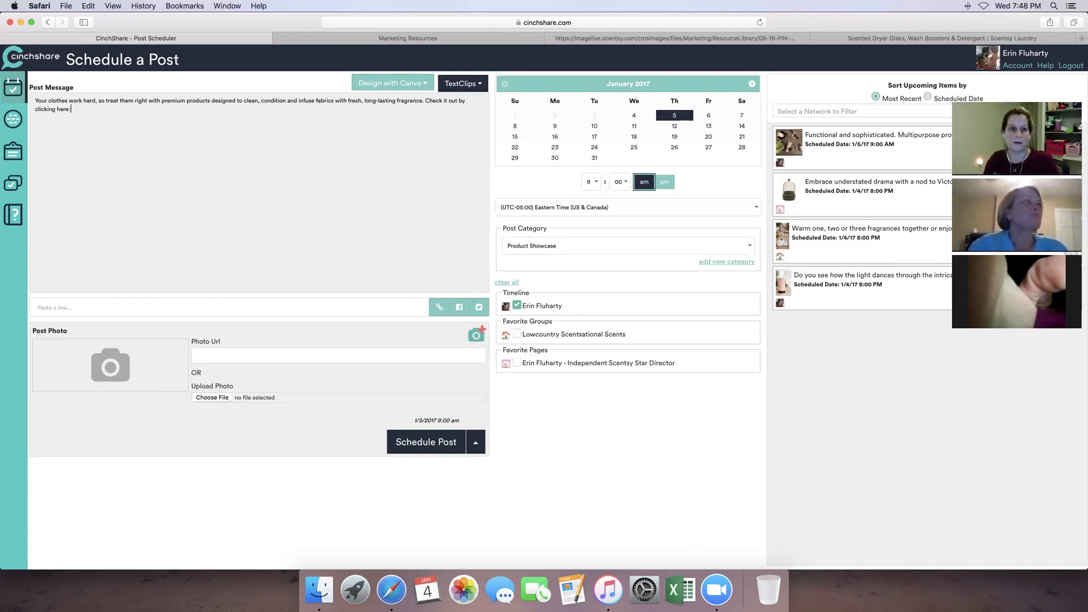
Copy the Laundry shop page's web address and paste it at the end of the post message.
left_click(863, 39)
left_click(438, 24)
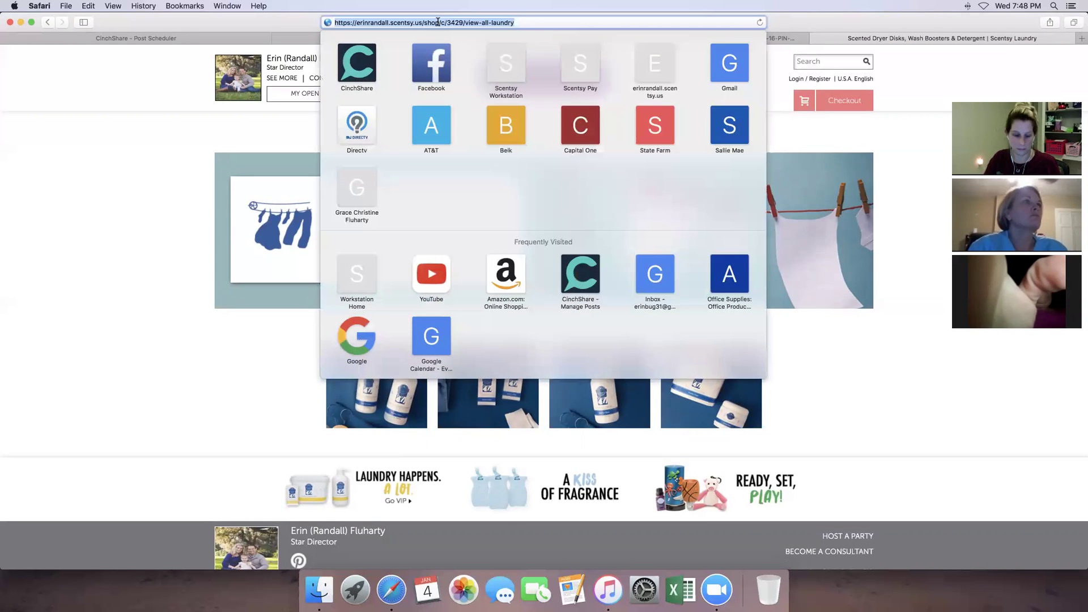
key("super+c")
left_click(157, 39)
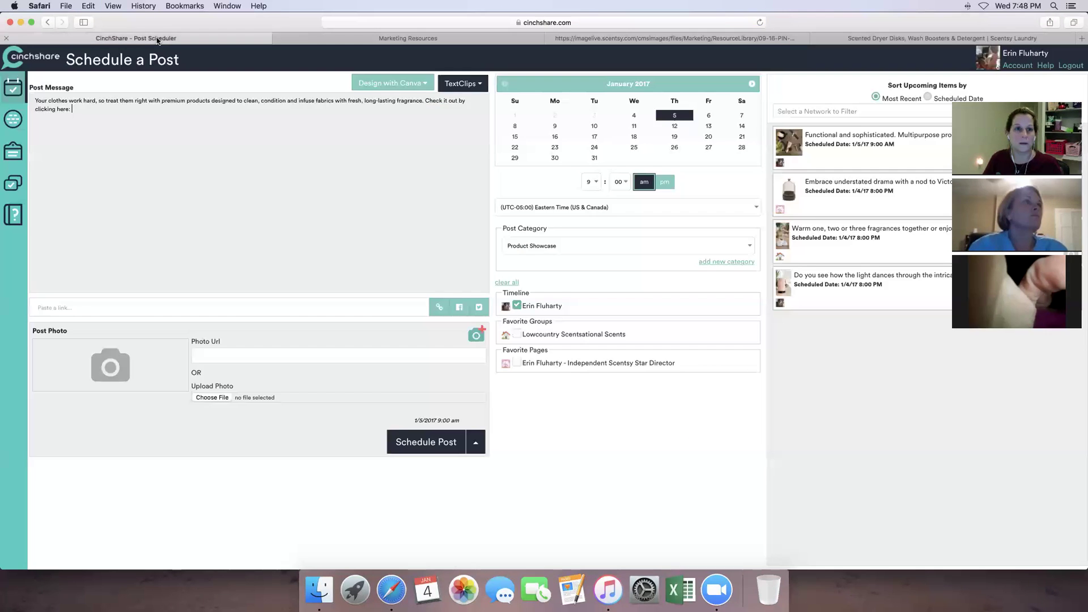
key("super+v")
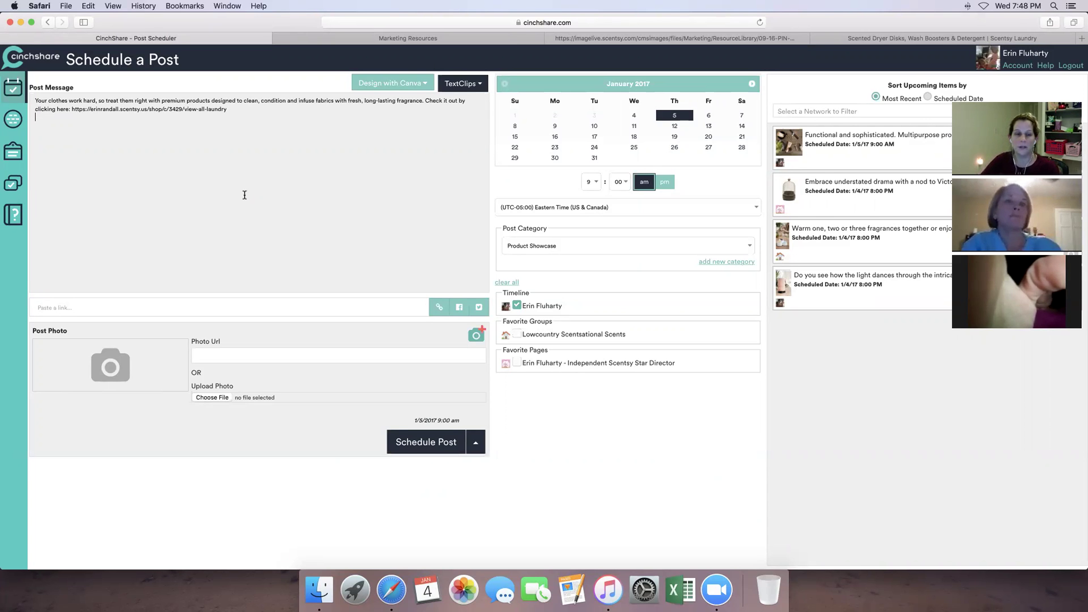
Attach the "Laundry Photo 1" image from the Cinchshare Photos folder to the post.
left_click(209, 398)
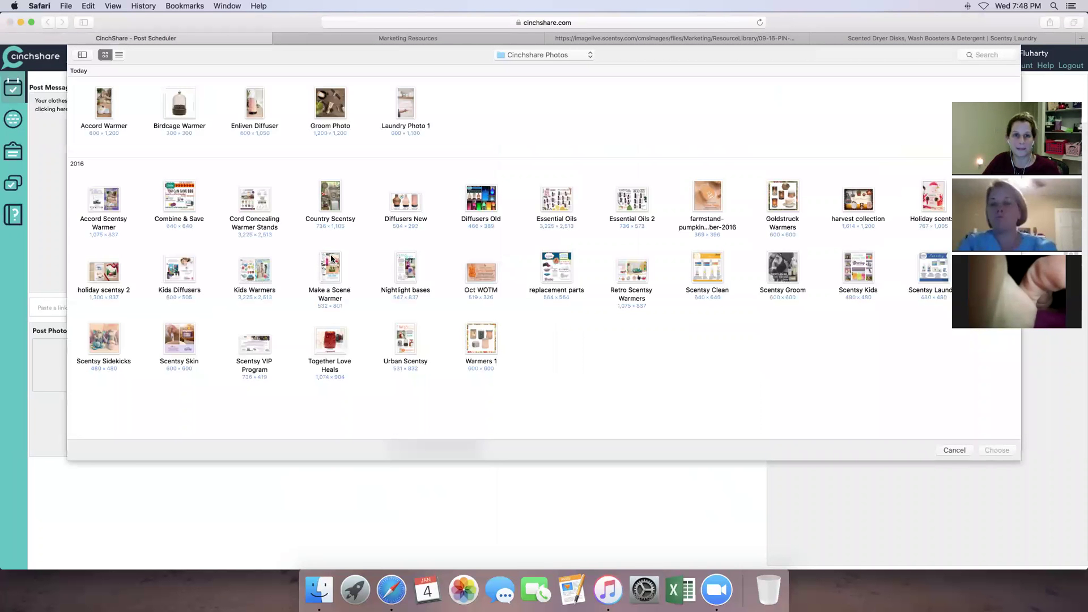
left_click(403, 115)
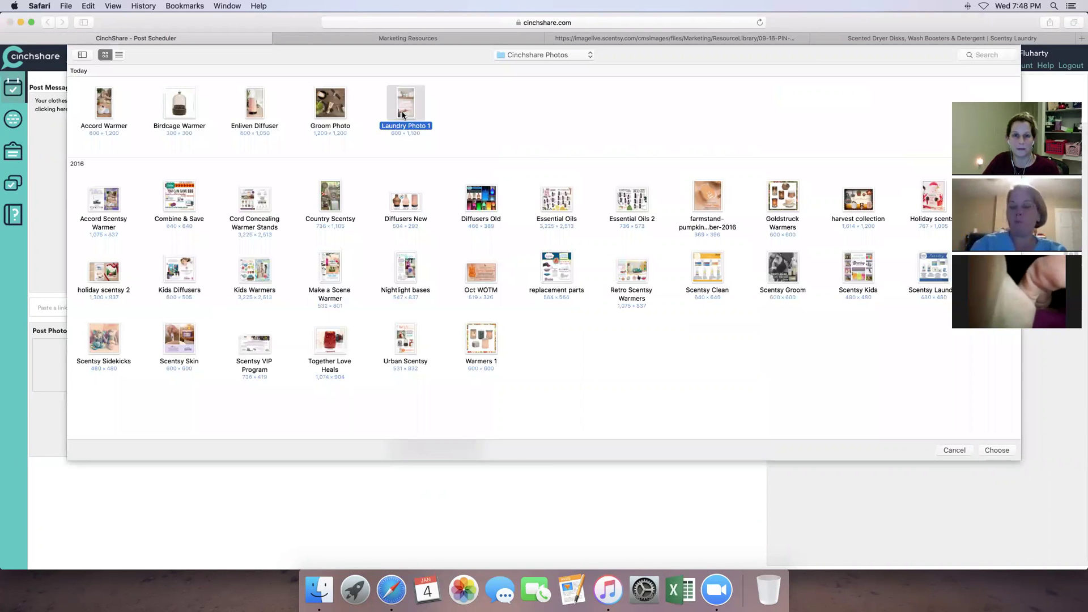
double_click(403, 115)
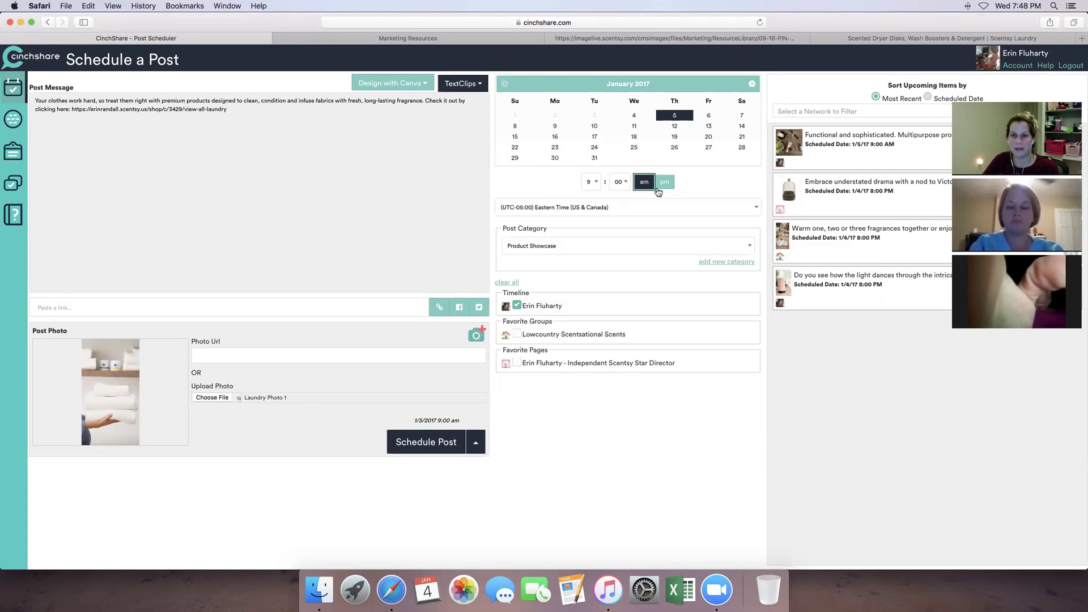
Schedule the Laundry post for 1/5/2017 at 9:00 am to the Lowcountry Scentsational Scents group instead of the personal timeline.
left_click(517, 306)
left_click(517, 335)
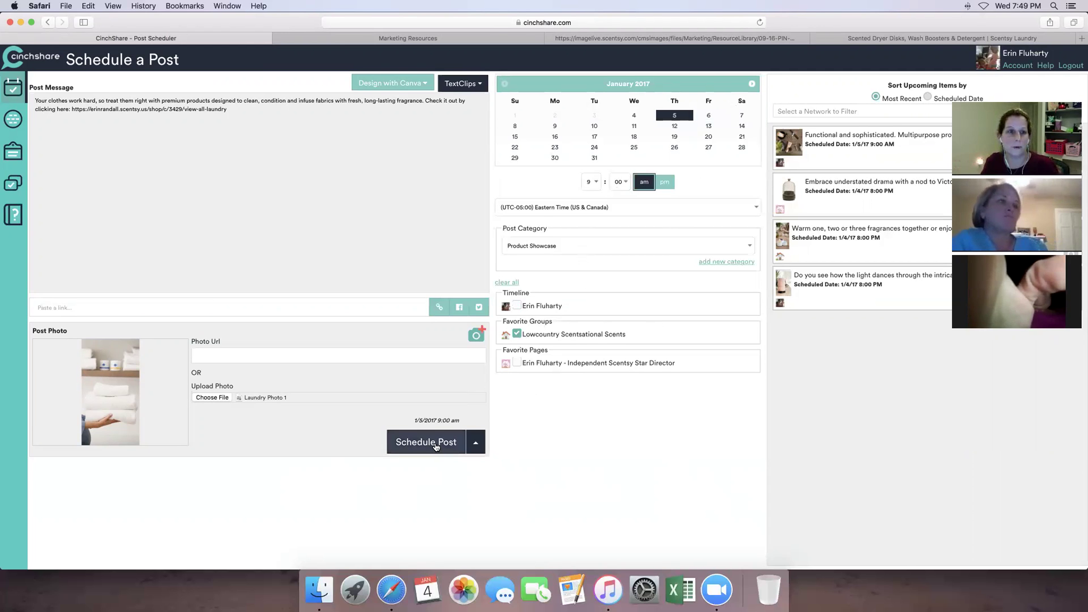
left_click(435, 447)
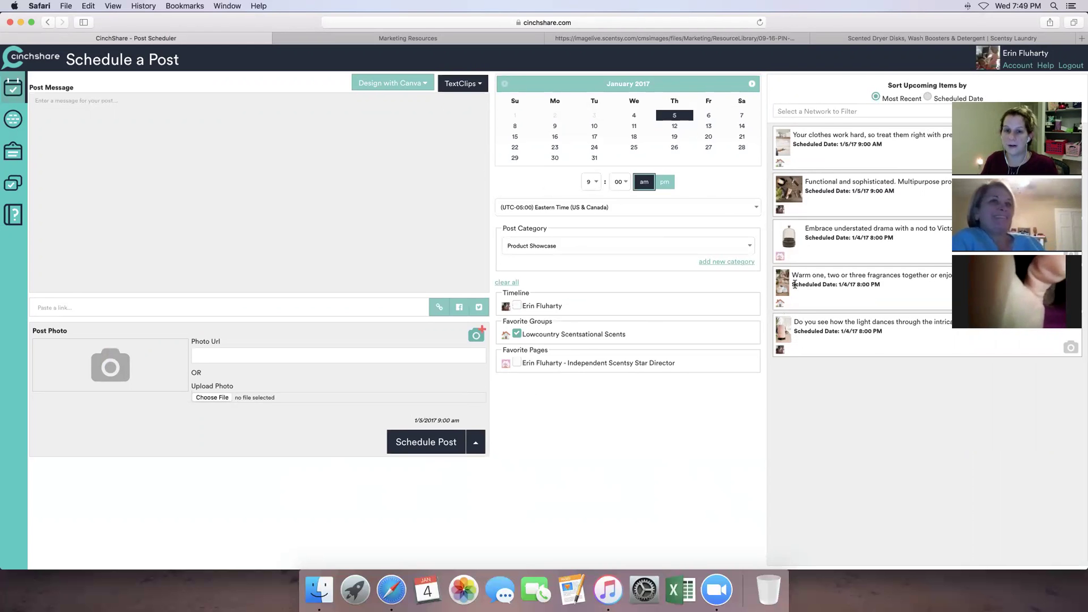
Target the new post to the Independent Scentsy Star Director page instead of the group, and attach the "Enliven Diffuser" photo.
left_click(517, 334)
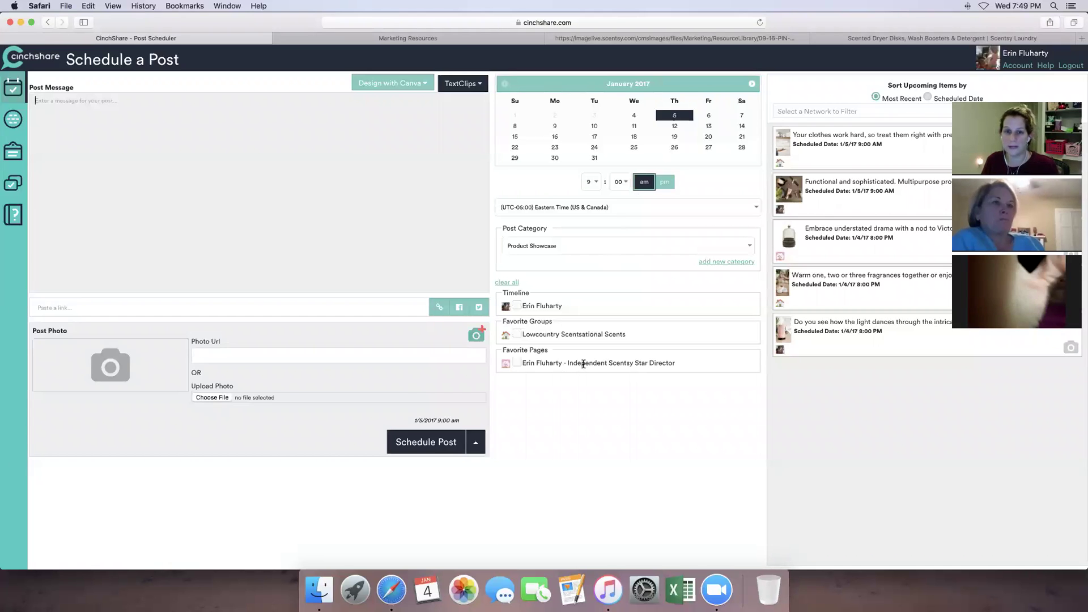
left_click(517, 363)
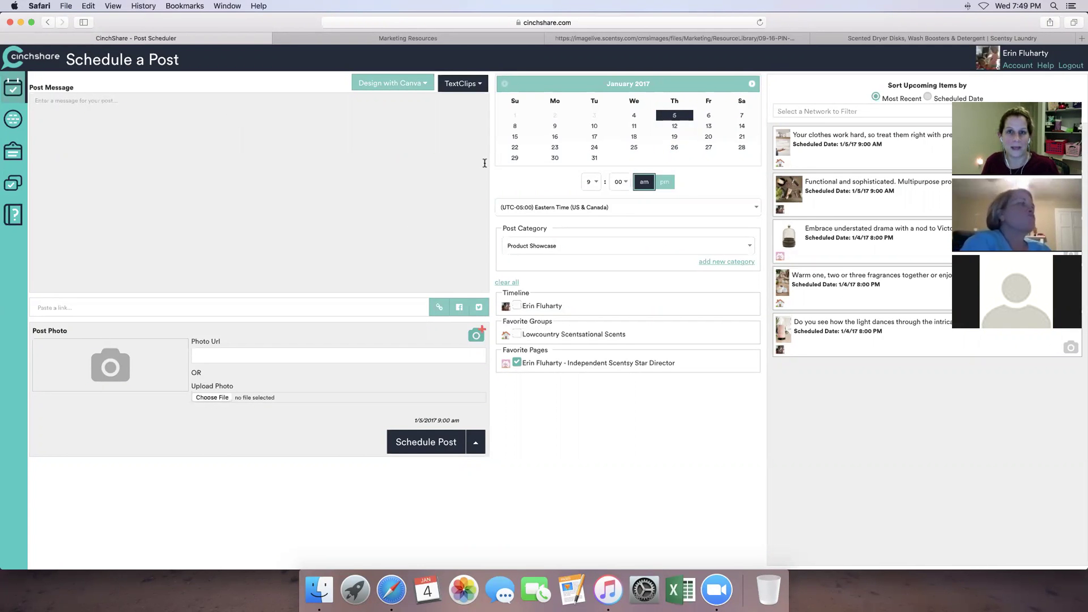
left_click(211, 398)
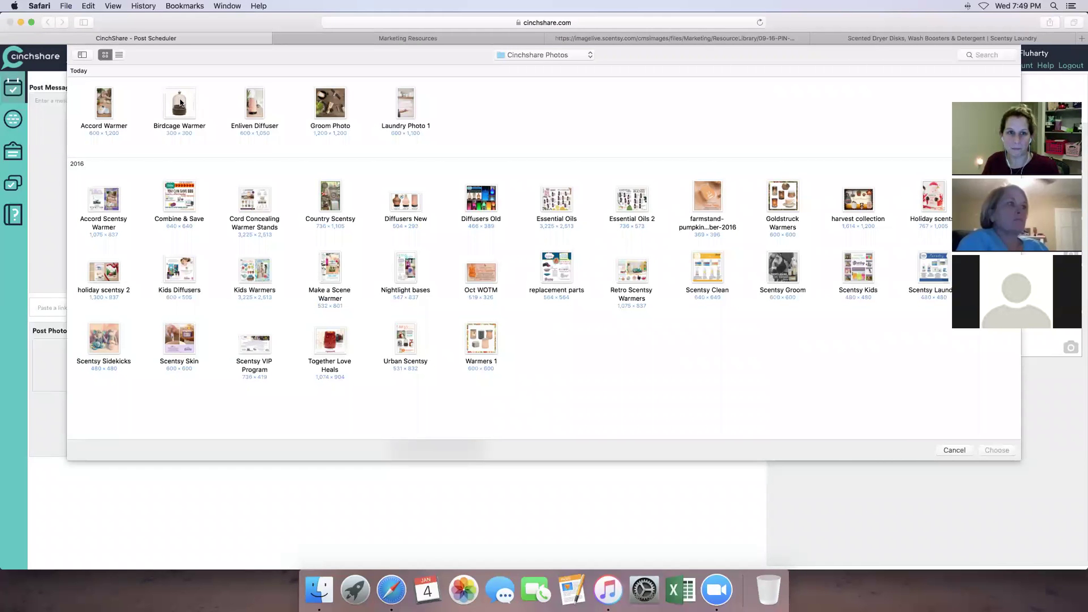
left_click(945, 450)
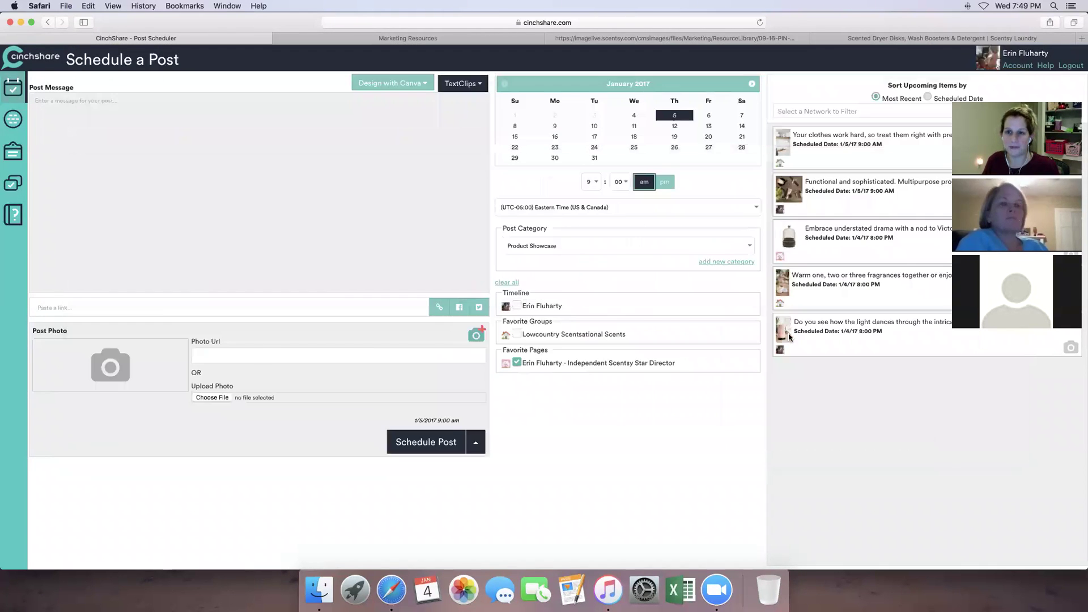
left_click(182, 116)
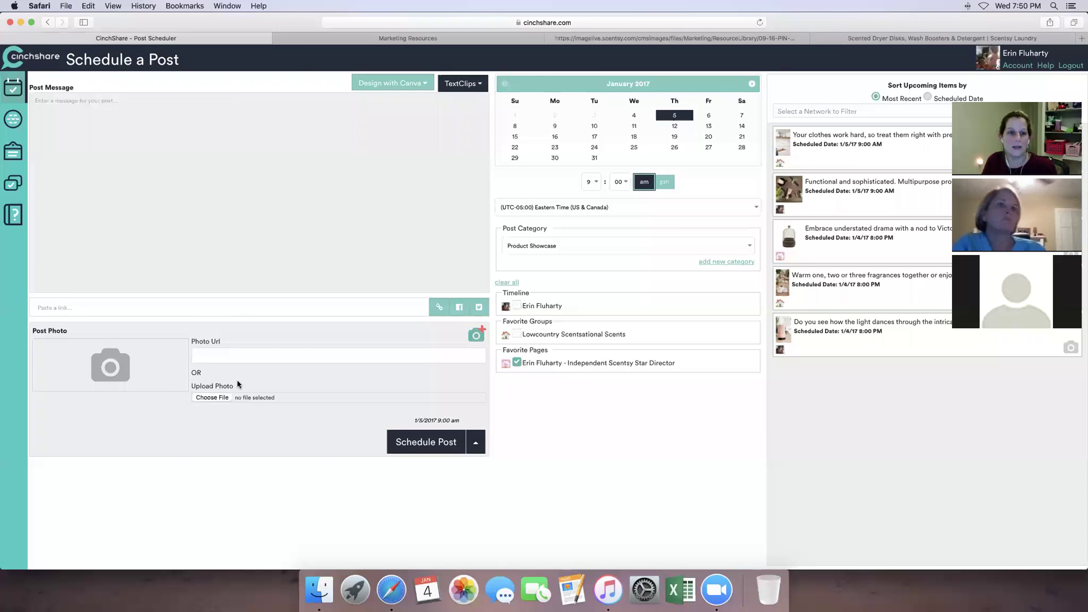
left_click(223, 398)
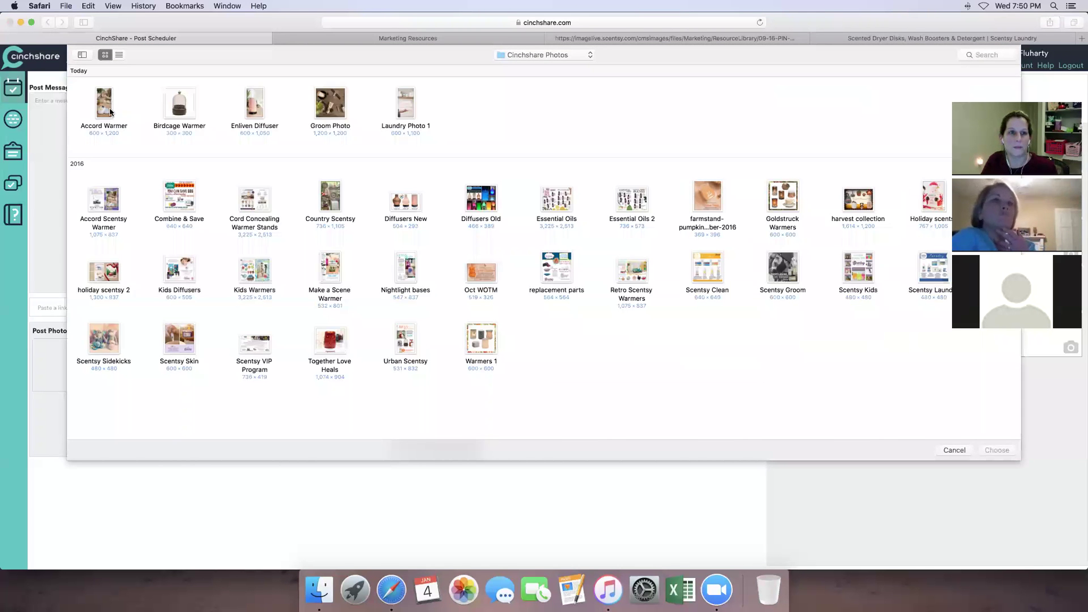
double_click(255, 103)
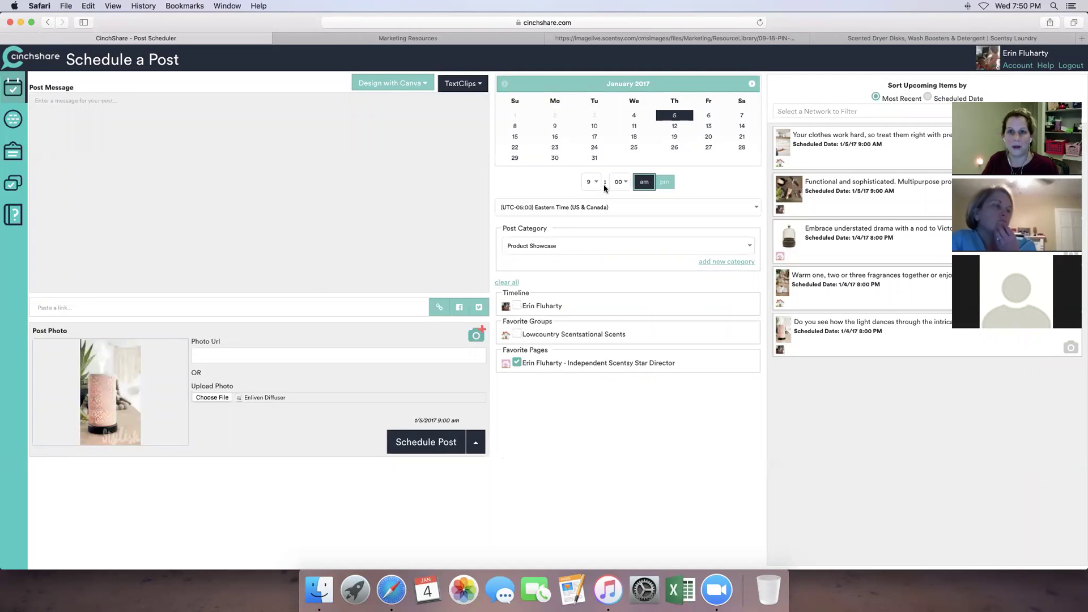
Close the page showing the saved towel image and return to the Marketing Resources page.
left_click(636, 38)
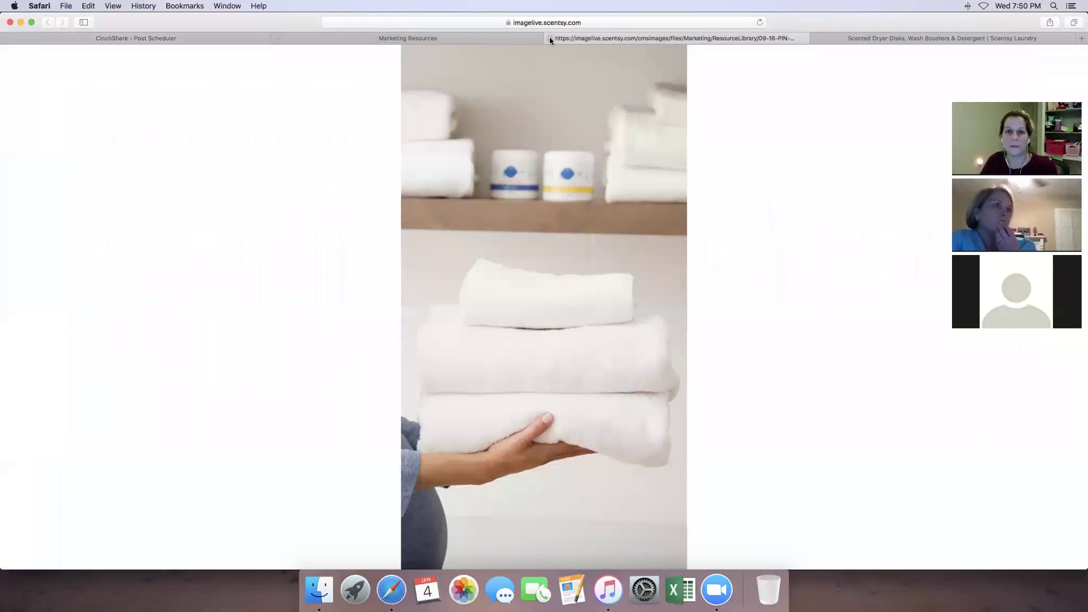
left_click(550, 38)
left_click(223, 35)
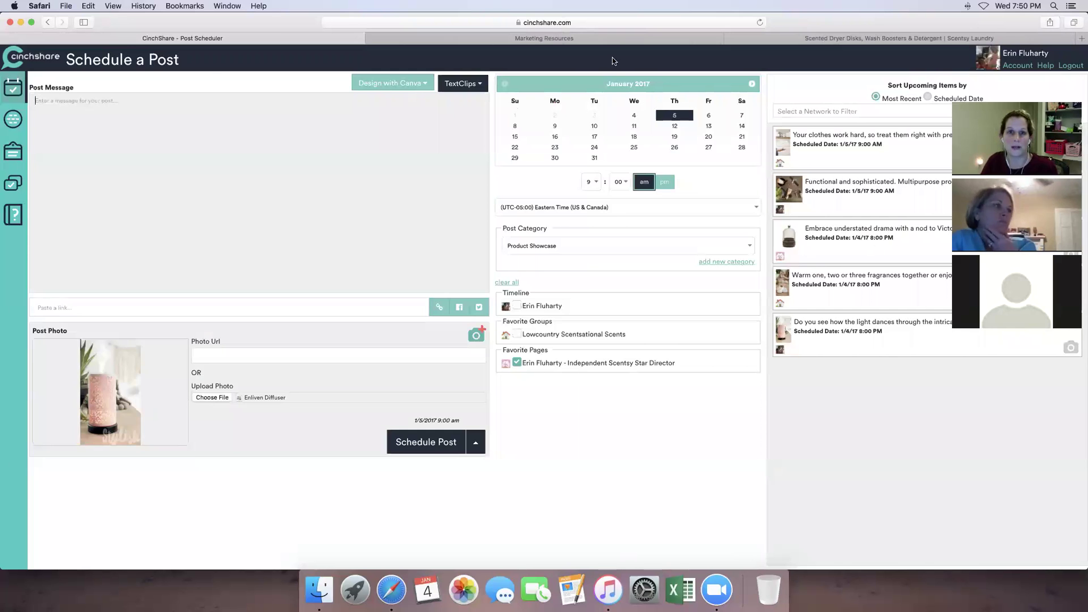
left_click(558, 39)
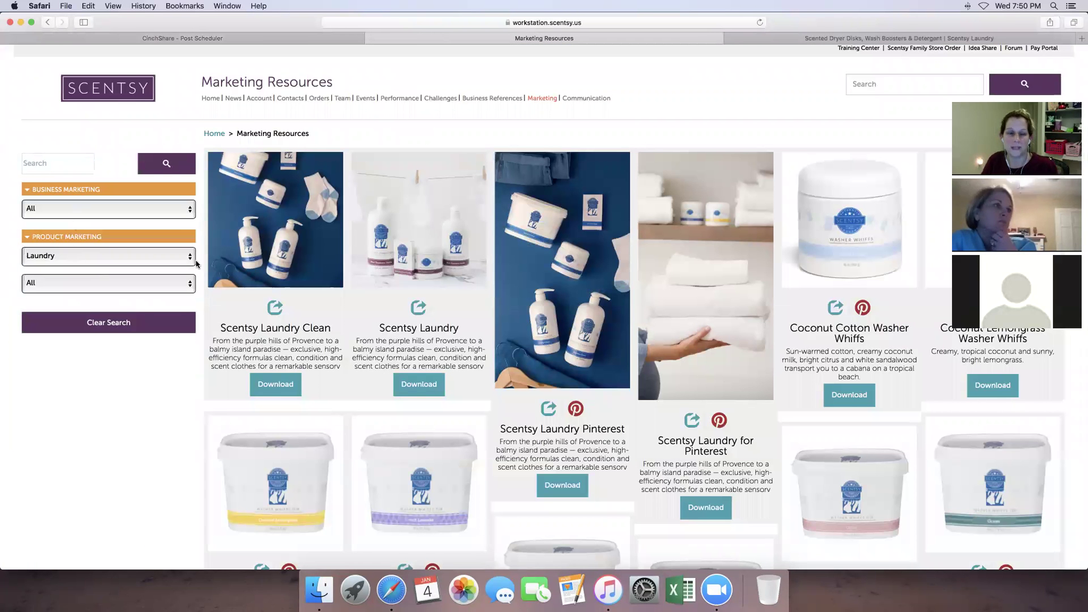
Open the product page of the Enliven Scentsy Diffuser from the shop's Diffusers category.
left_click(799, 41)
mouse_move(496, 126)
left_click(294, 167)
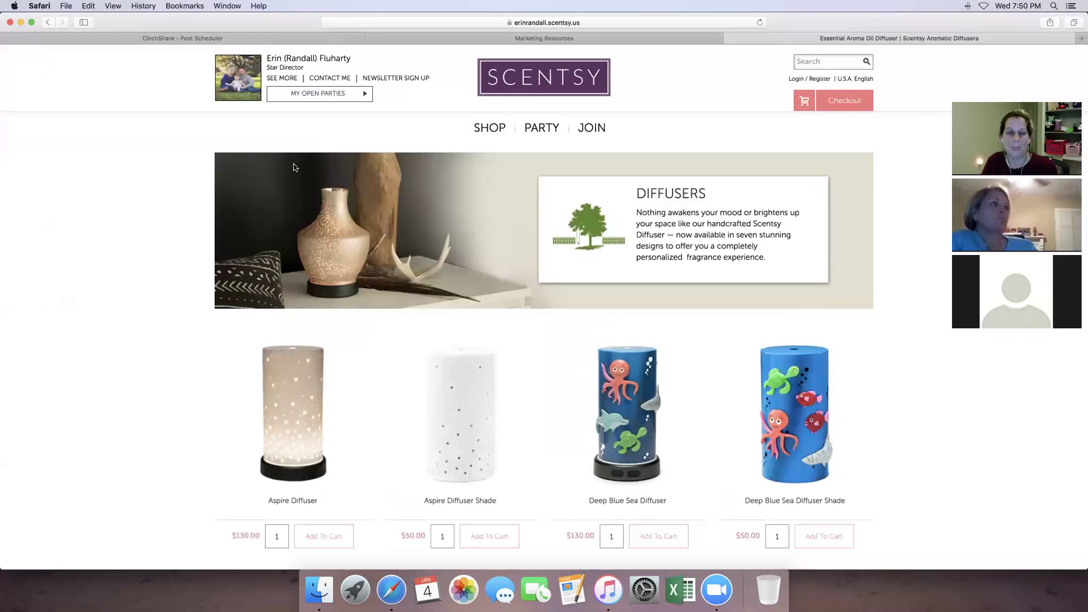
scroll(479, 304, "down", 5)
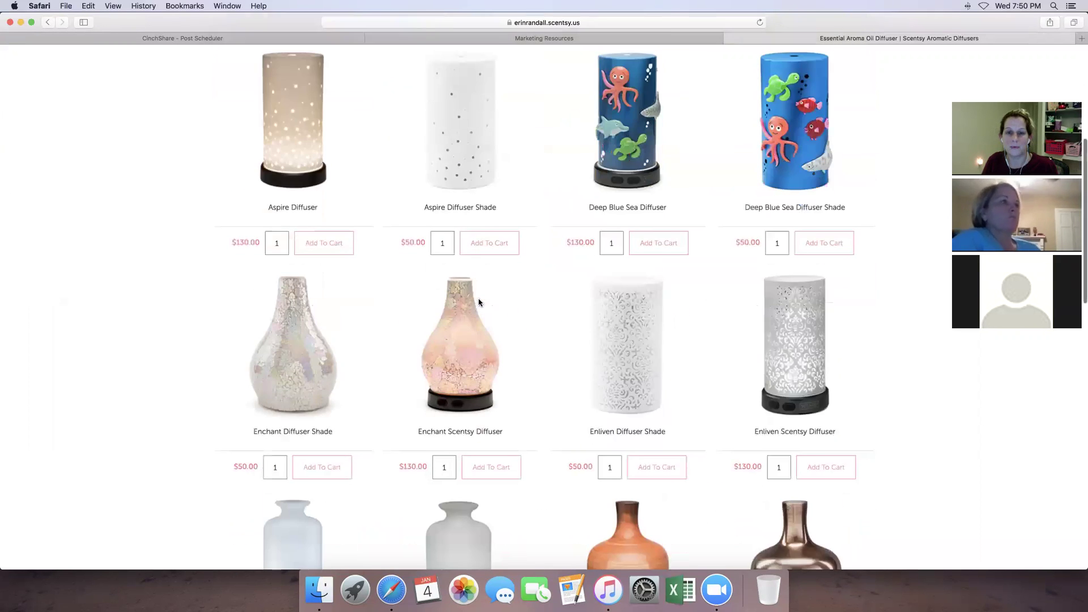
scroll(479, 303, "down", 2)
left_click(795, 279)
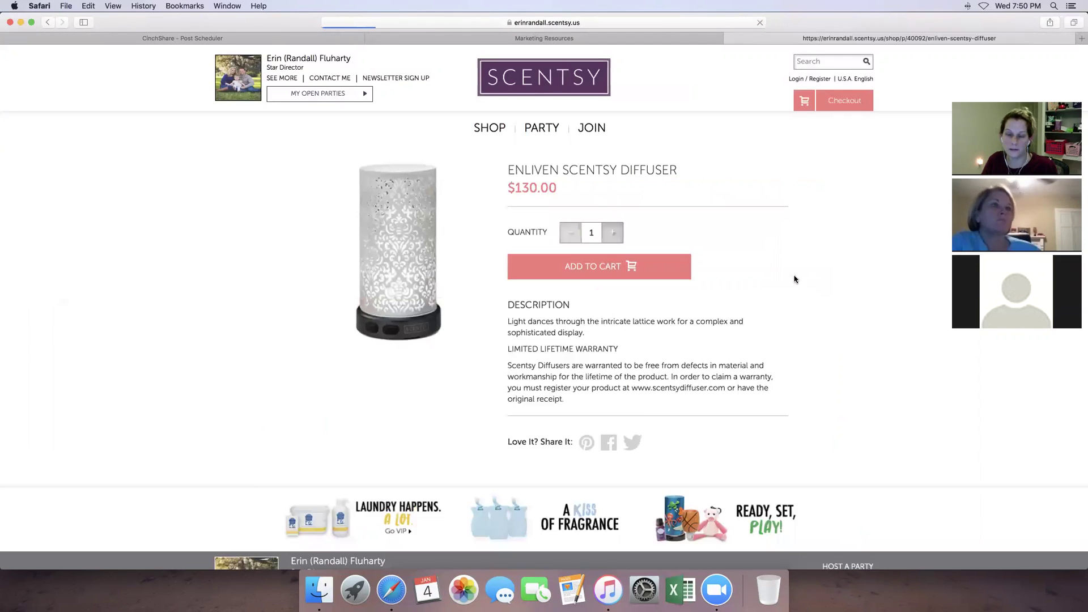
Copy the Enliven Scentsy Diffuser's description sentences from its product page into the message of the new CinchShare post.
left_click_drag(589, 335, 502, 322)
key("super+c")
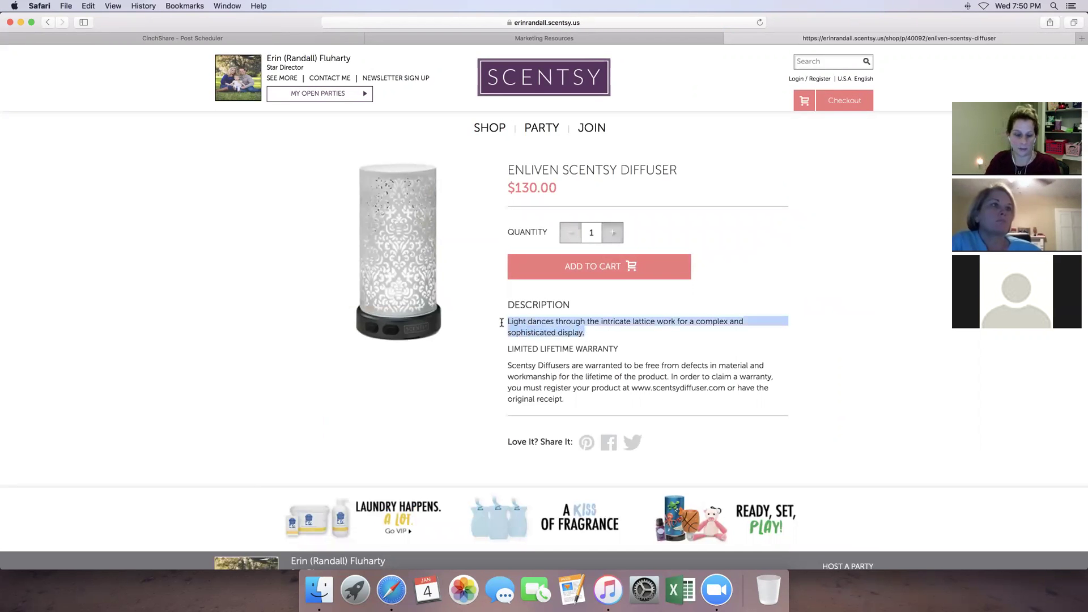
left_click(187, 39)
key("super+v")
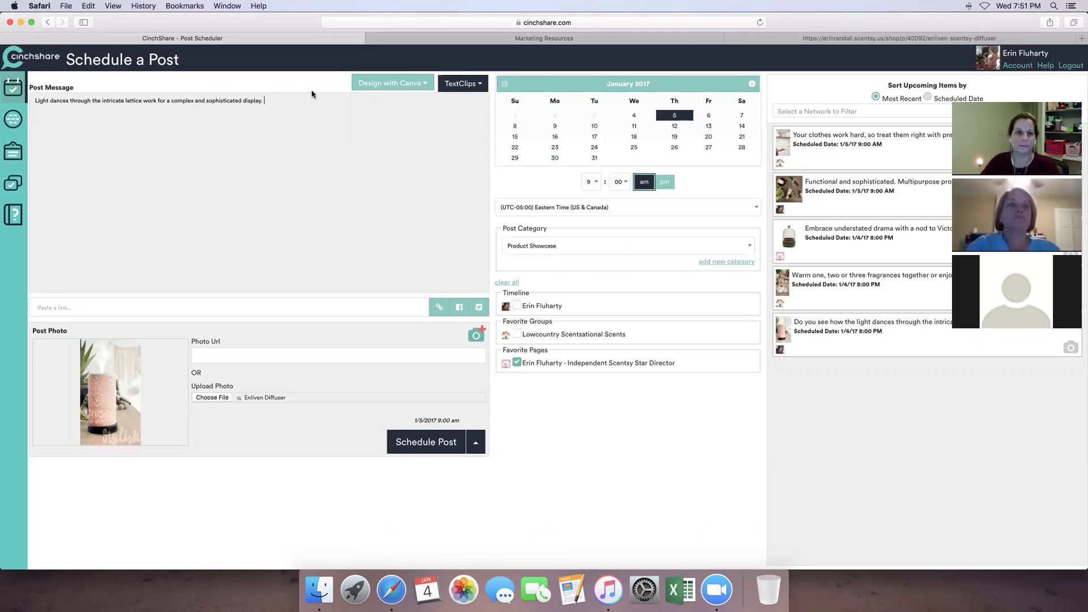
Append "Check it out here:" and the Enliven diffuser's product page link to the message, and schedule the post.
left_click(824, 39)
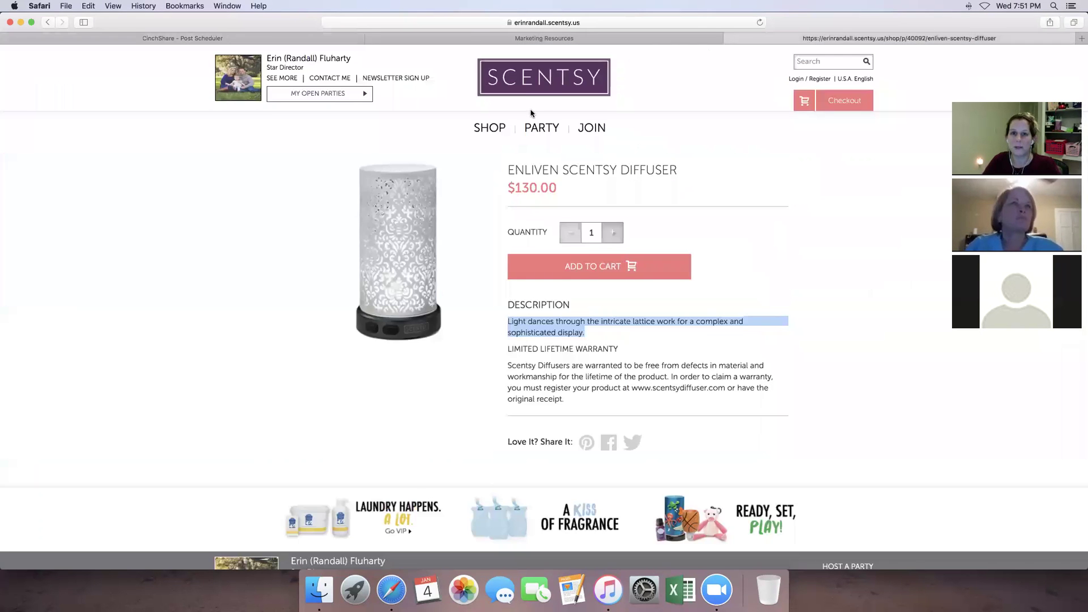
left_click(440, 22)
key("cmd+c")
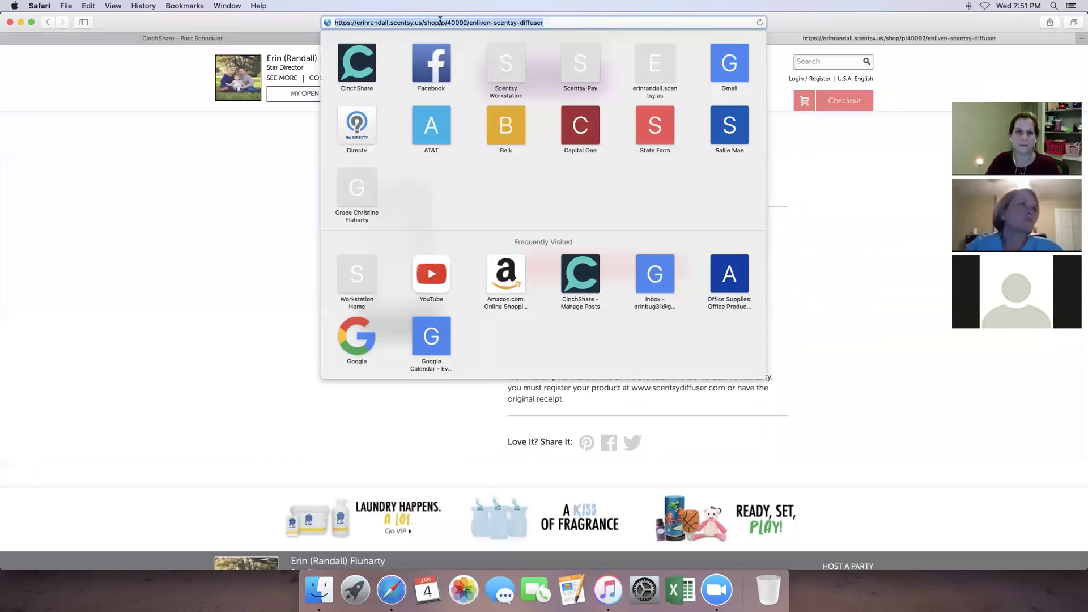
left_click(252, 41)
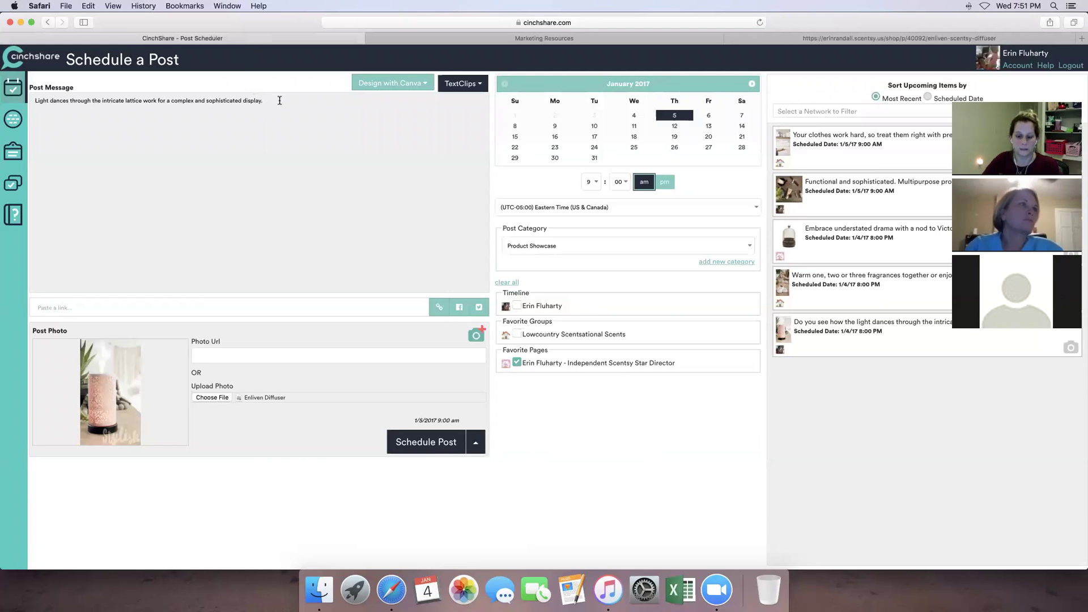
type("Check it out here:")
key("cmd+v")
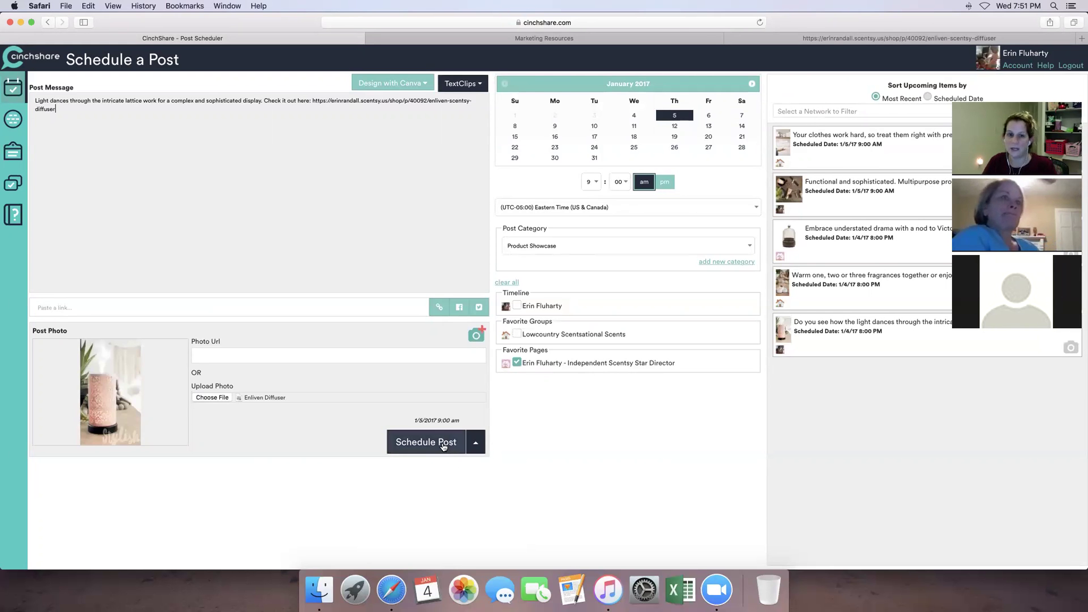
left_click(445, 444)
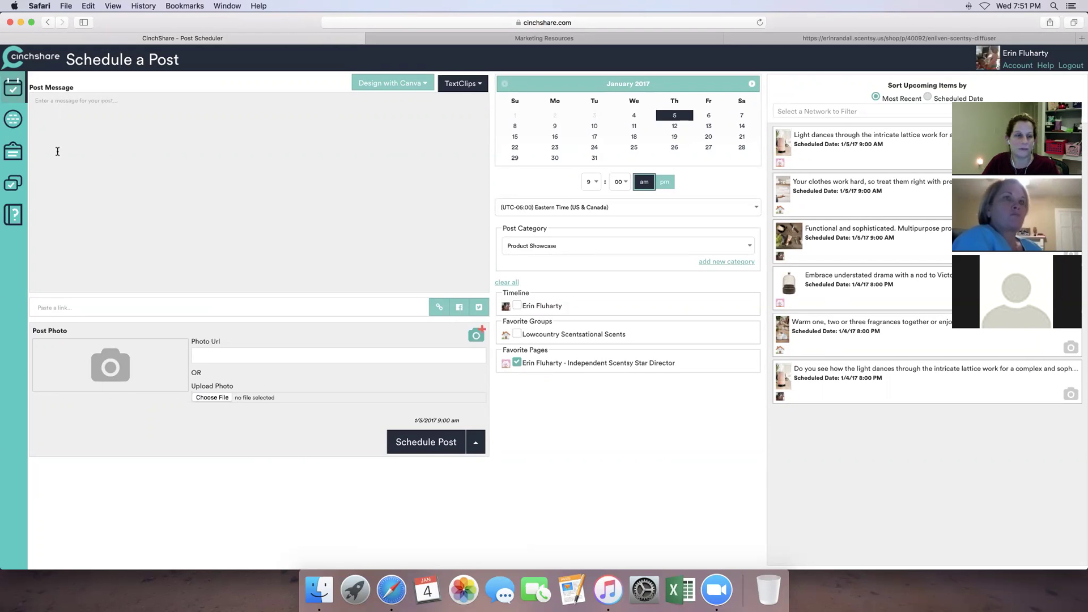
Review the connected Facebook networks, the pending posts and the saved posts.
left_click(11, 123)
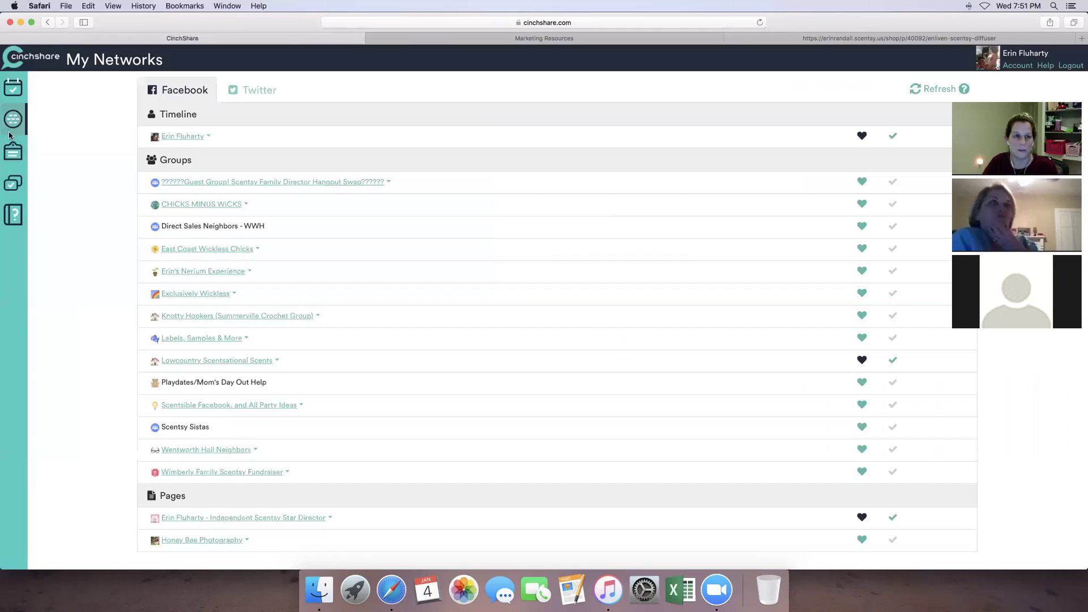
left_click(11, 151)
left_click(14, 181)
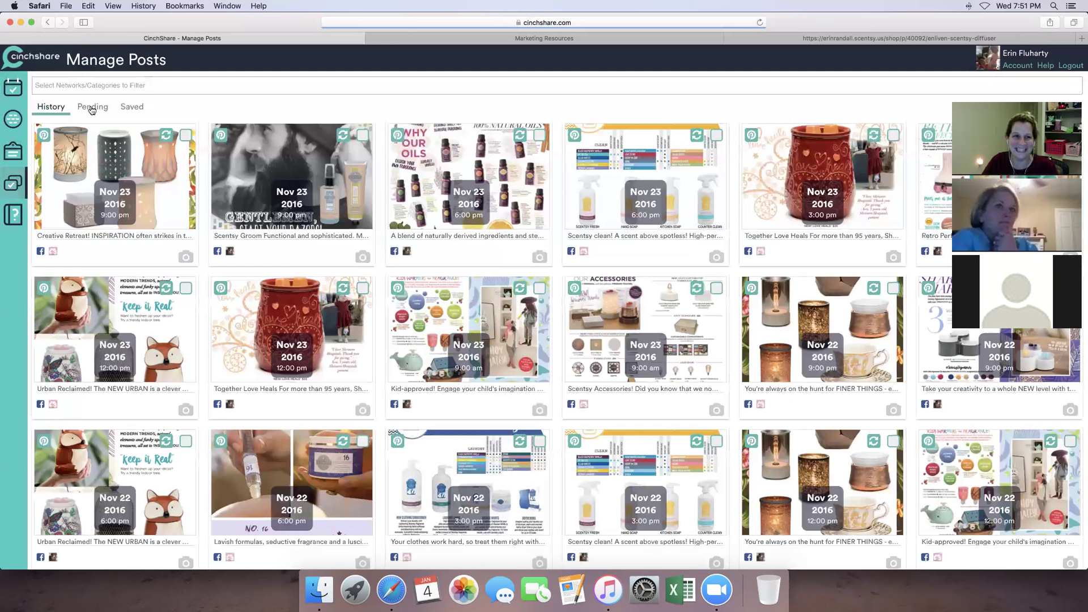
left_click(94, 108)
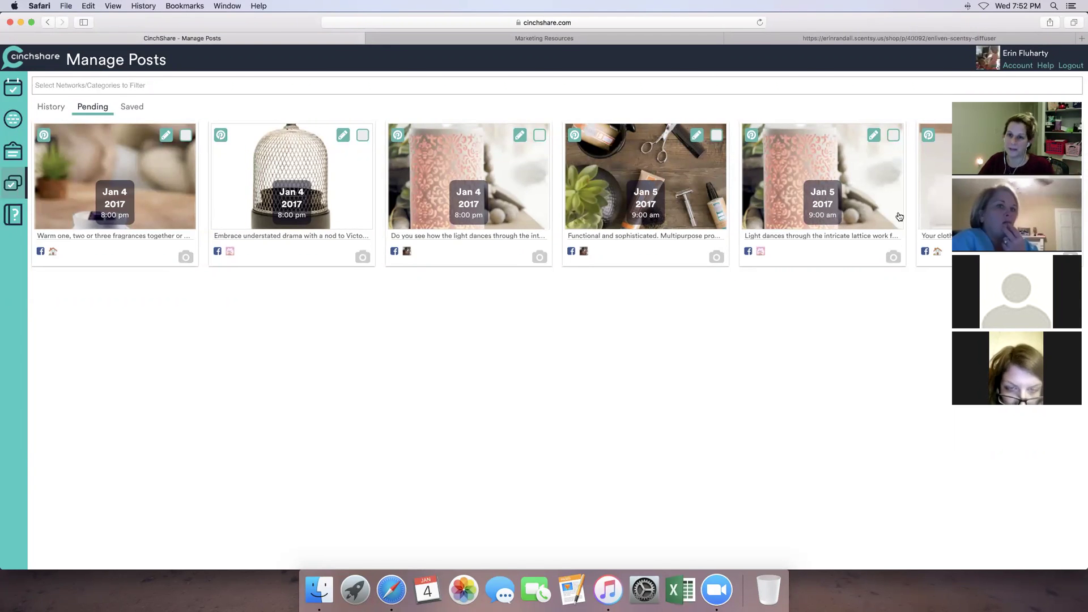
scroll(824, 202, "down", 1)
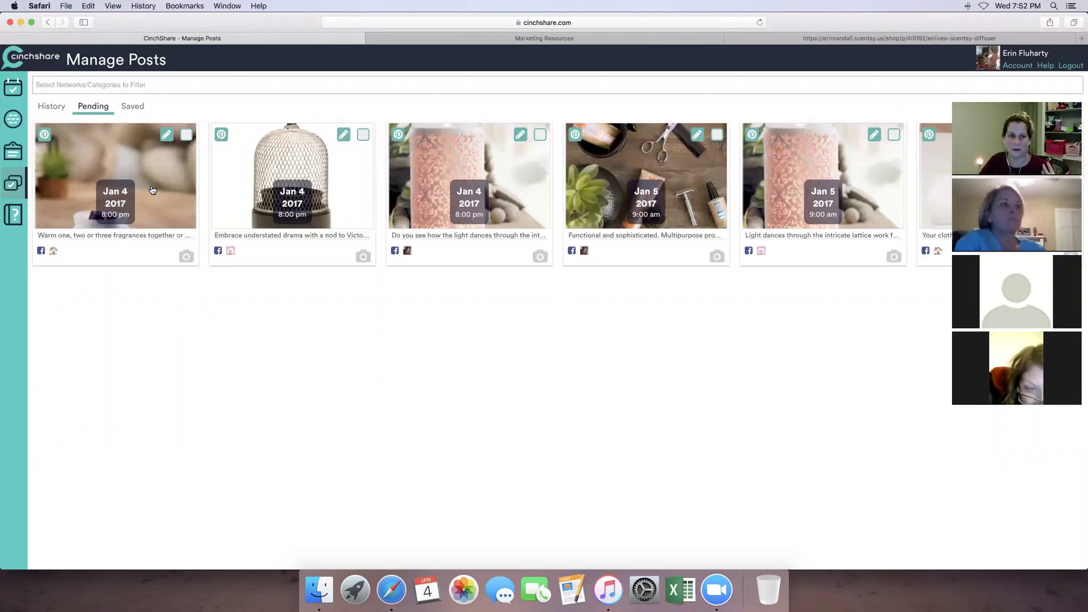
left_click(135, 107)
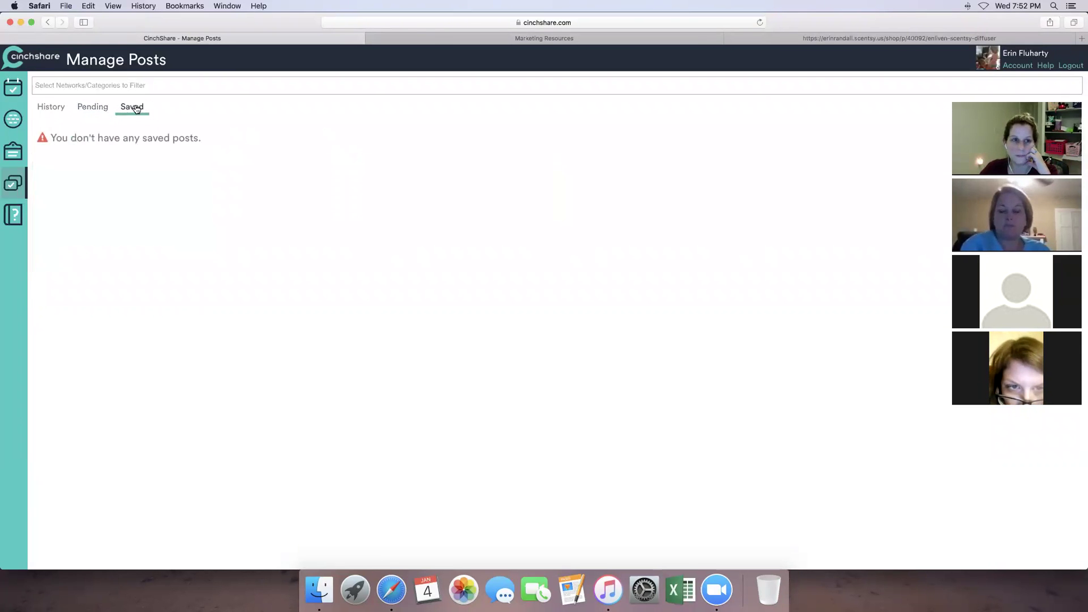
Find the kids warmers post of Oct 26, 2016 11:00 pm in the post history and read its full message.
left_click(49, 108)
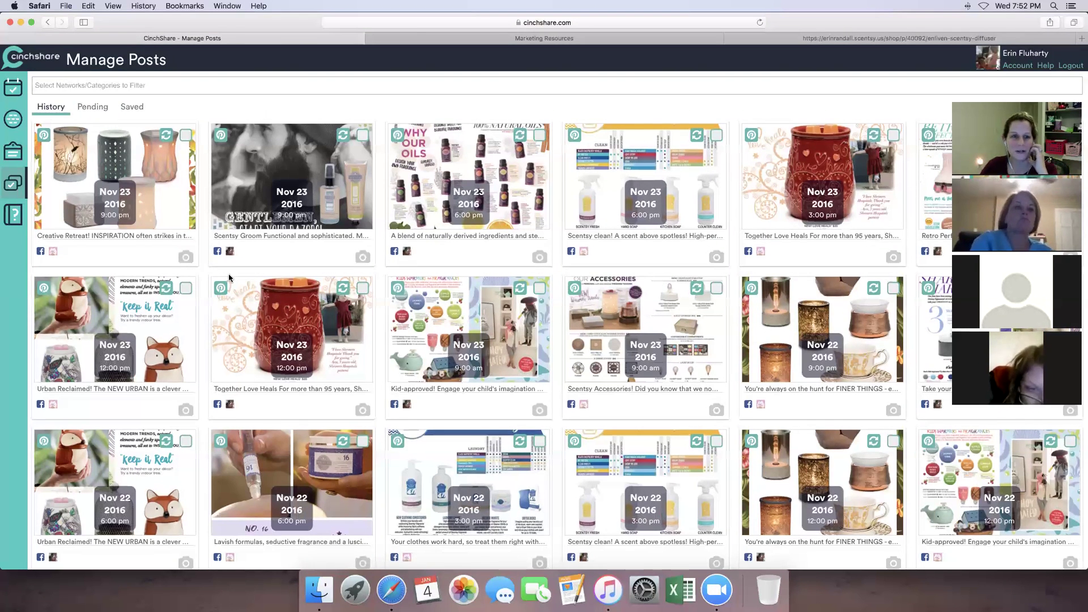
scroll(230, 277, "down", 10)
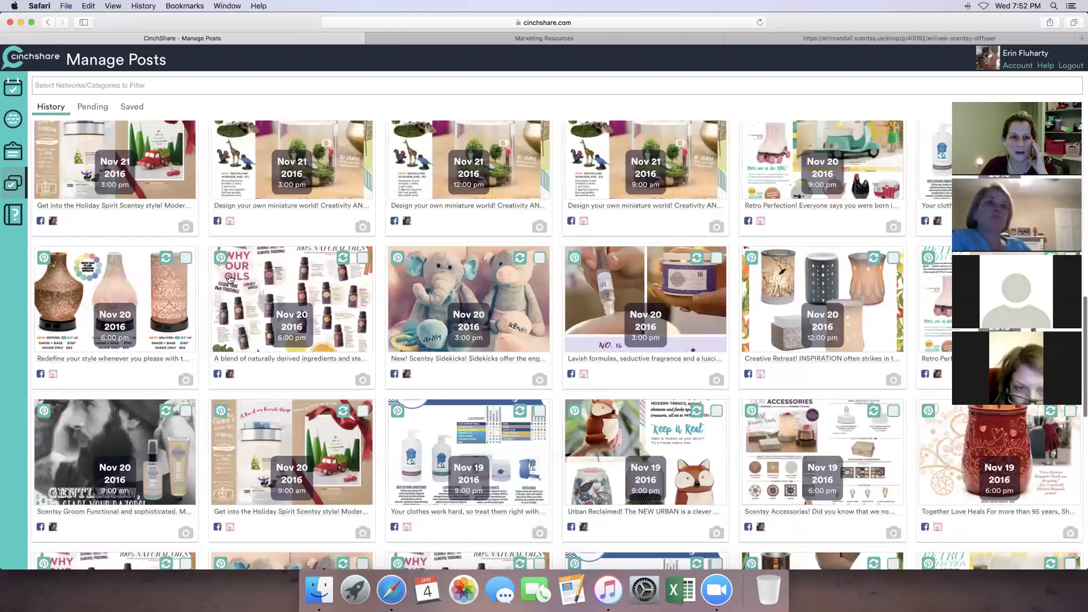
scroll(229, 278, "down", 10)
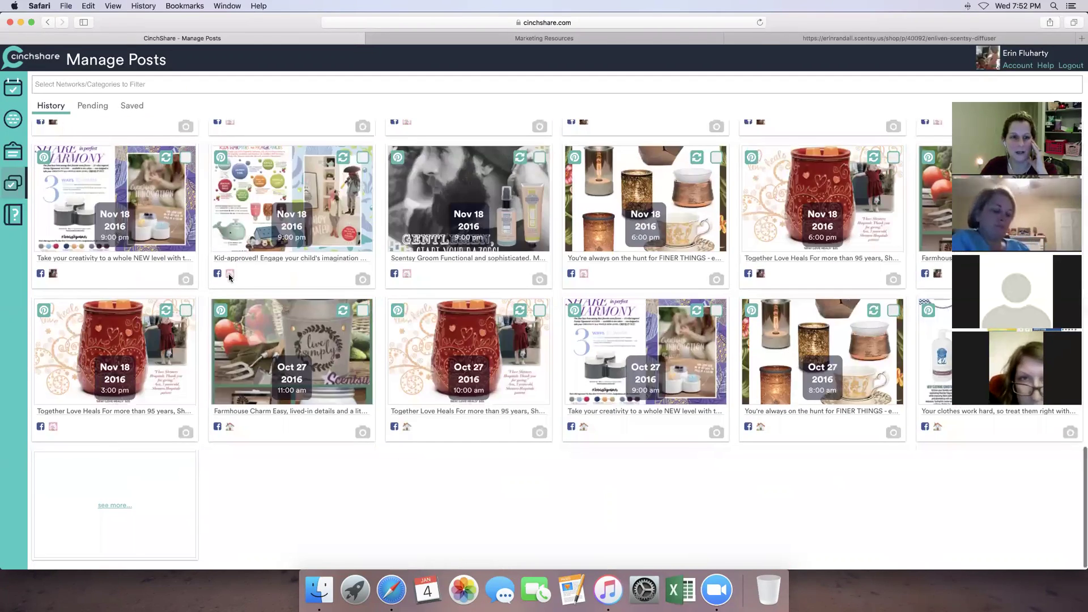
scroll(230, 277, "down", 3)
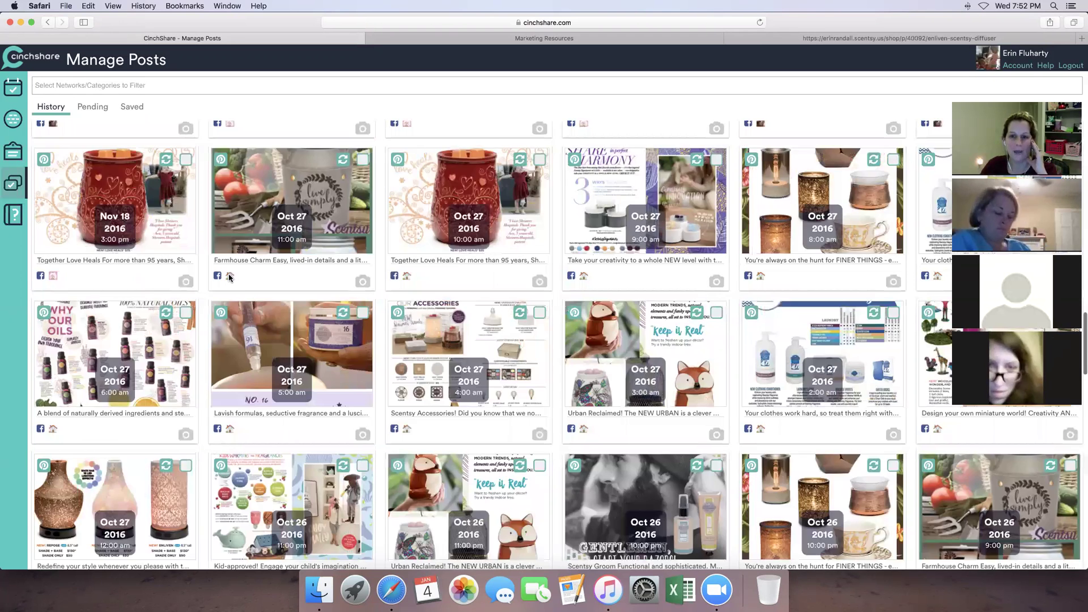
scroll(229, 277, "down", 5)
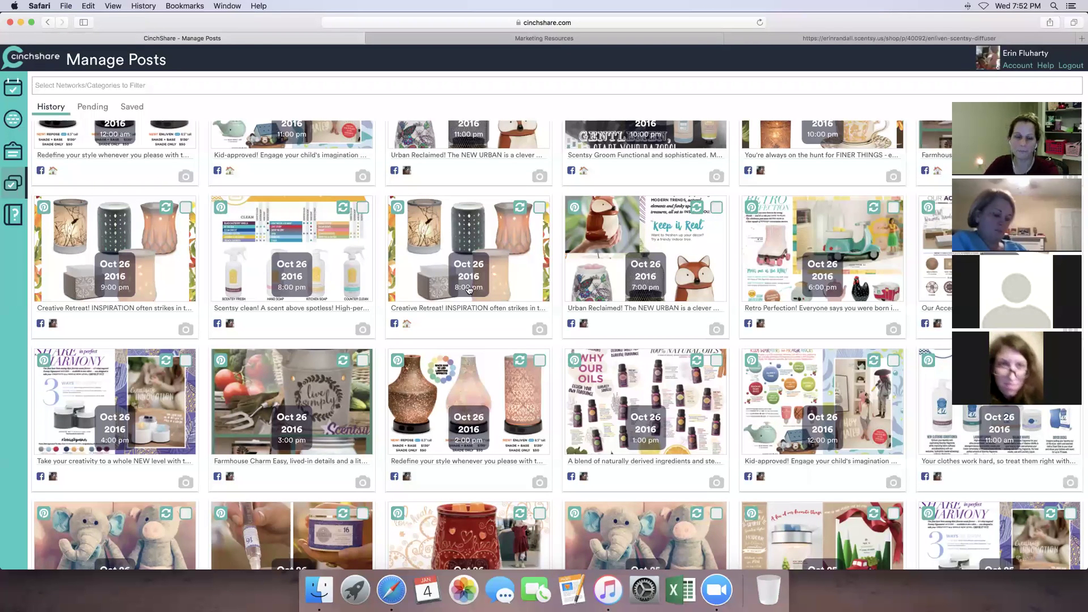
scroll(385, 248, "up", 1)
scroll(385, 248, "up", 5)
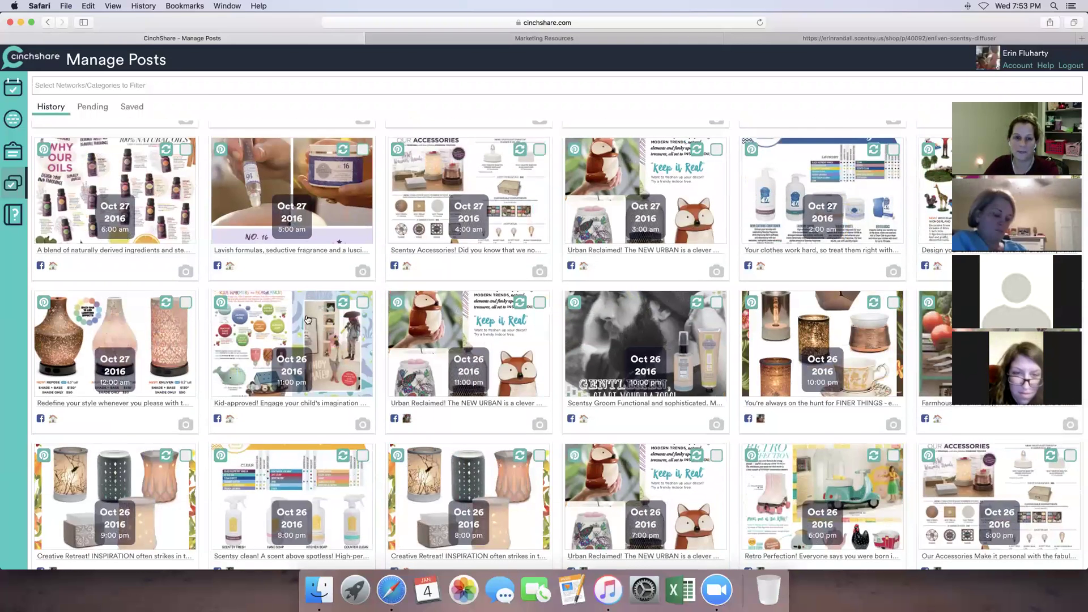
left_click(303, 324)
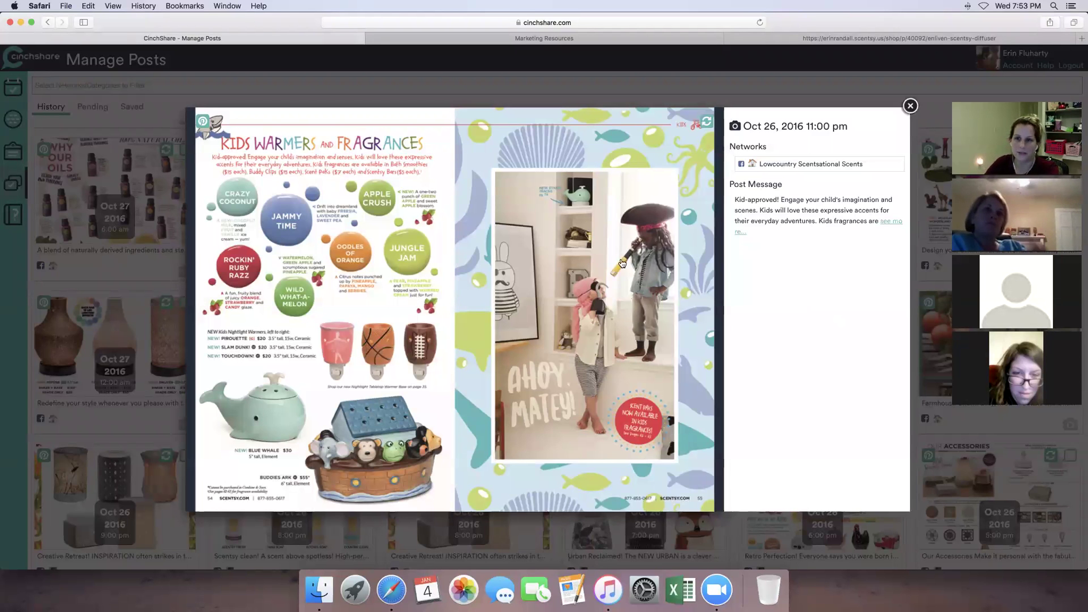
left_click(889, 226)
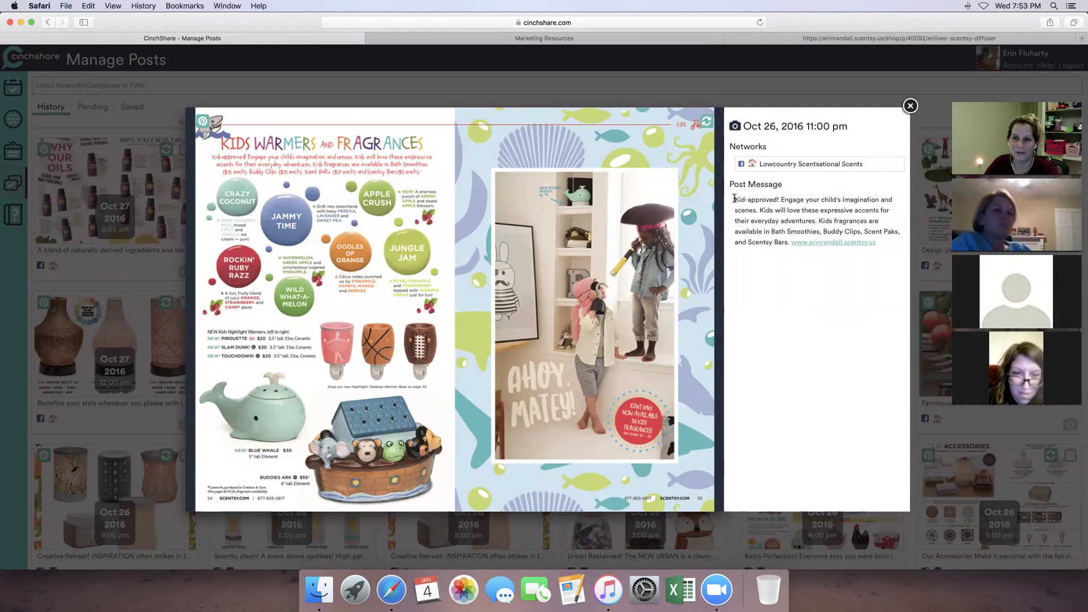
left_click_drag(735, 199, 788, 242)
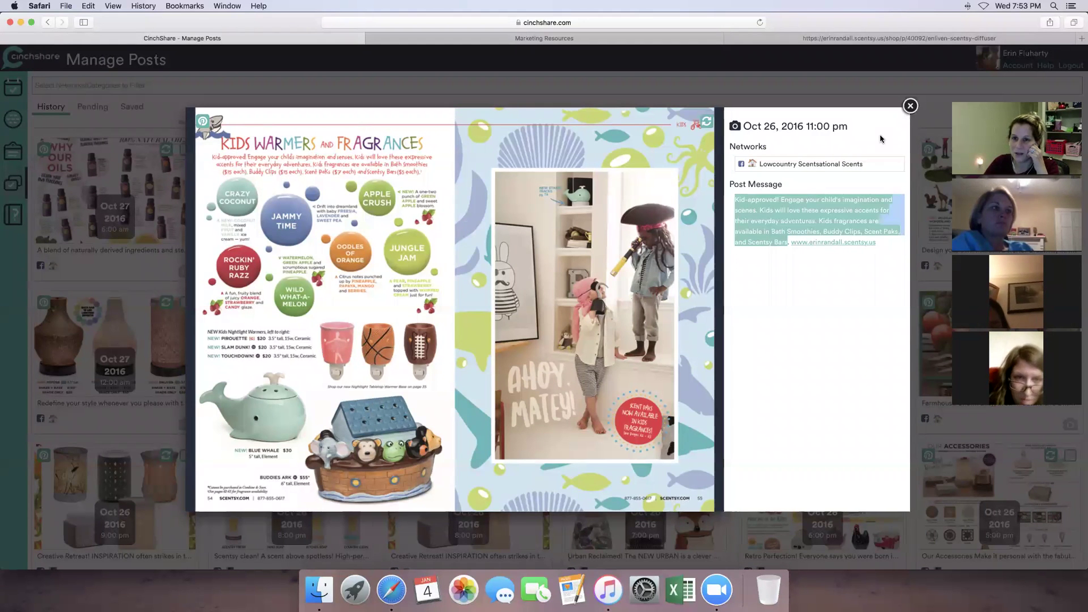
left_click(911, 106)
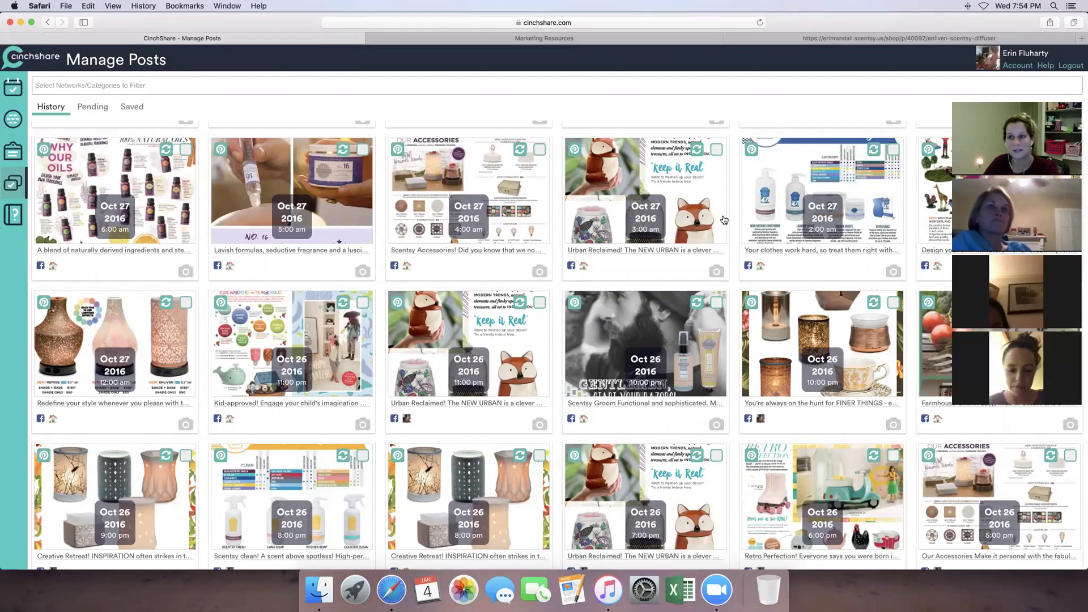
Load the Scentsy Sidekicks post of Nov 20, 2016 3:00 pm for reposting, and return to the post history without scheduling it.
scroll(724, 220, "up", 1)
scroll(724, 220, "up", 3)
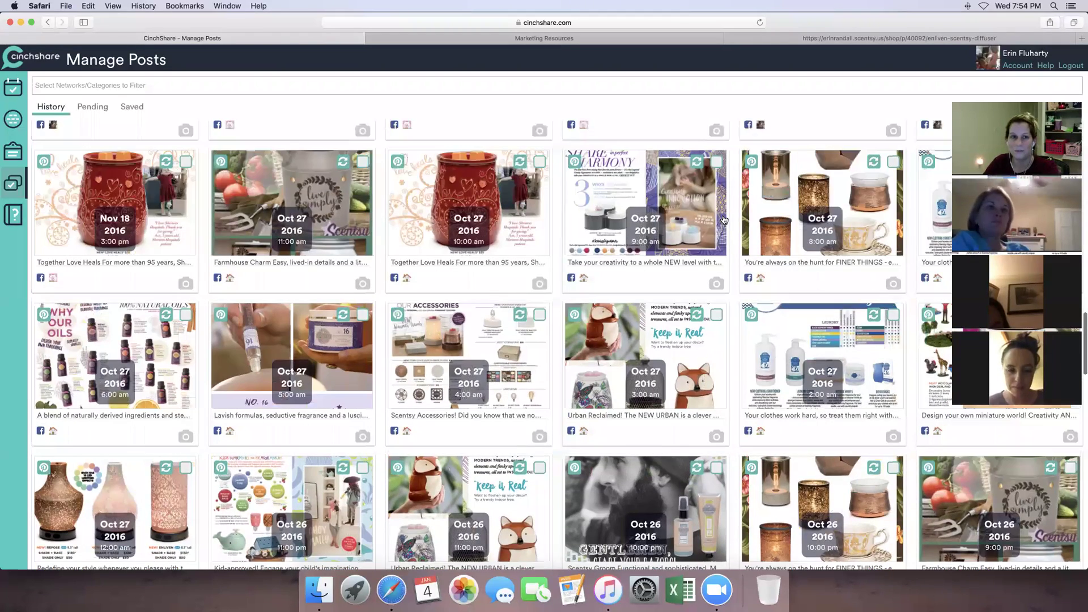
scroll(724, 220, "up", 5)
scroll(724, 220, "up", 1)
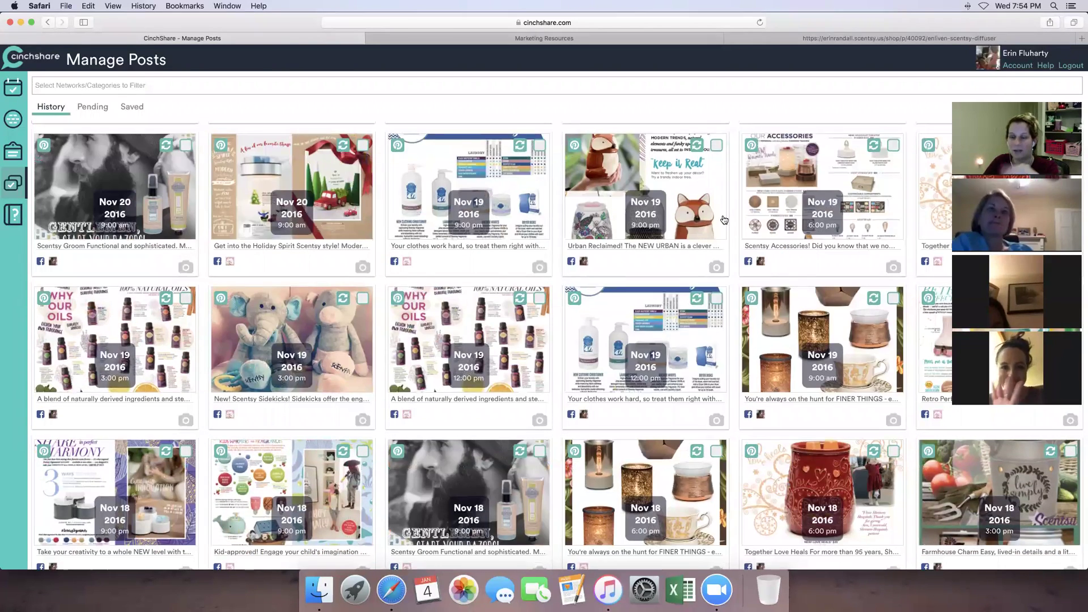
scroll(724, 220, "up", 2)
scroll(645, 223, "up", 1)
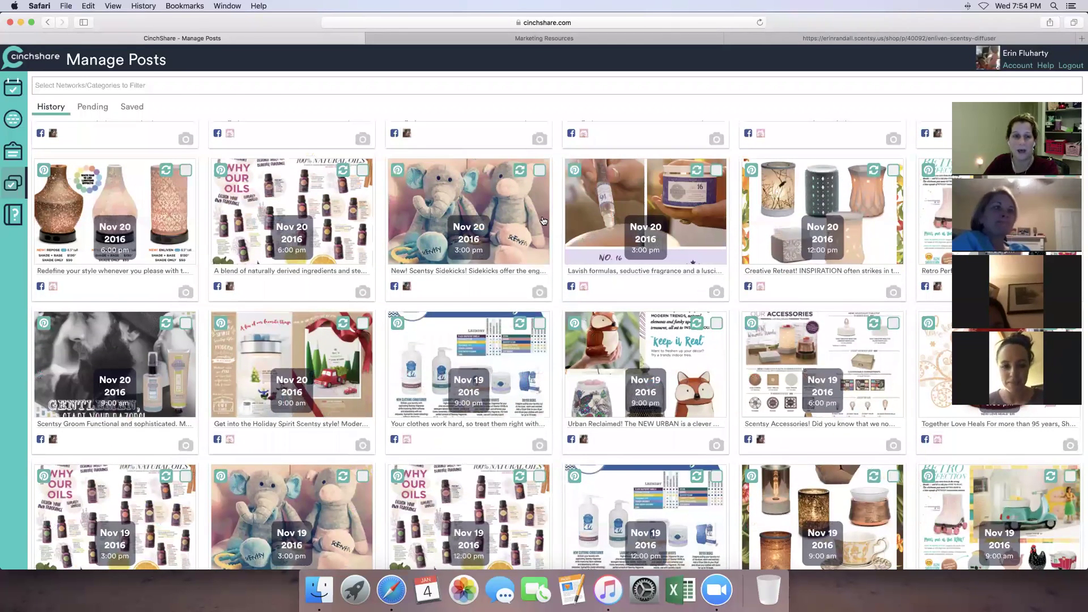
left_click(518, 171)
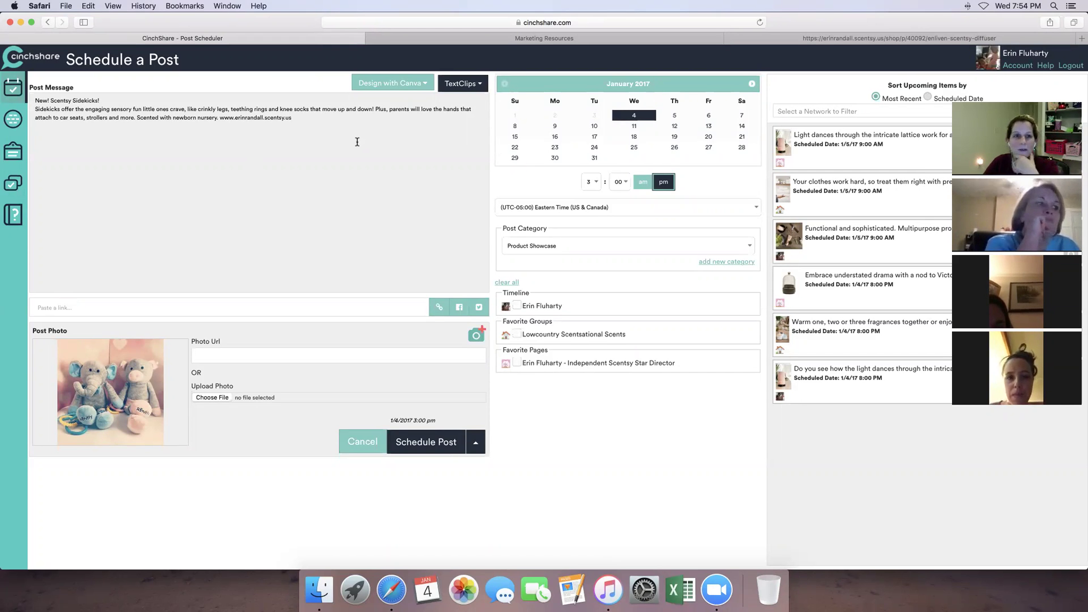
left_click(48, 25)
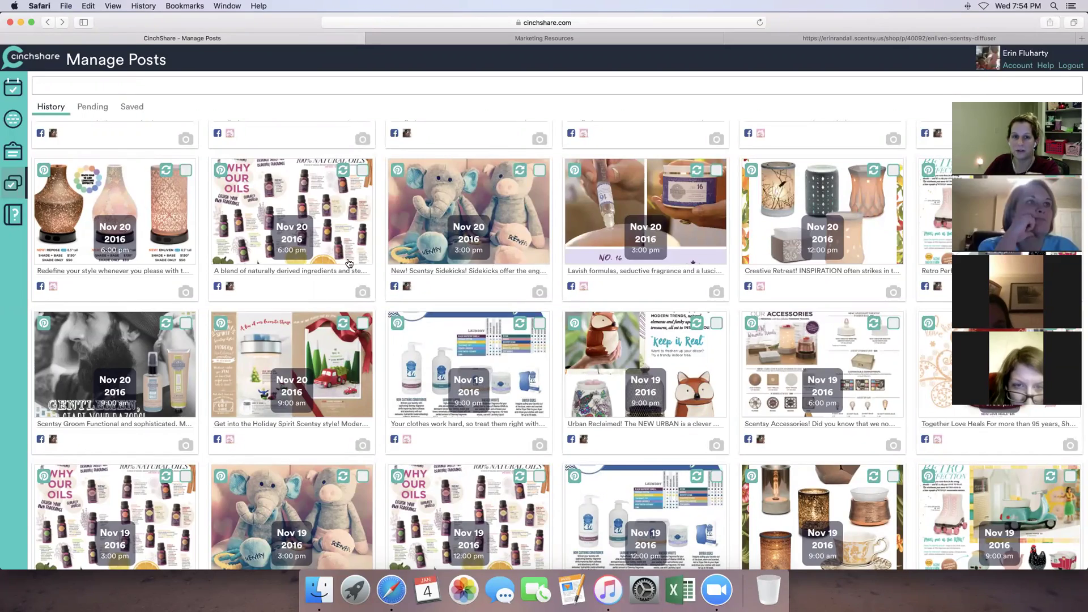
scroll(397, 255, "up", 15)
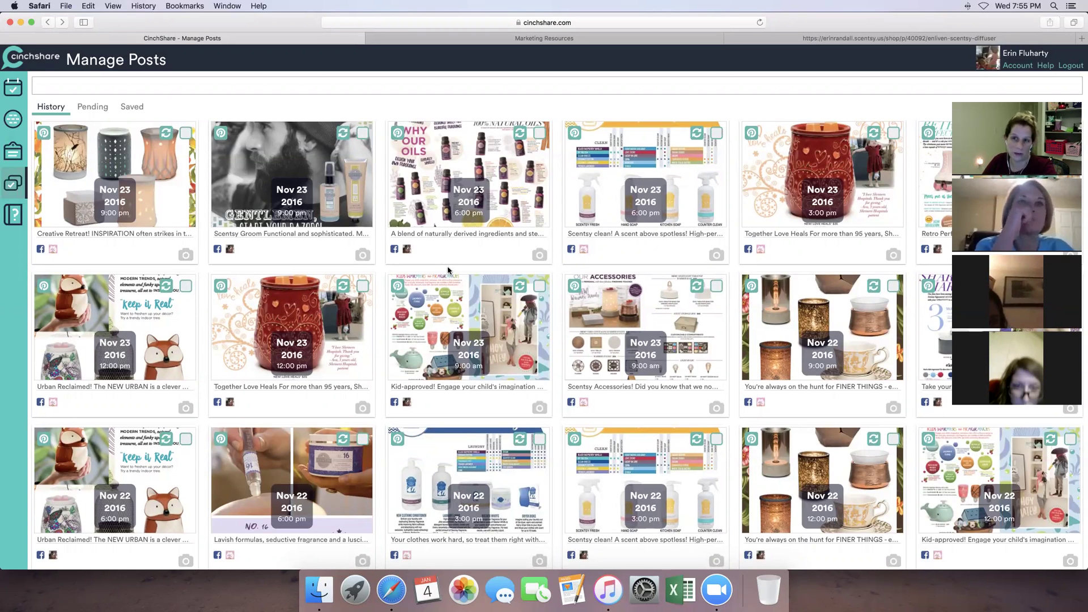
scroll(454, 273, "up", 1)
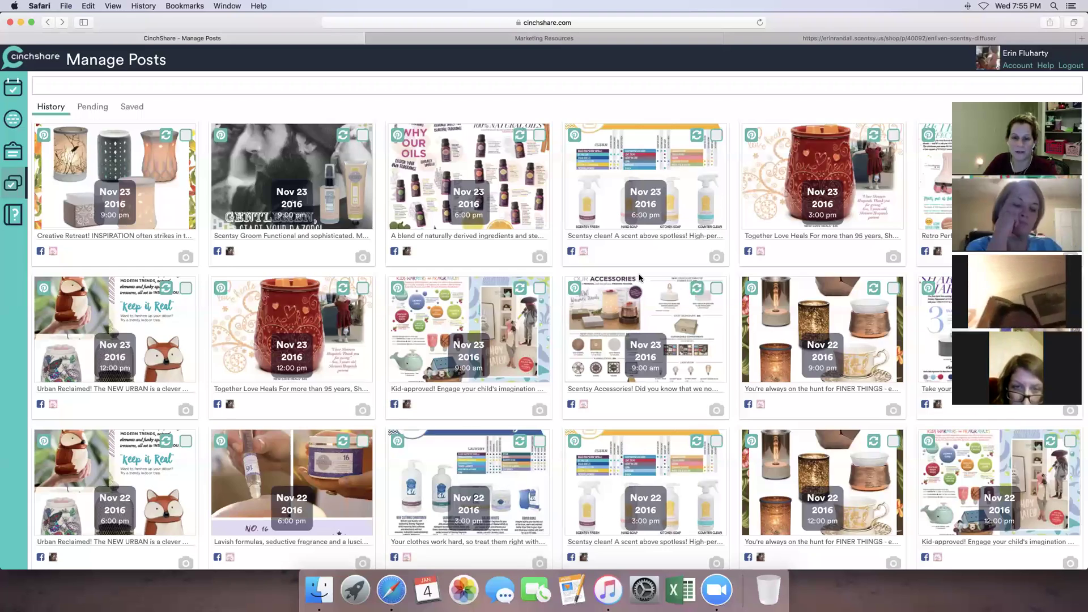
scroll(639, 278, "down", 5)
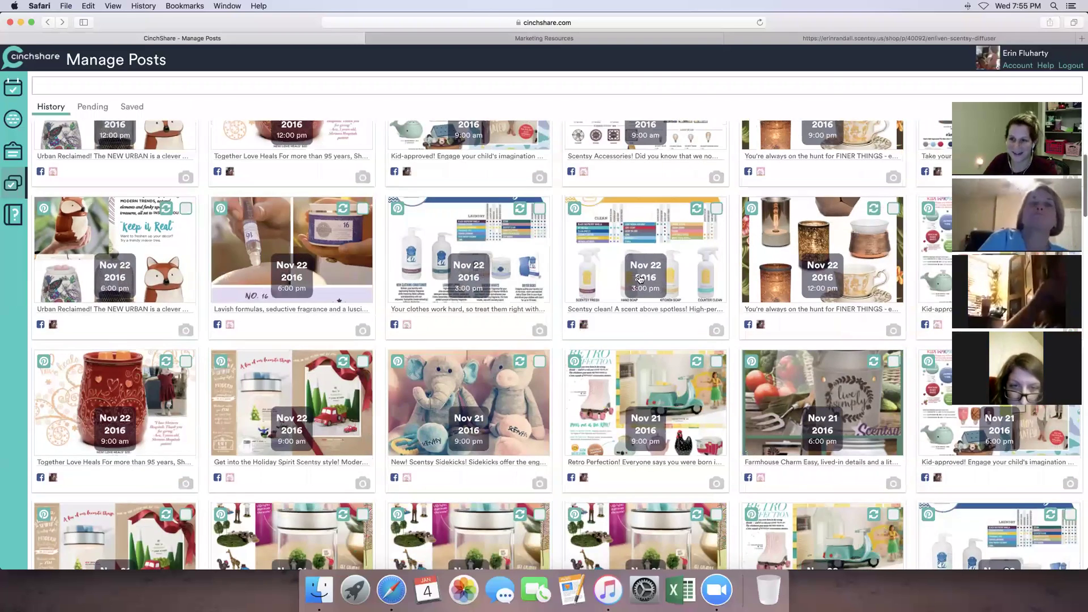
scroll(640, 278, "down", 3)
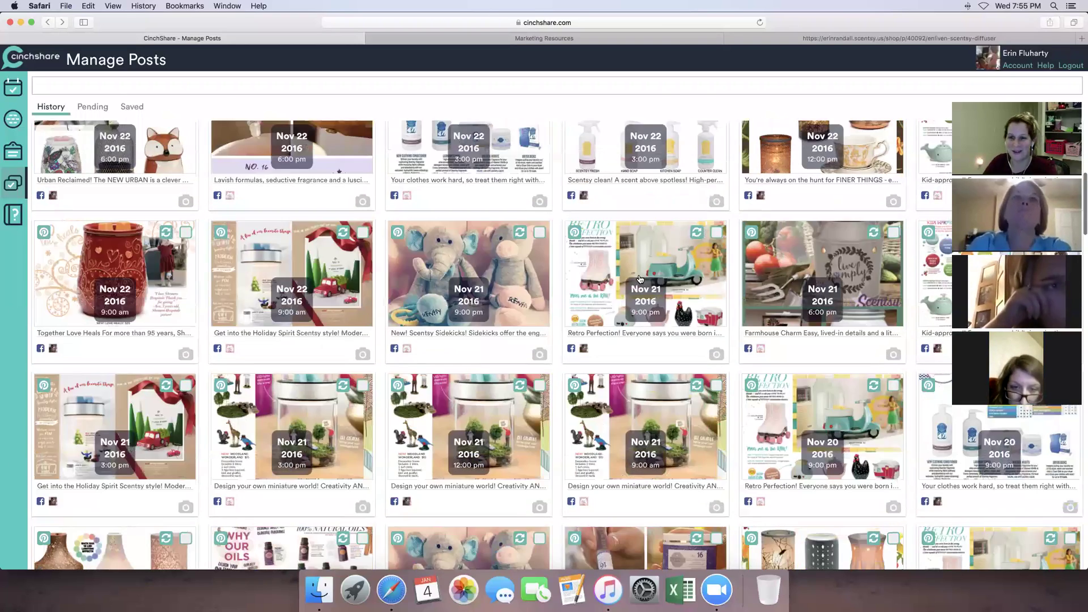
scroll(640, 278, "down", 4)
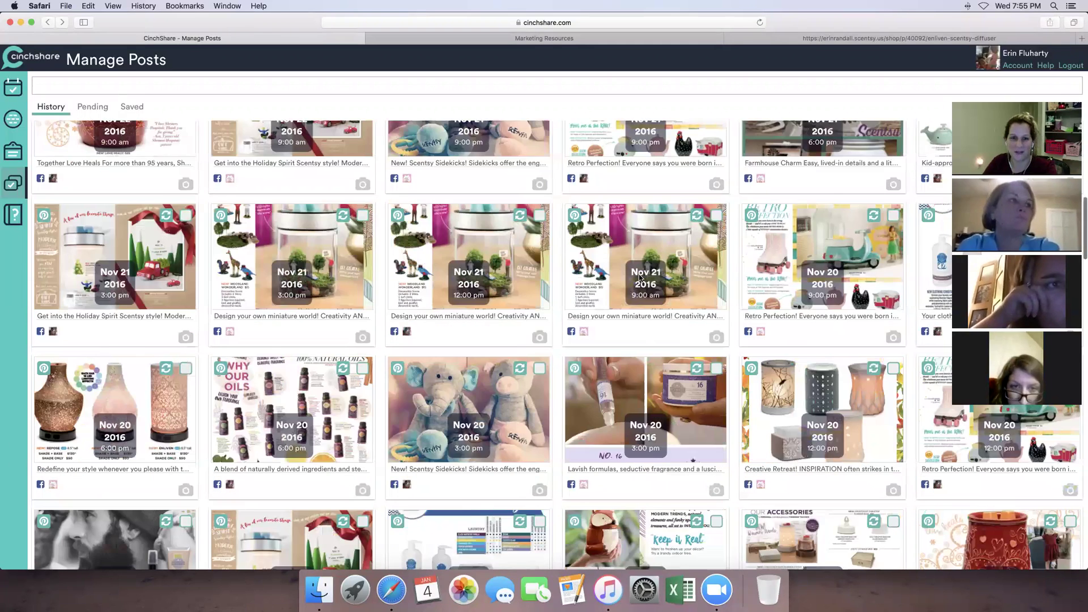
Load the Scentsy Sidekicks post of Nov 20, 2016 3:00 pm for reposting, and delete the website link ending its message.
scroll(639, 277, "down", 1)
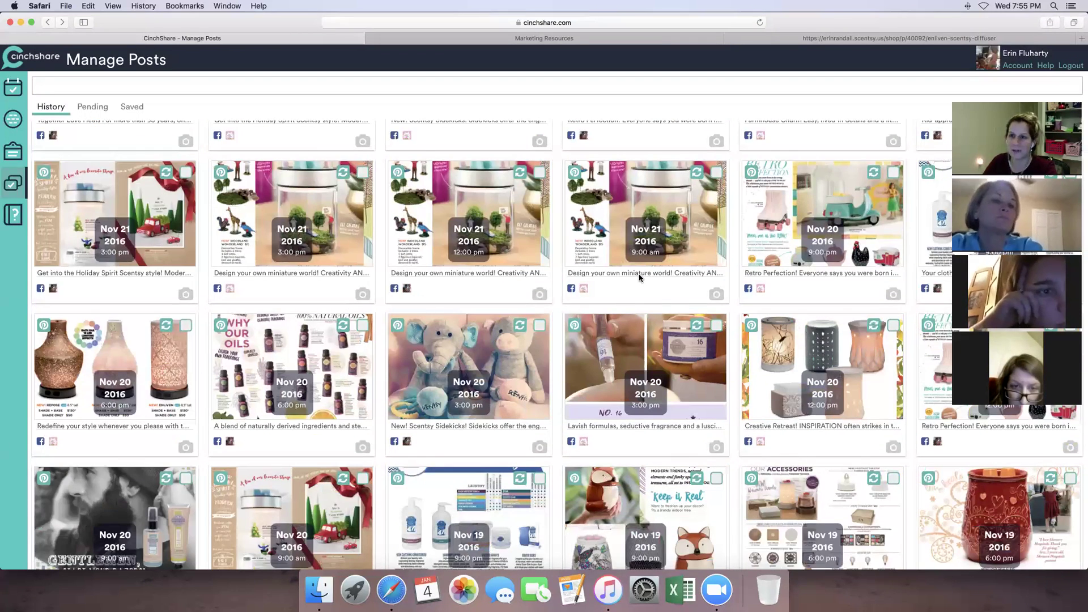
scroll(639, 277, "down", 3)
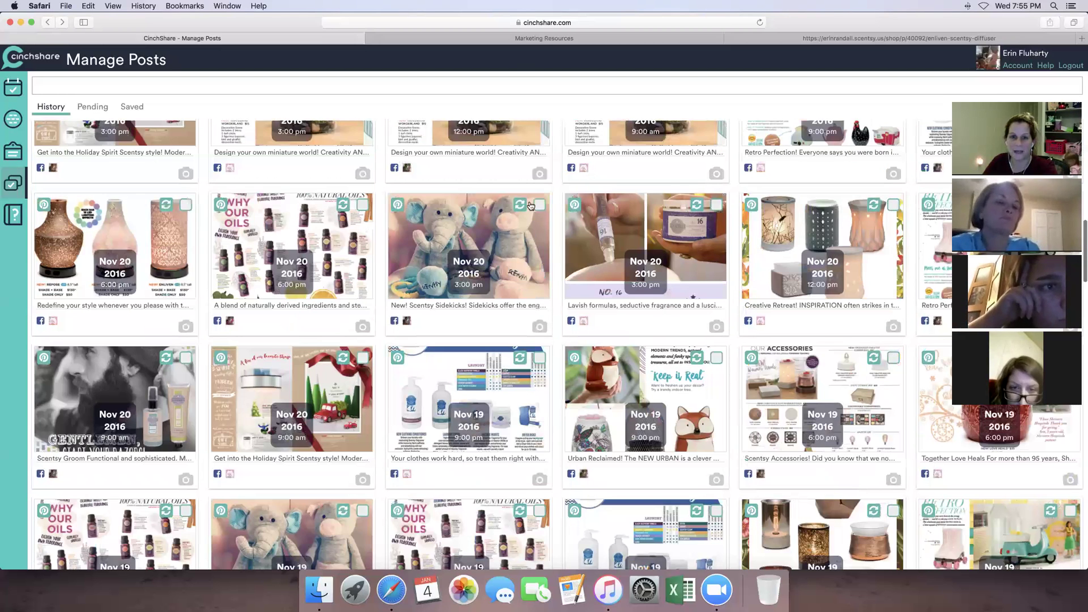
scroll(522, 199, "down", 1)
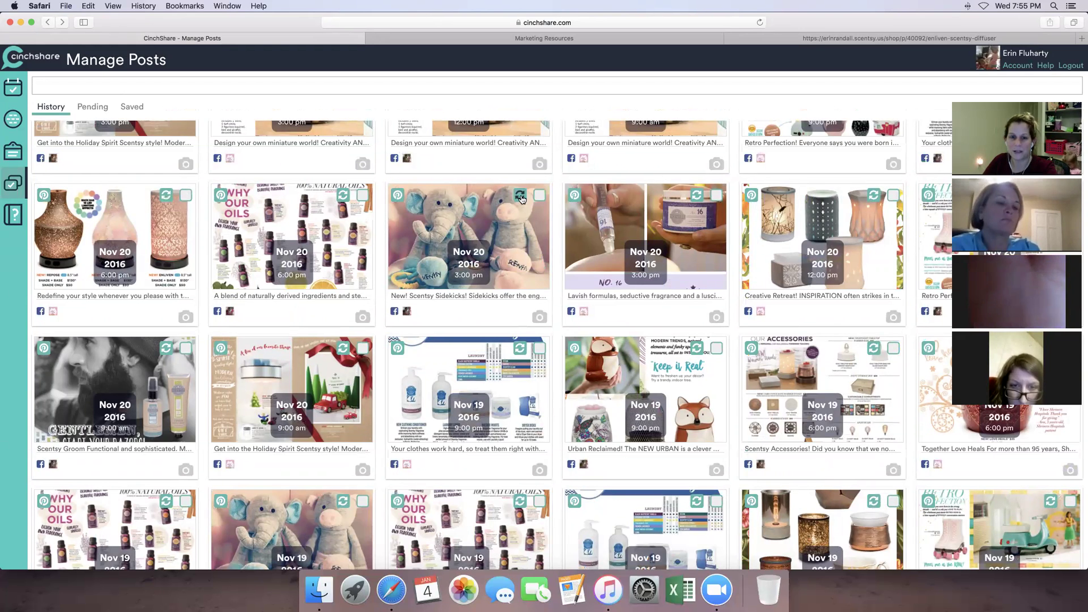
left_click(522, 197)
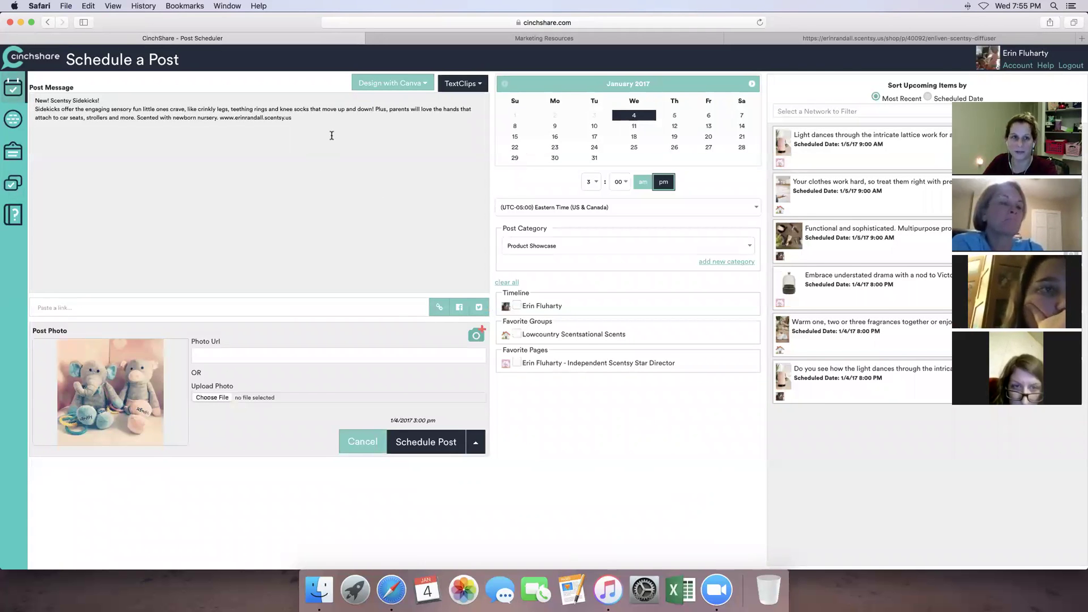
left_click_drag(294, 118, 220, 118)
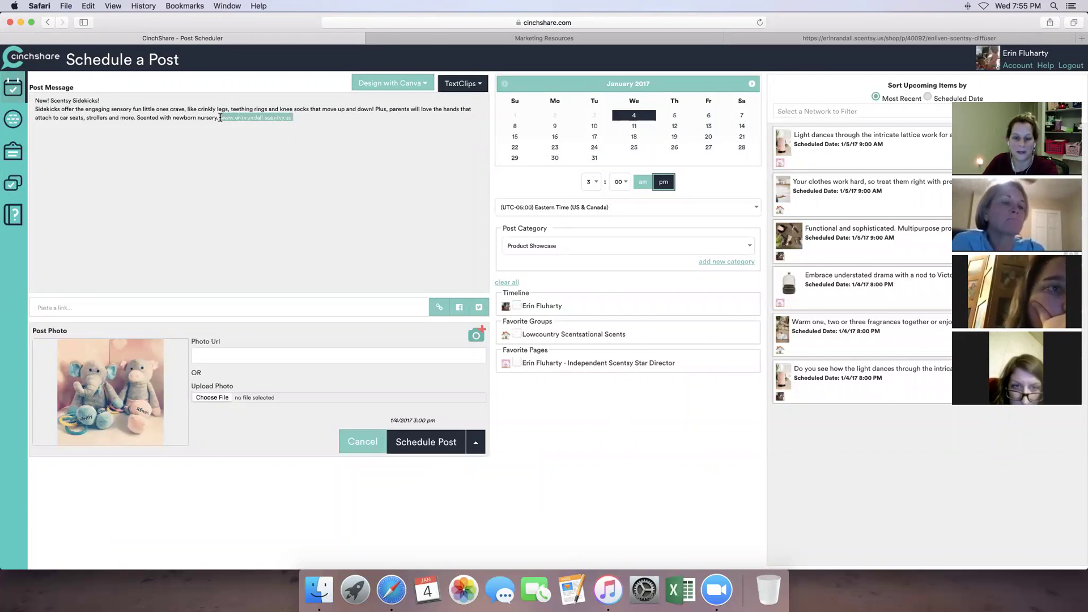
key("BackSpace")
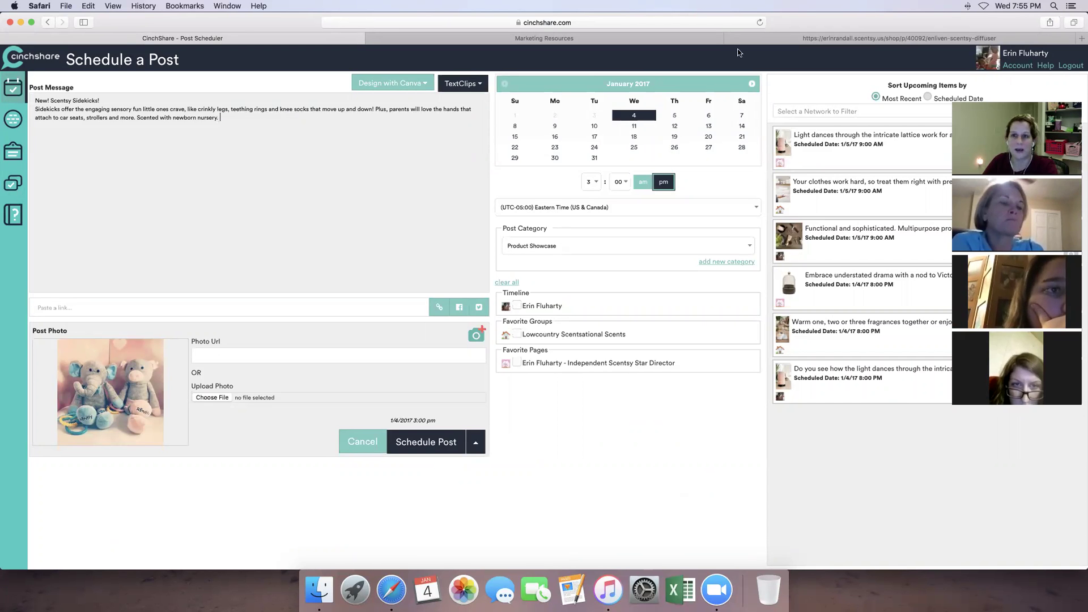
Copy the link of the Scentsy Sidekicks category page in the Scentsy shop and paste it at the end of the post message.
left_click(830, 39)
mouse_move(492, 132)
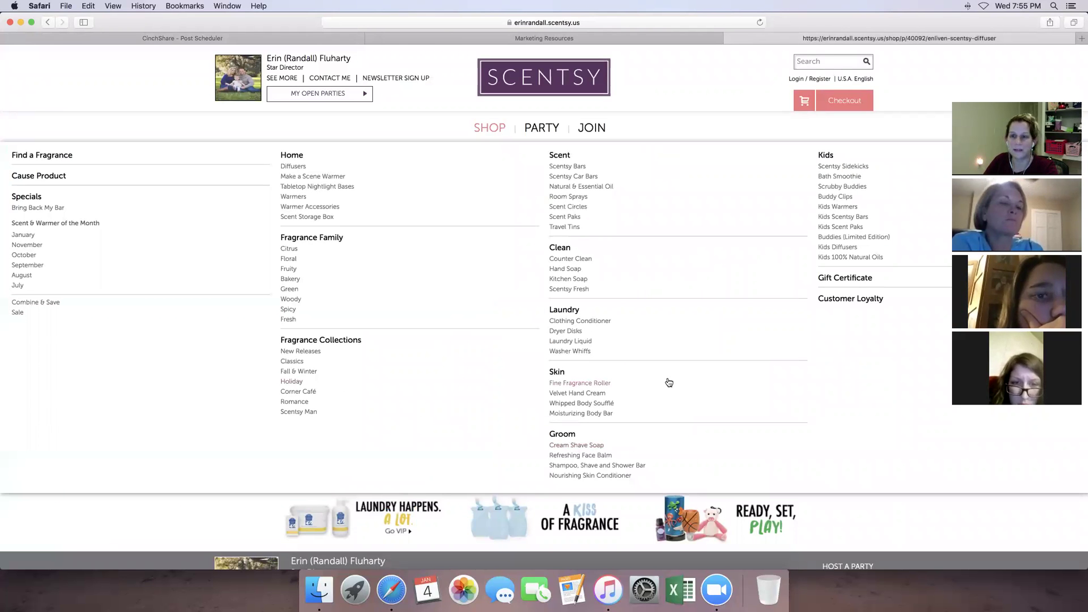
left_click(845, 166)
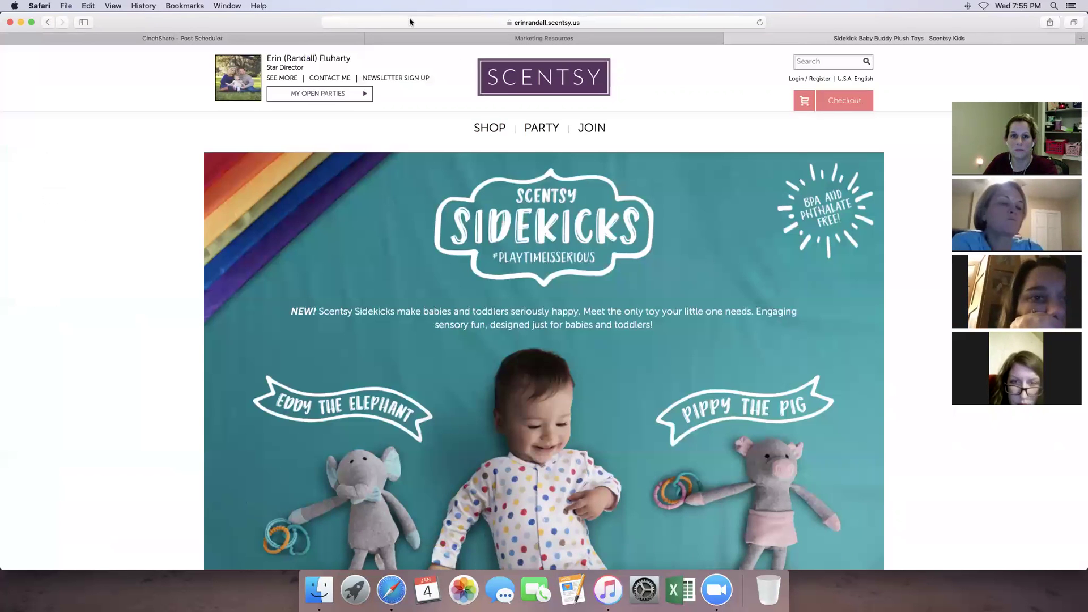
left_click(409, 20)
key("super+c")
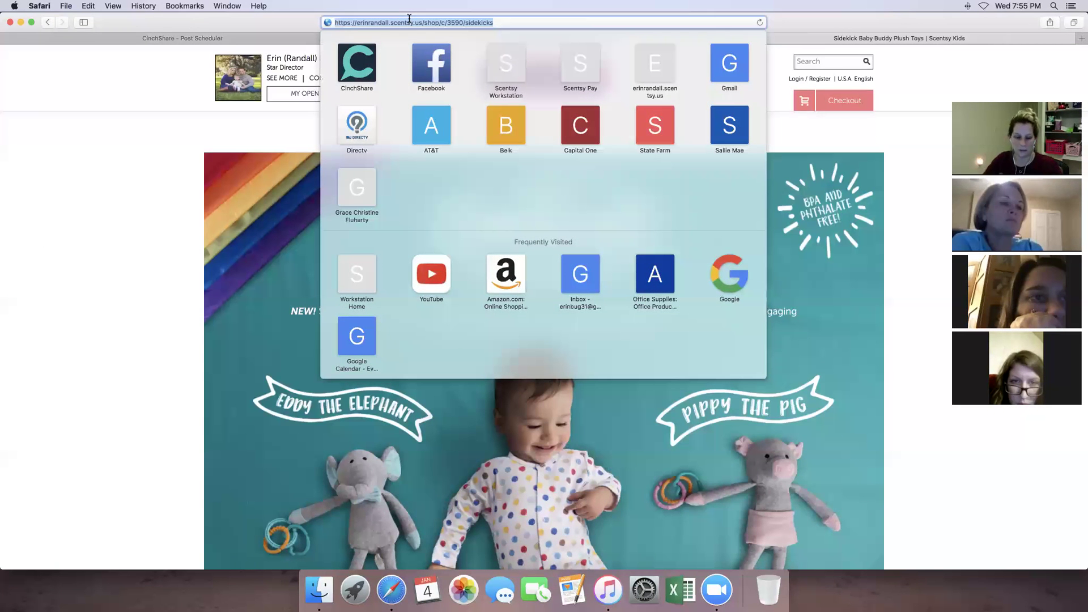
left_click(137, 99)
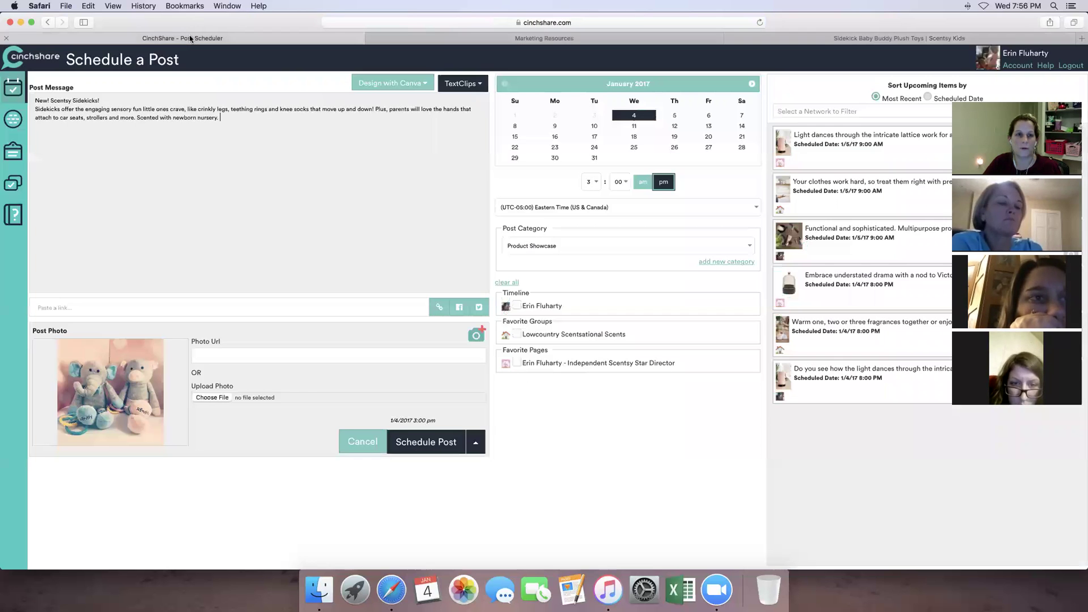
left_click(187, 38)
left_click(248, 121)
key("super+v")
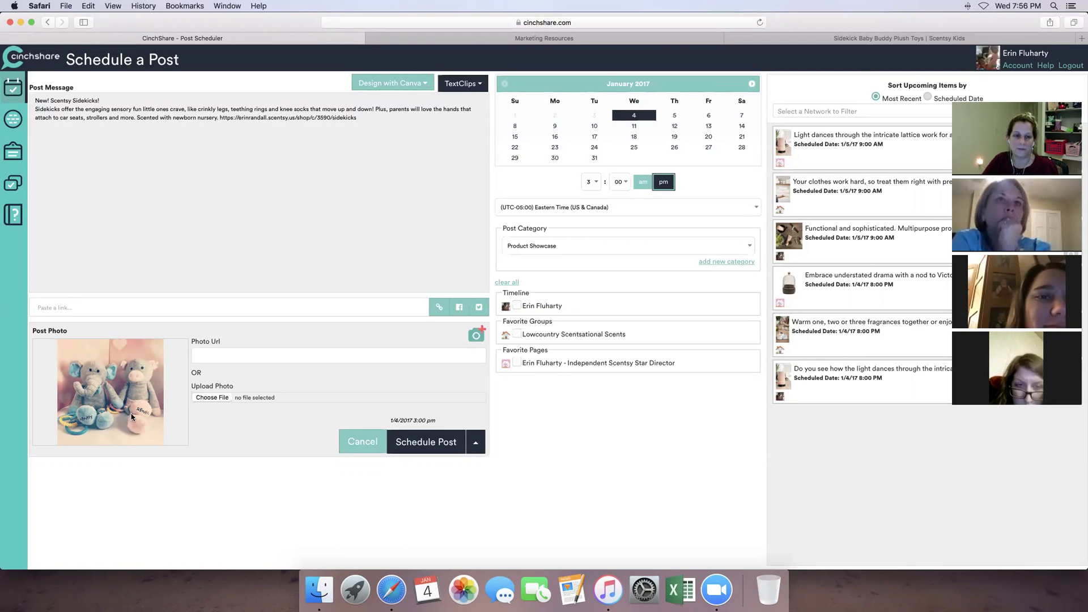
Keep the existing post photo, and schedule the Sidekicks post to the personal timeline for January 5, 2017 at 12:00 pm.
left_click(220, 399)
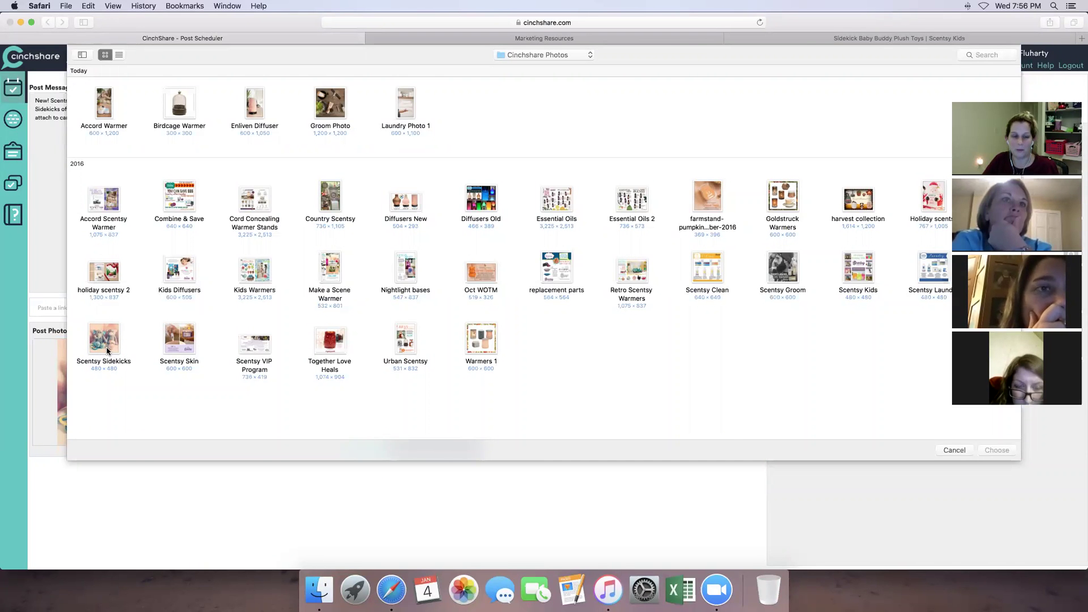
left_click(953, 450)
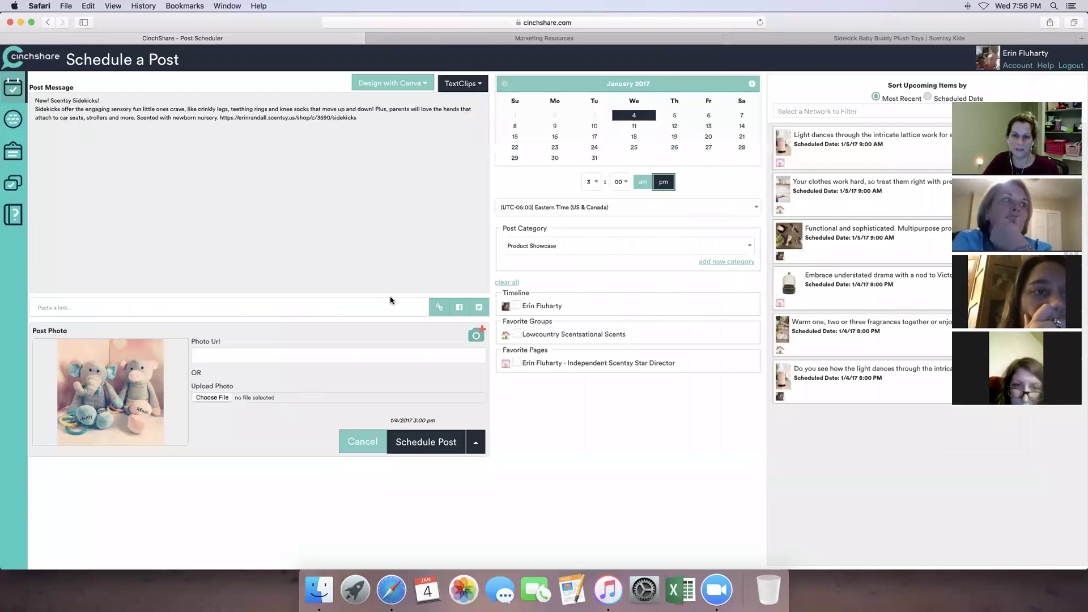
left_click(661, 117)
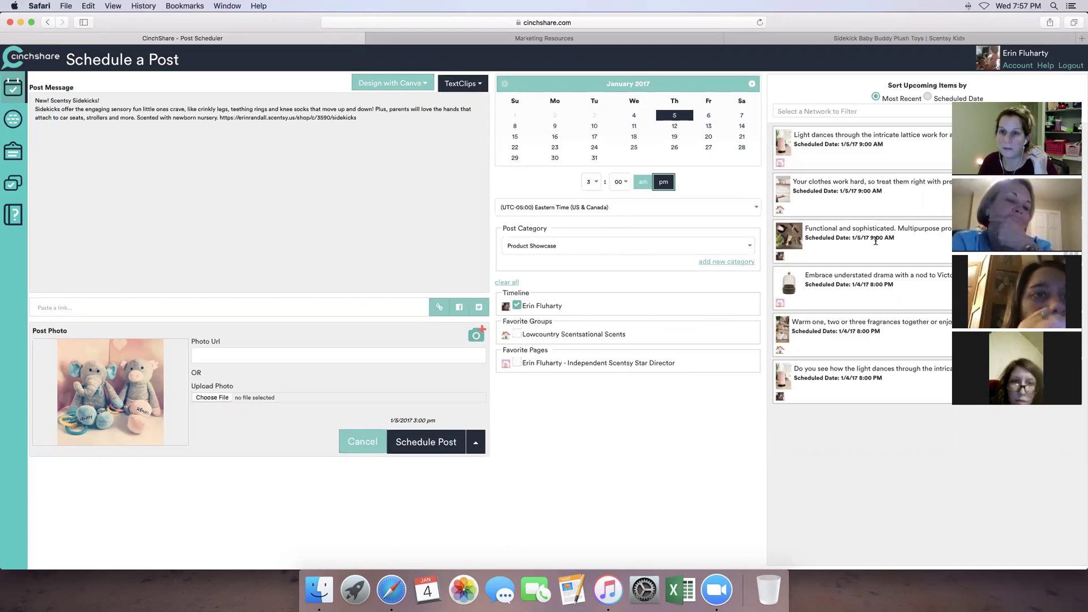
left_click(596, 182)
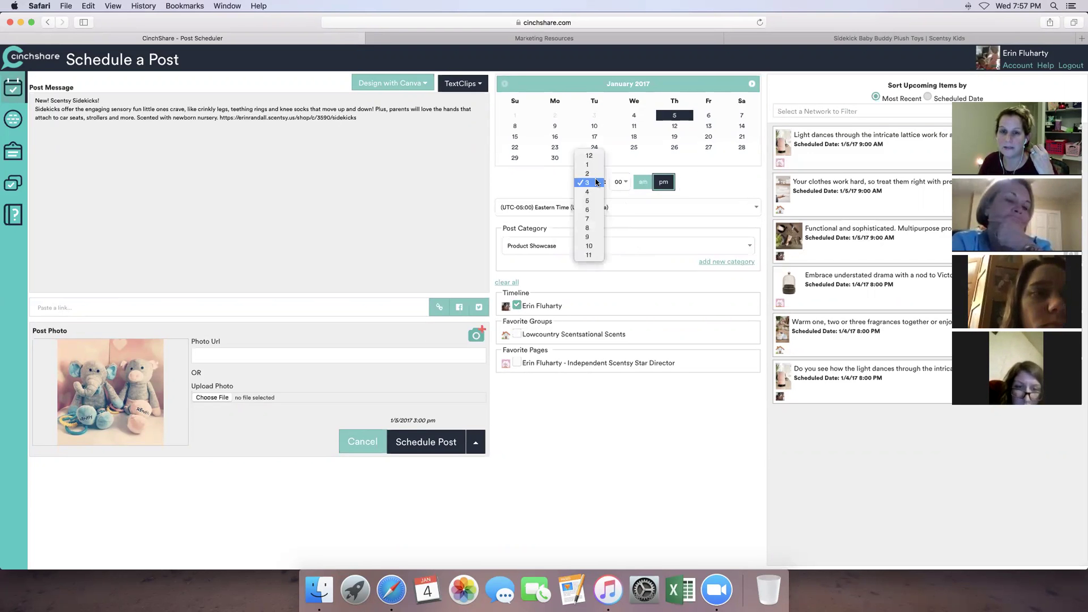
left_click(589, 155)
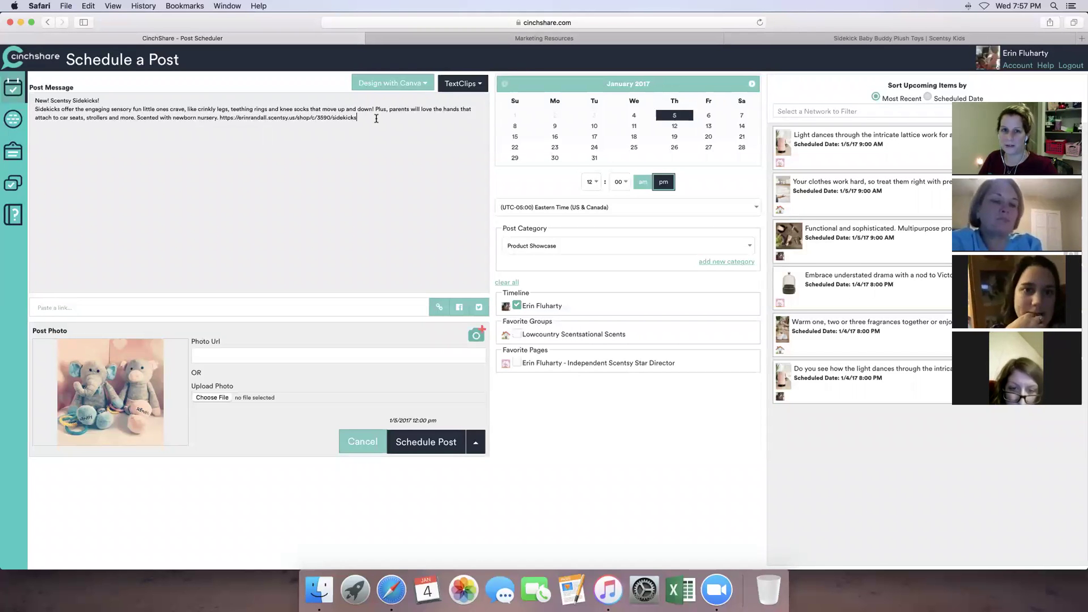
left_click(373, 116)
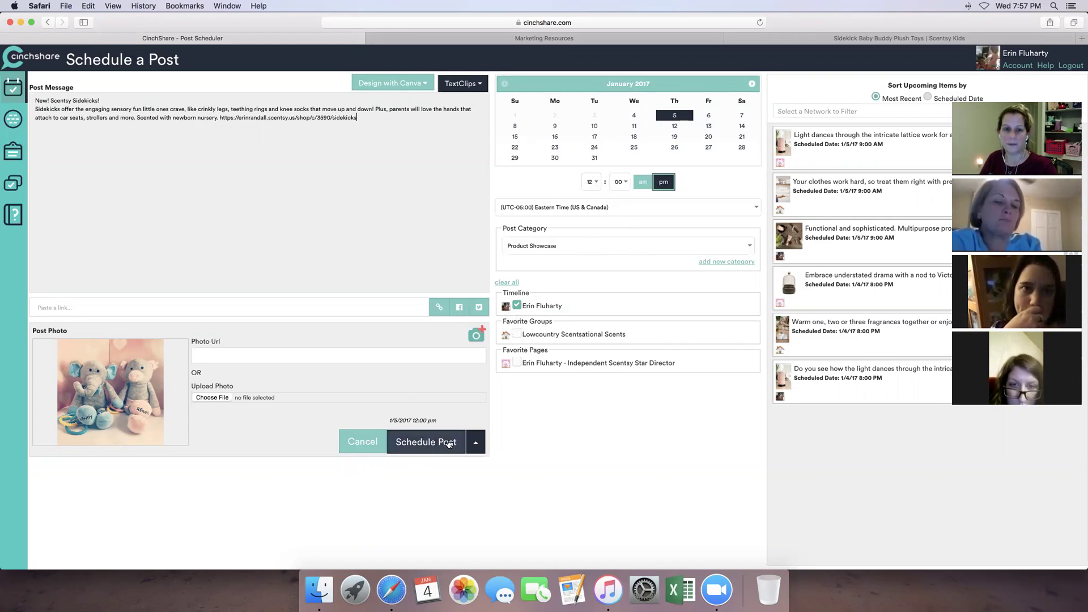
left_click(442, 443)
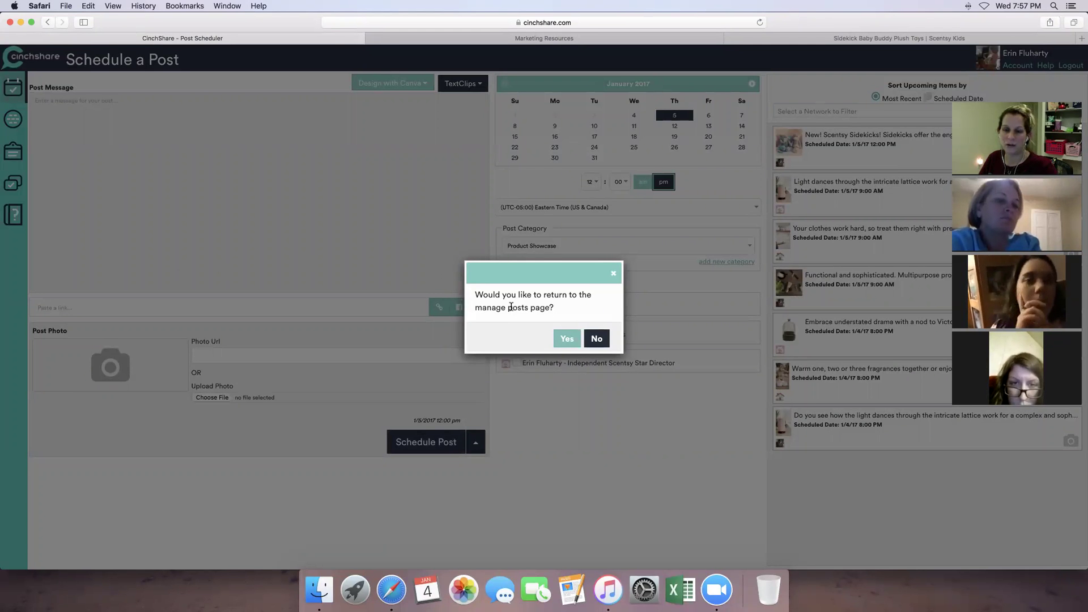
Return to the manage posts page and review the post history and the pending posts.
left_click(570, 339)
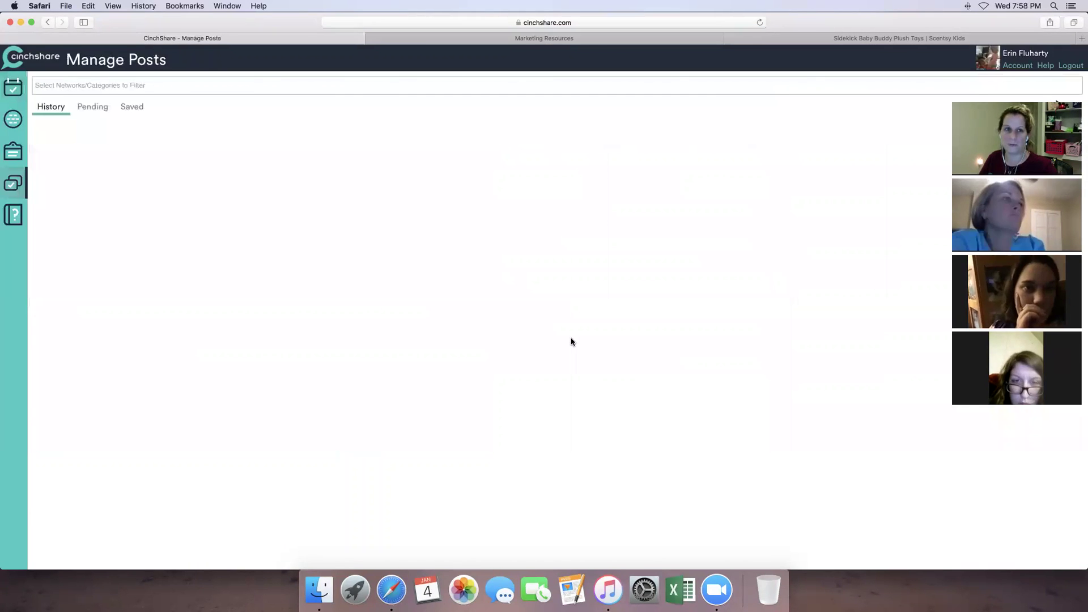
scroll(102, 131, "down", 10)
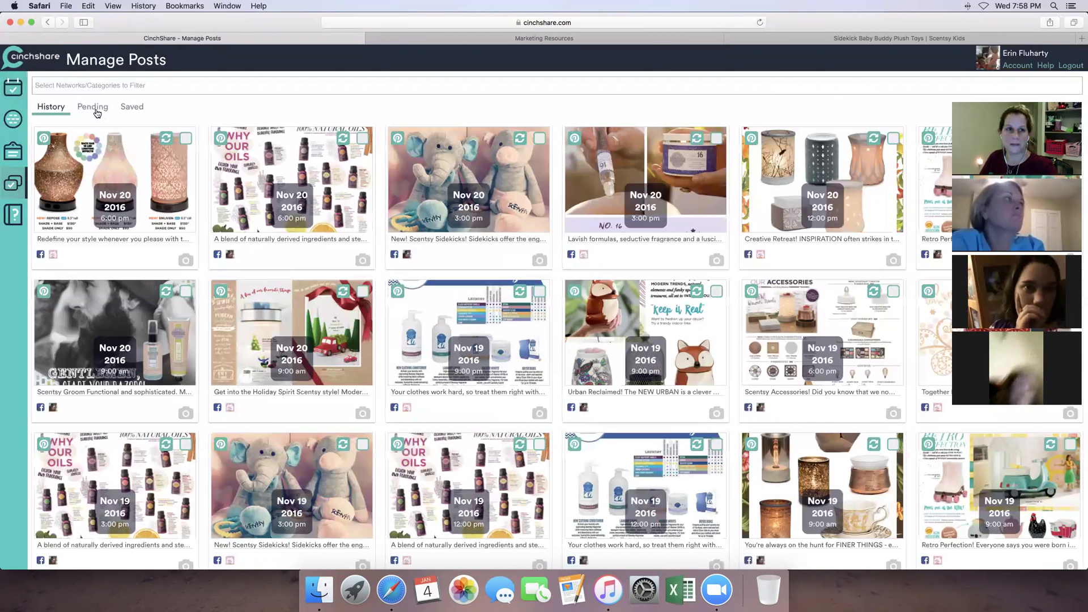
left_click(93, 108)
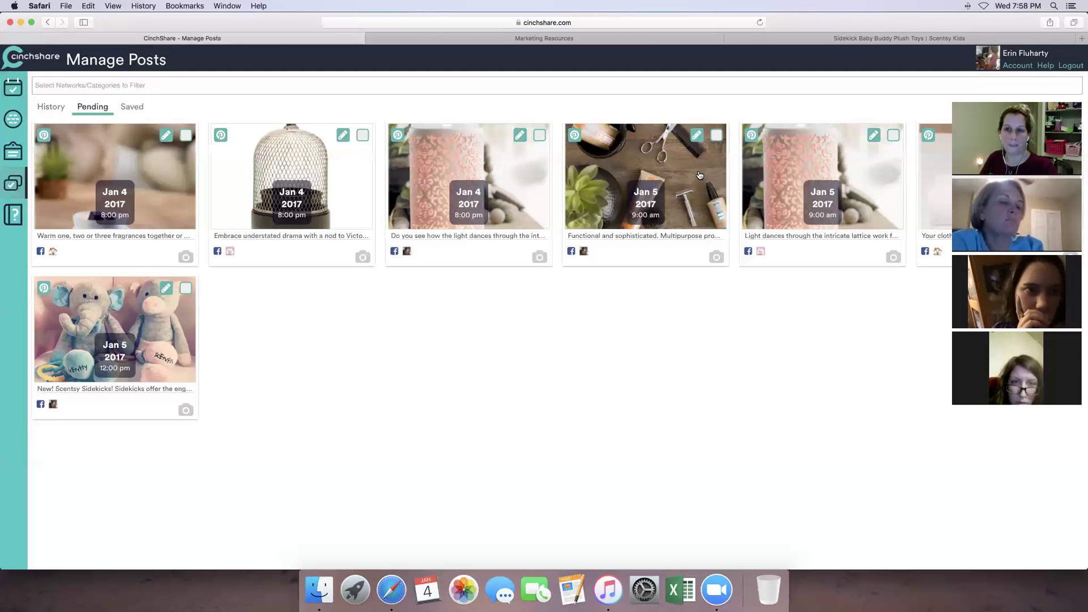
left_click(47, 108)
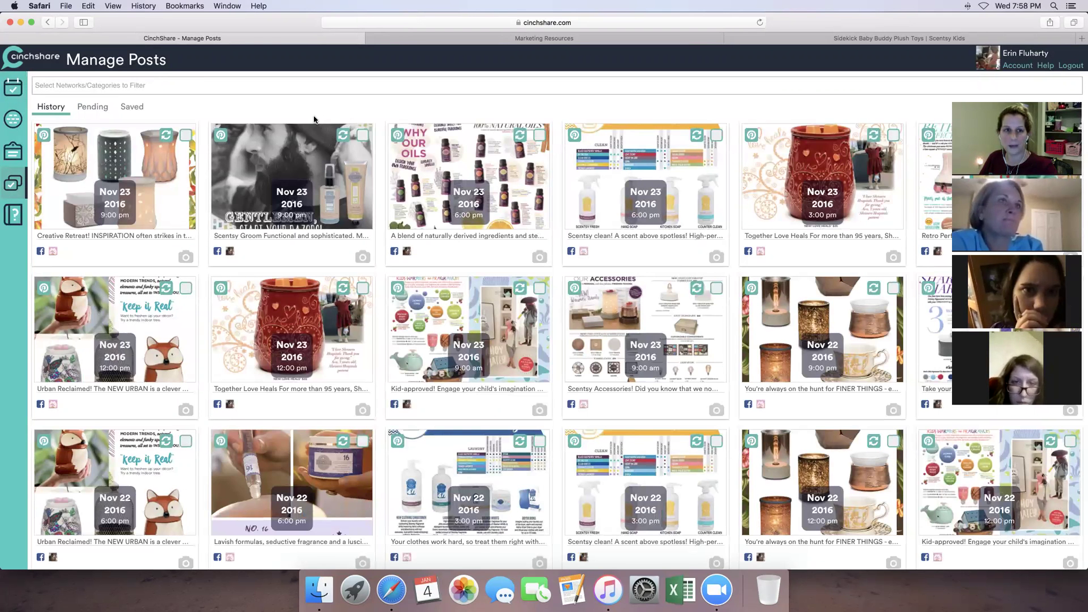
Look over the post scheduler, the connected networks, the user guide topics and the TextClips page, and return to the post history.
left_click(13, 87)
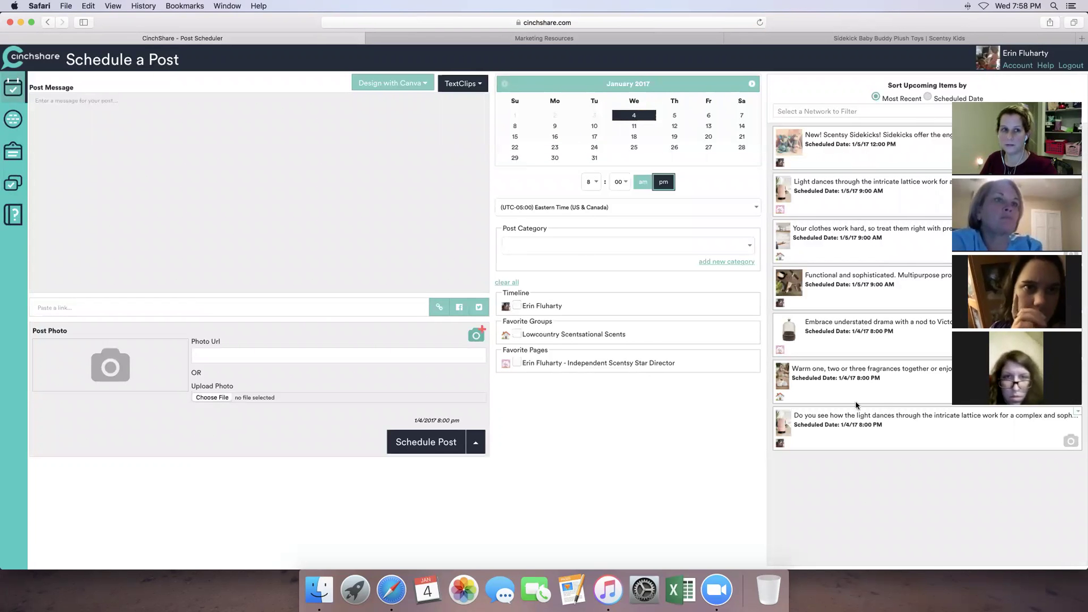
left_click(9, 122)
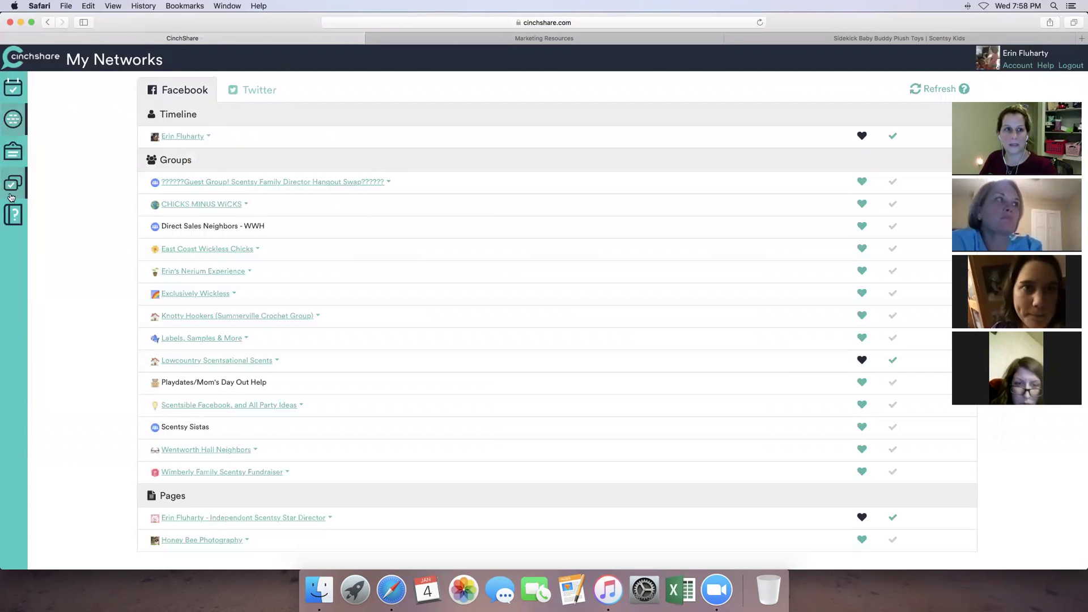
left_click(20, 218)
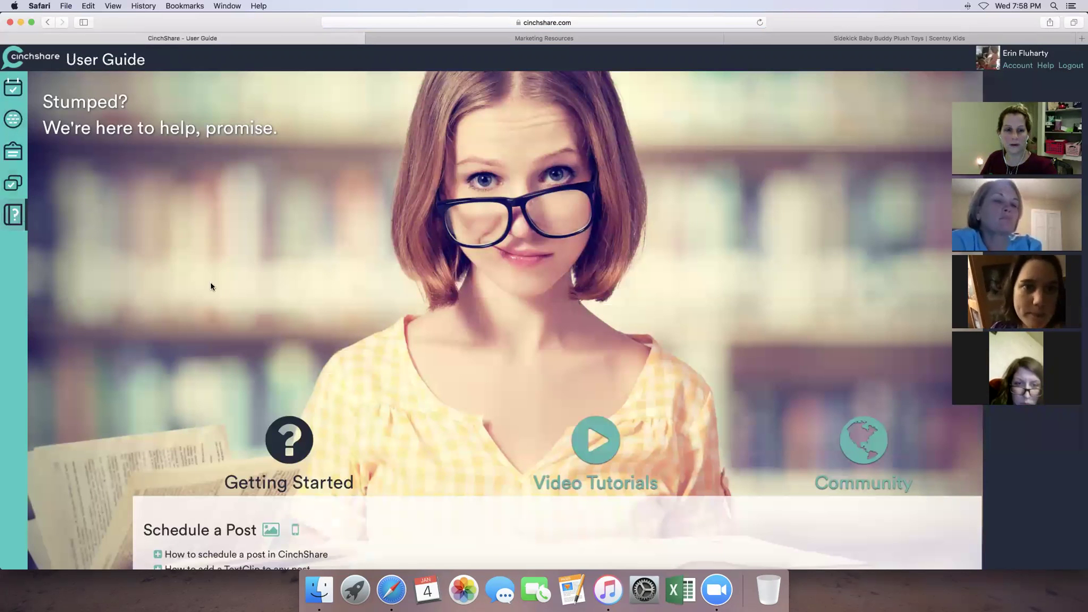
scroll(184, 278, "down", 10)
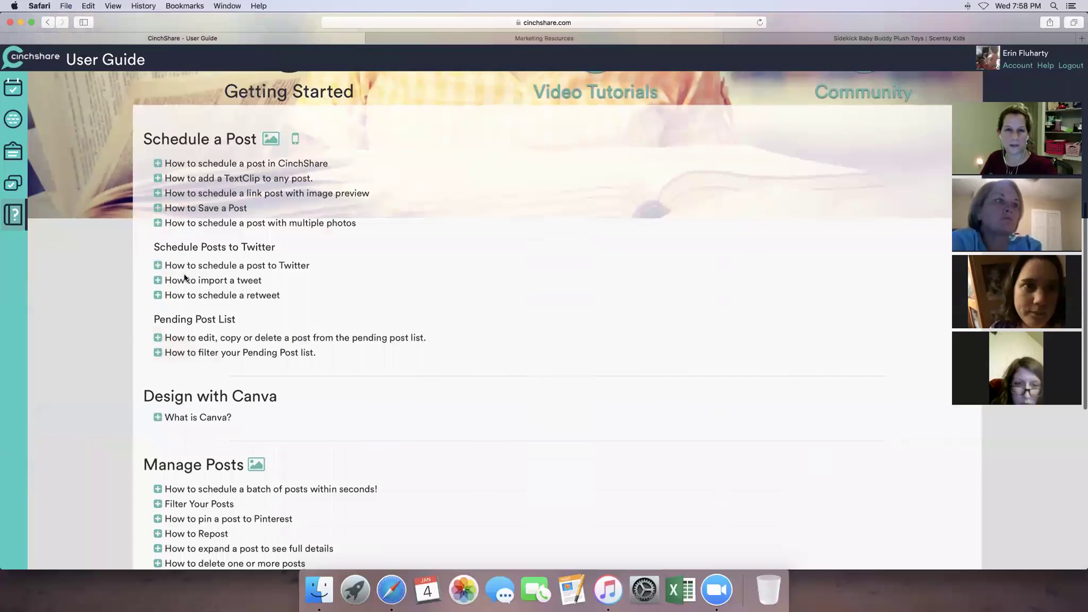
scroll(185, 277, "down", 1)
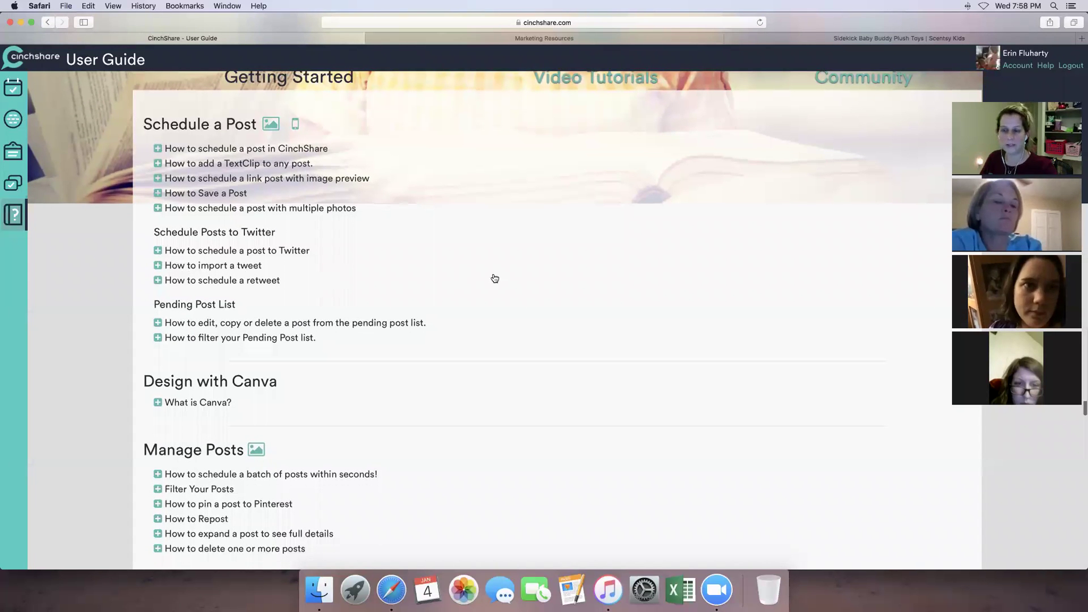
scroll(98, 250, "up", 1)
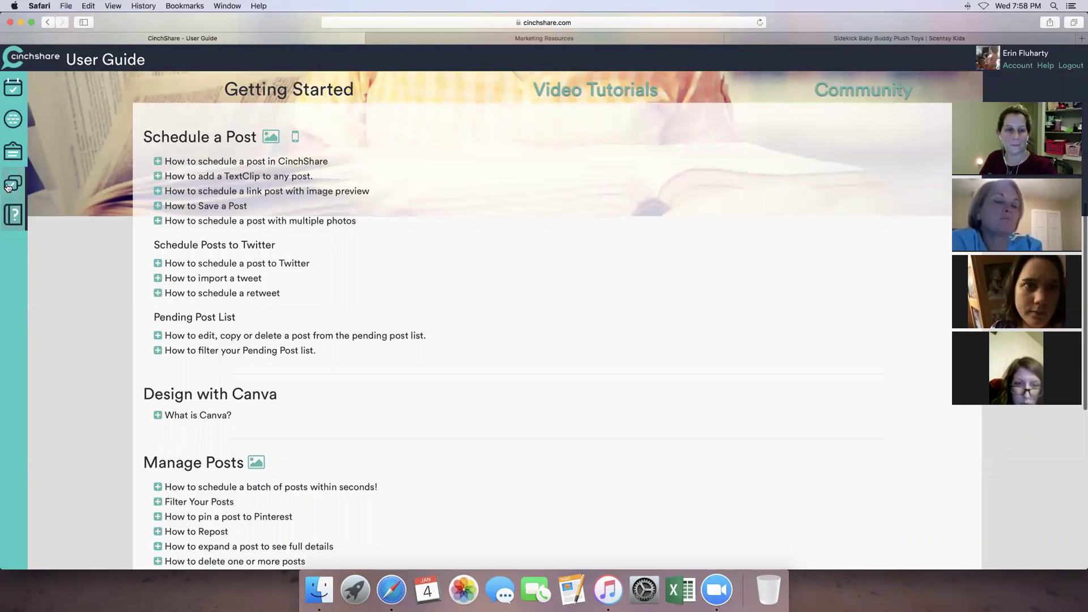
left_click(14, 153)
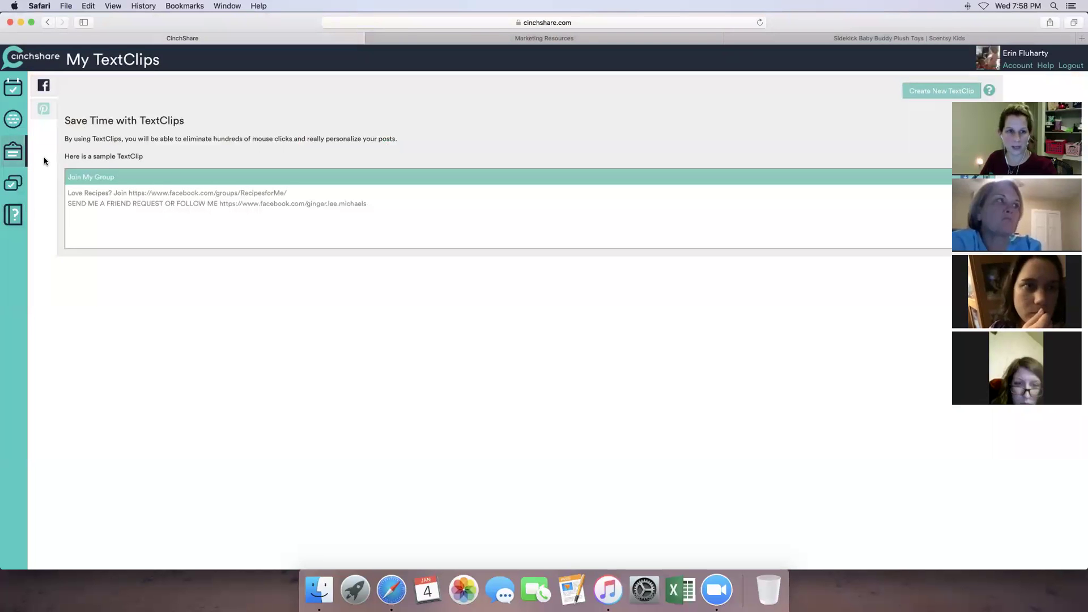
left_click(14, 185)
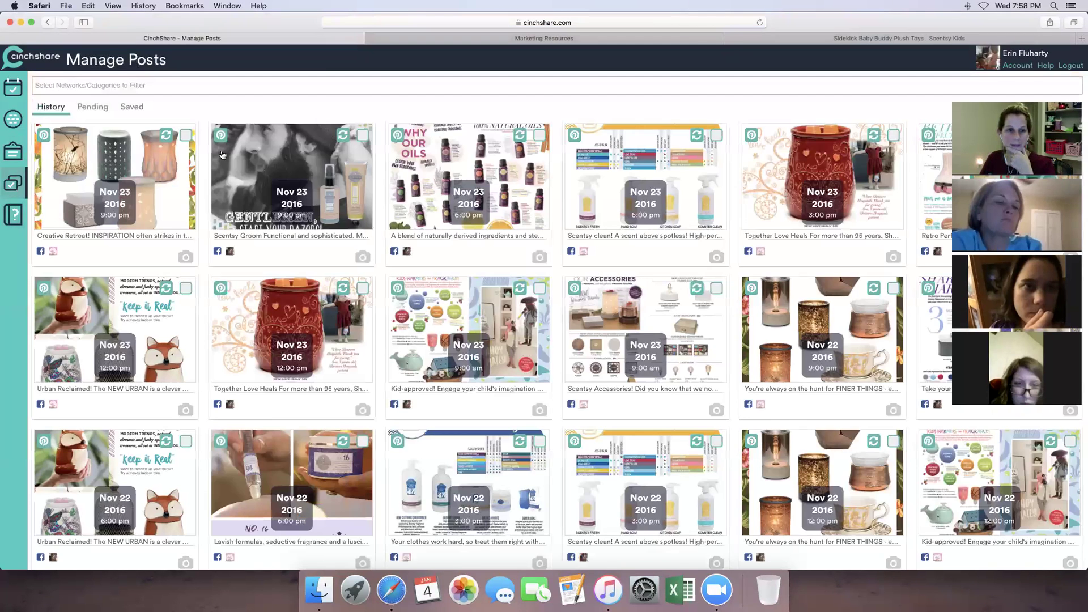